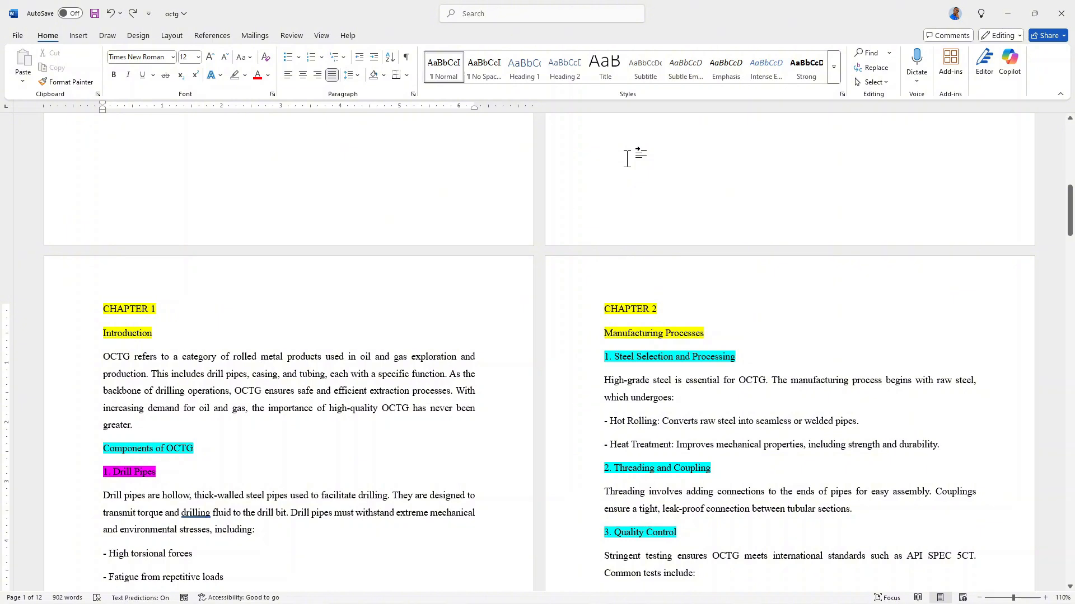
# Replace every "1." in the document with nothing to strip that manual number from the headings
pyautogui.scroll(-3, 627, 159)
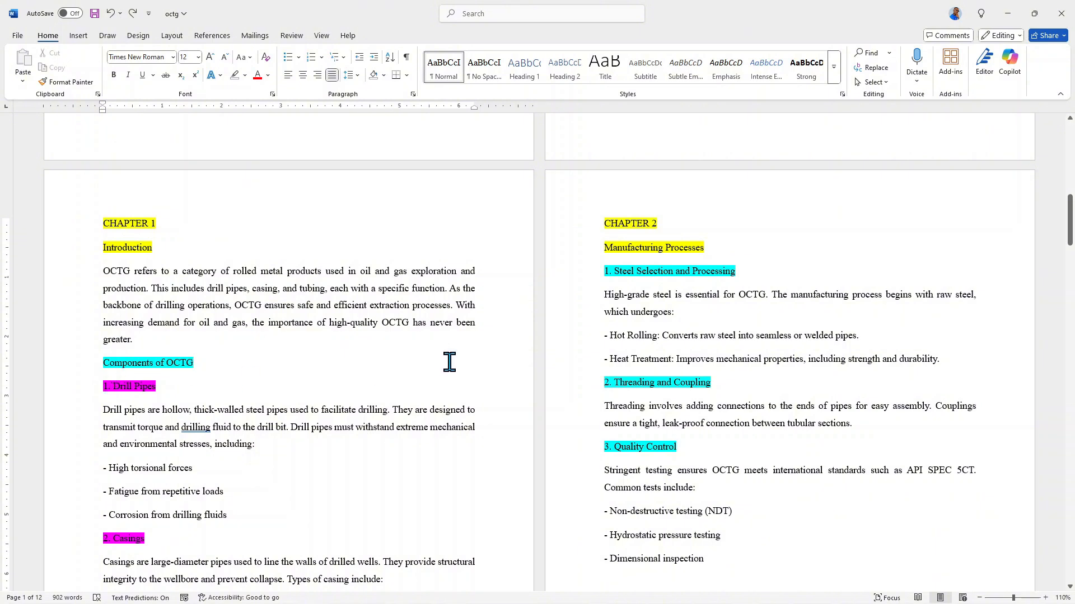
pyautogui.hotkey('ctrl', 'h')
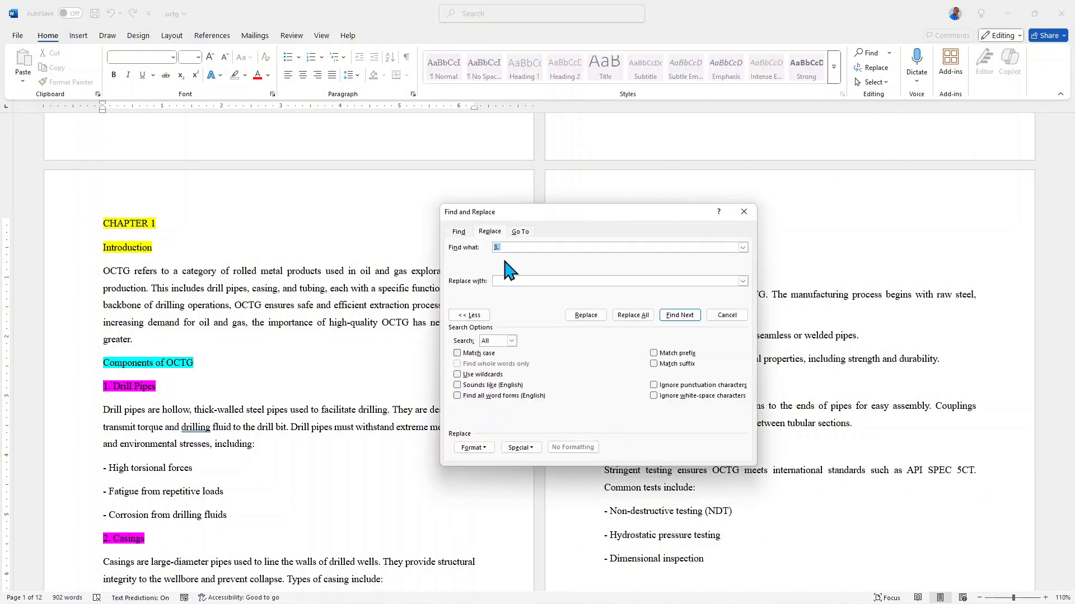
pyautogui.press('BackSpace')
pyautogui.write('1')
pyautogui.click(634, 315)
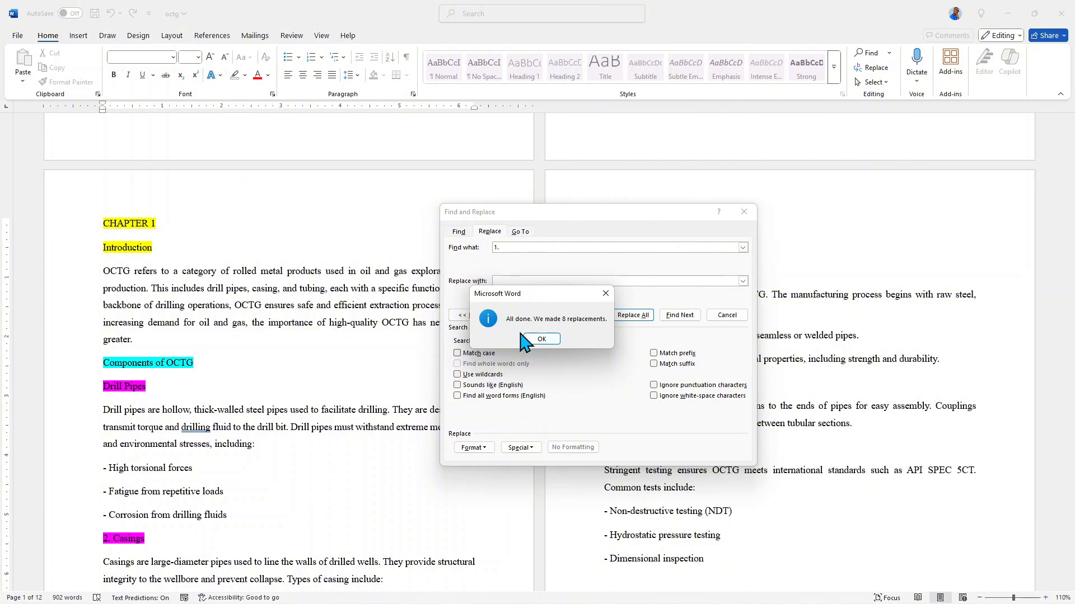
pyautogui.click(532, 339)
# Remove every "2." from the document by replacing all occurrences with nothing
pyautogui.click(506, 247)
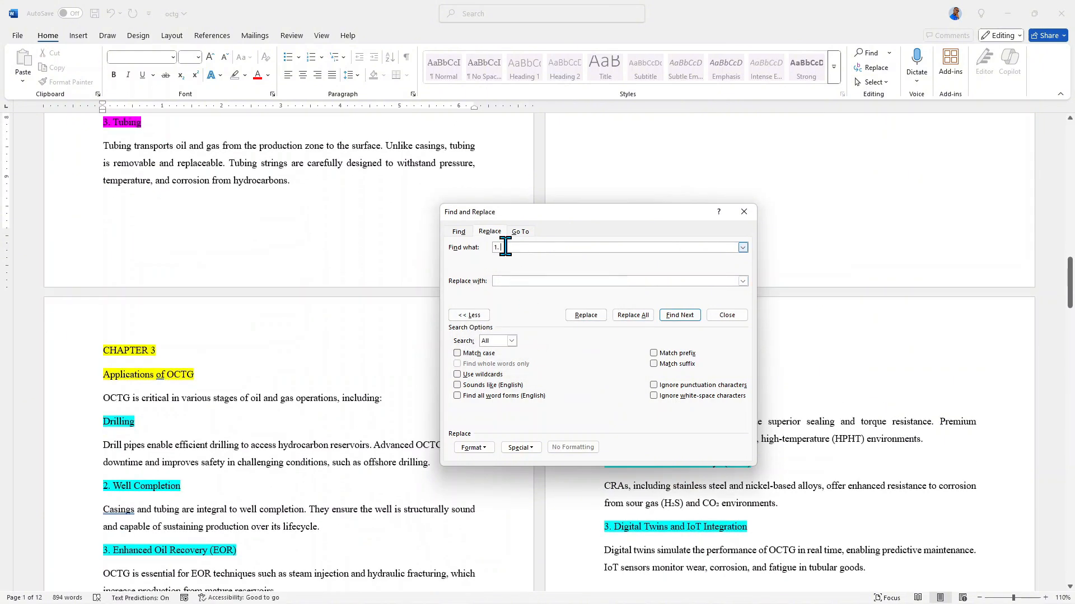
pyautogui.press('BackSpace')
pyautogui.press('BackSpace')
pyautogui.write('2.')
pyautogui.click(632, 316)
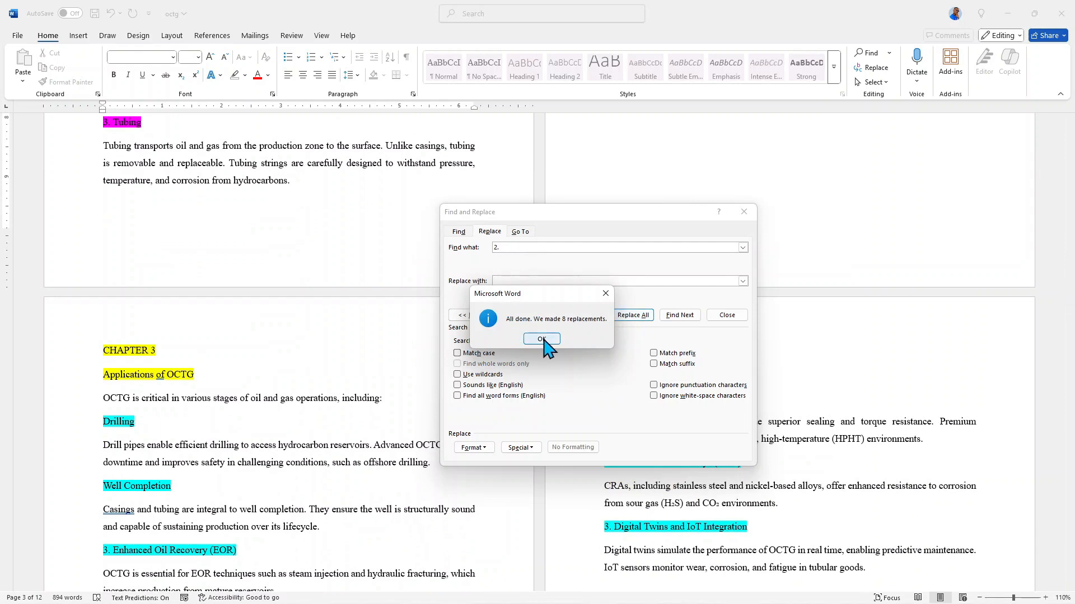
# Delete all occurrences of "3." by replacing them with empty text, and close Find and Replace
pyautogui.click(547, 270)
pyautogui.press('BackSpace')
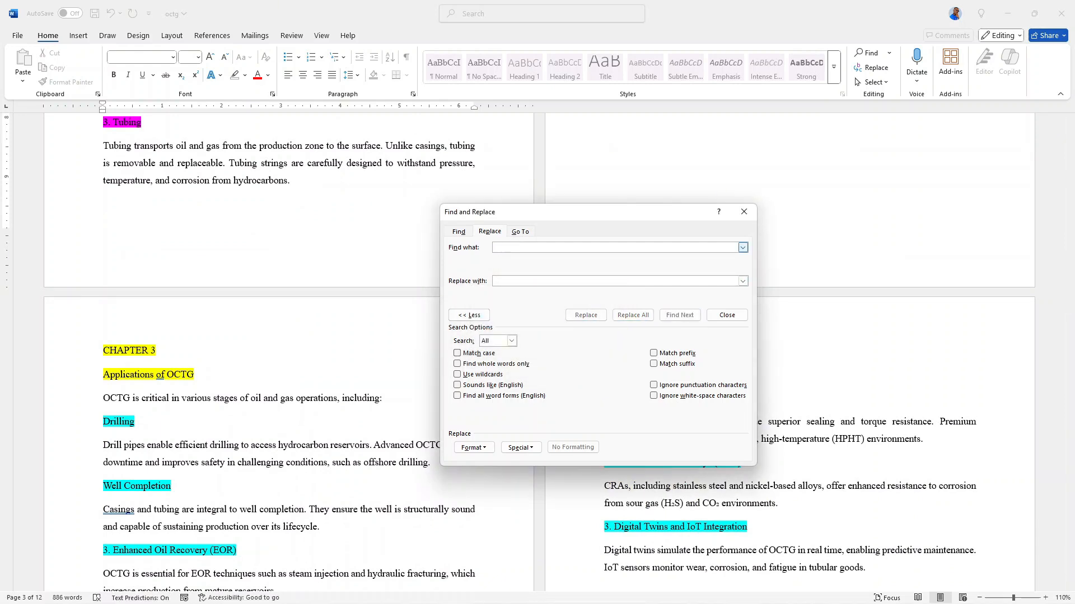
pyautogui.write('3.')
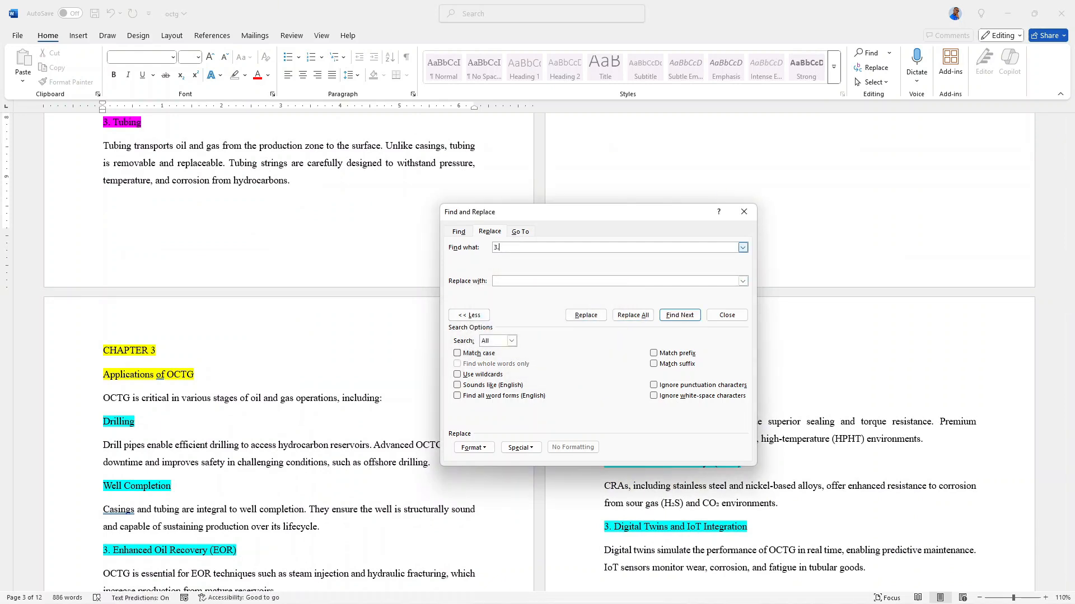
pyautogui.click(635, 316)
pyautogui.click(542, 339)
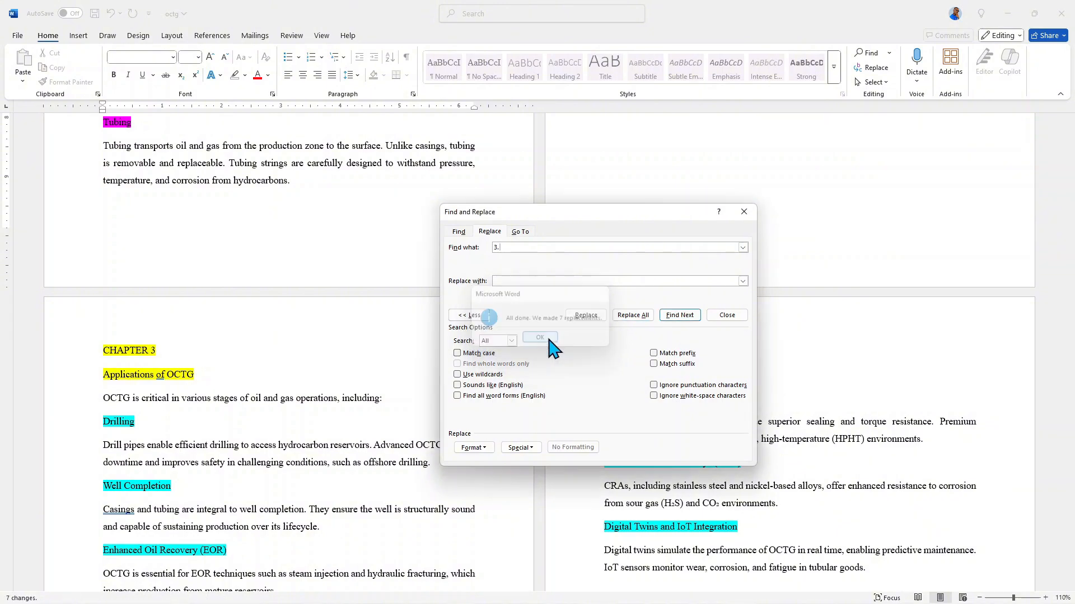
pyautogui.click(743, 212)
# Review the yellow, cyan and magenta highlighted headings from the abstract through the chapters
pyautogui.scroll(-4, 446, 288)
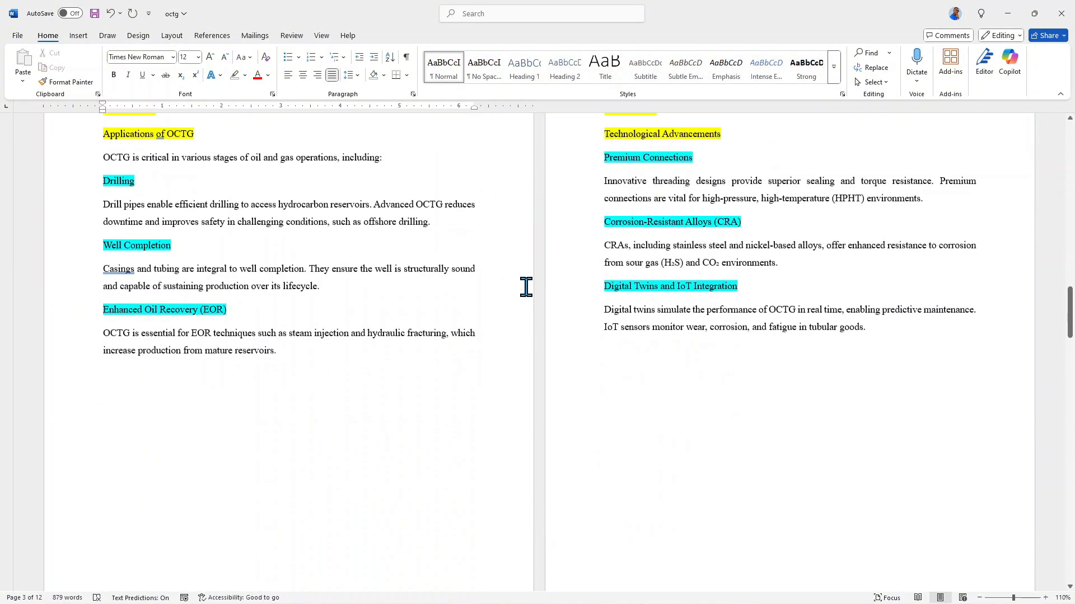
pyautogui.scroll(4, 614, 355)
pyautogui.scroll(10, 615, 285)
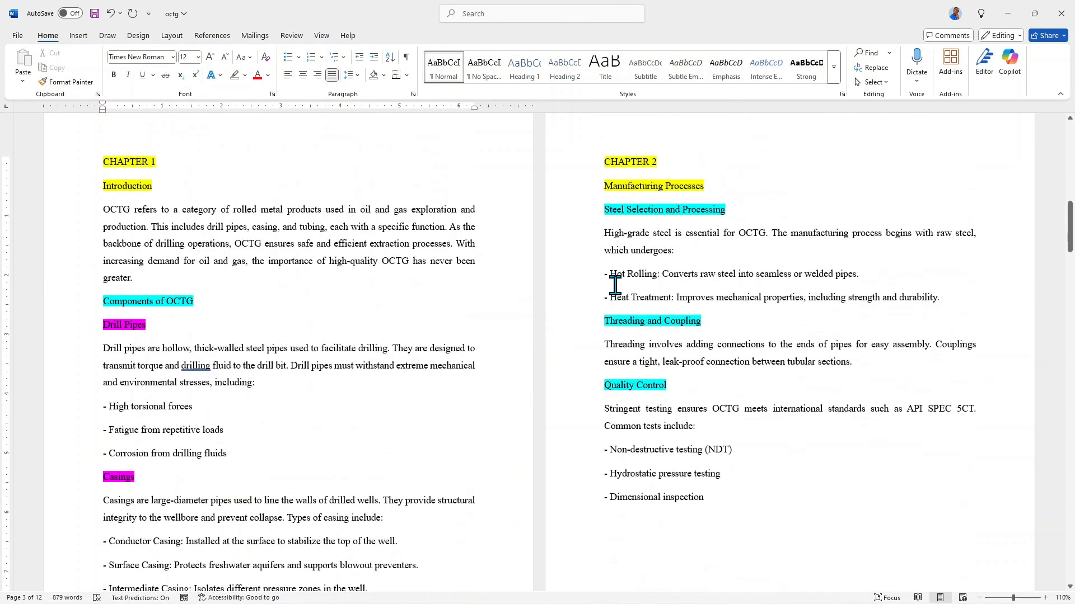
pyautogui.scroll(8, 614, 286)
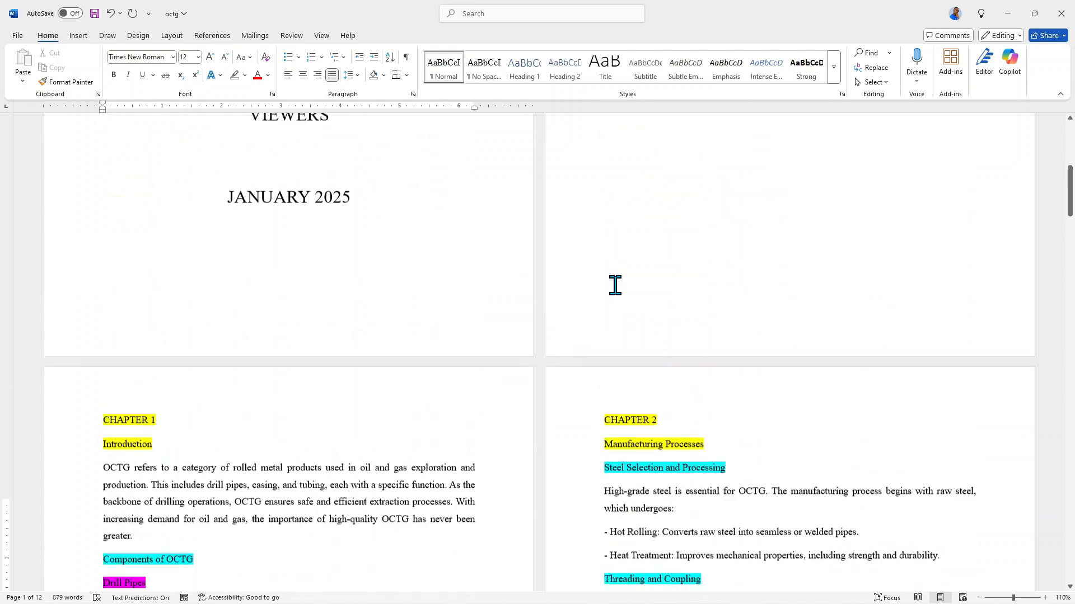
pyautogui.scroll(2, 613, 263)
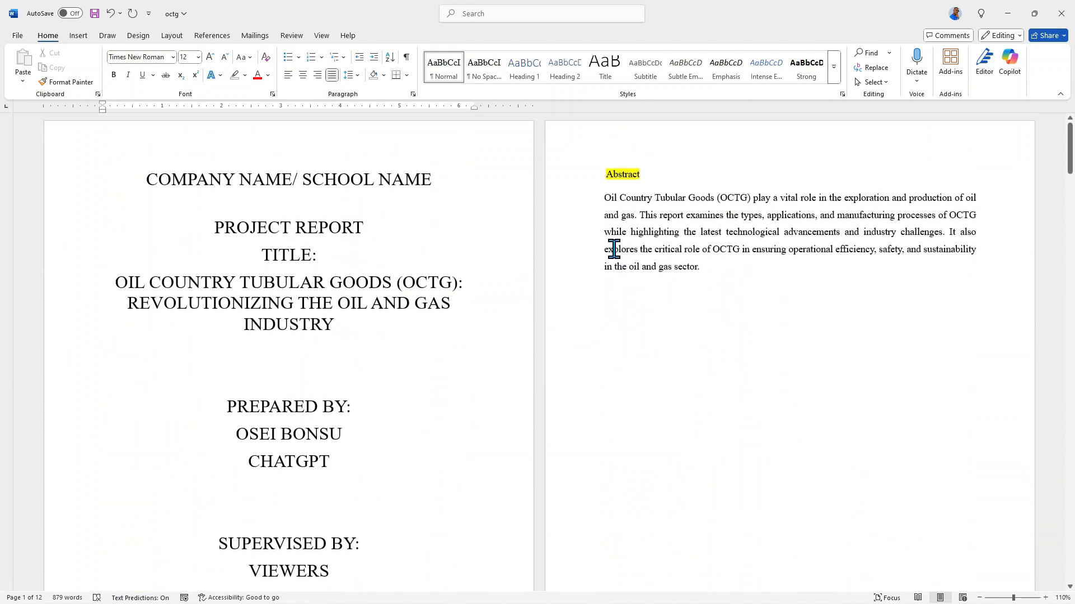
pyautogui.scroll(-5, 636, 209)
pyautogui.scroll(-5, 634, 208)
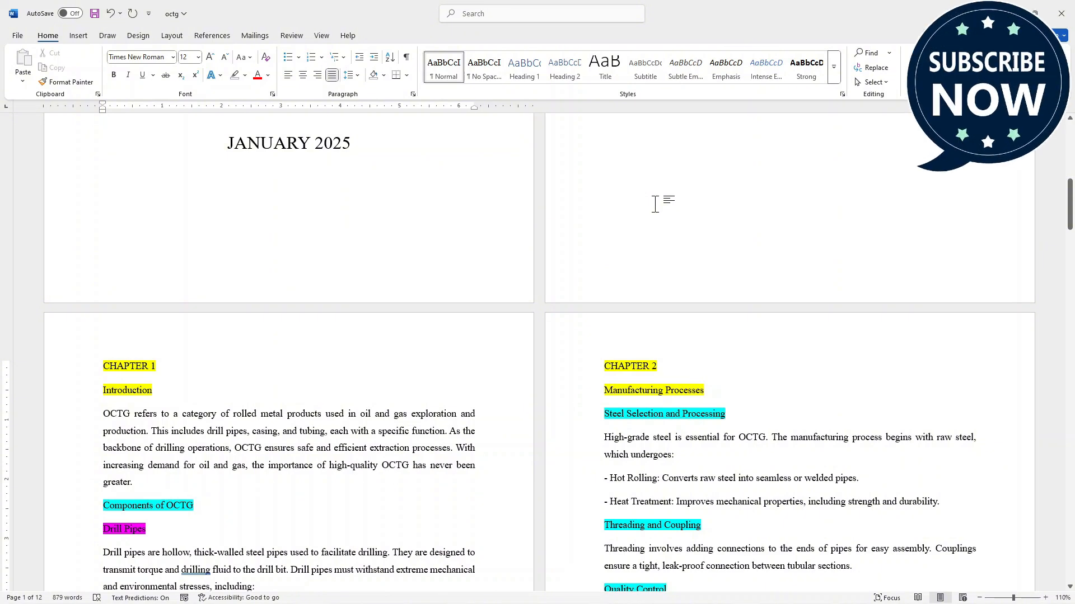
pyautogui.scroll(-2, 653, 207)
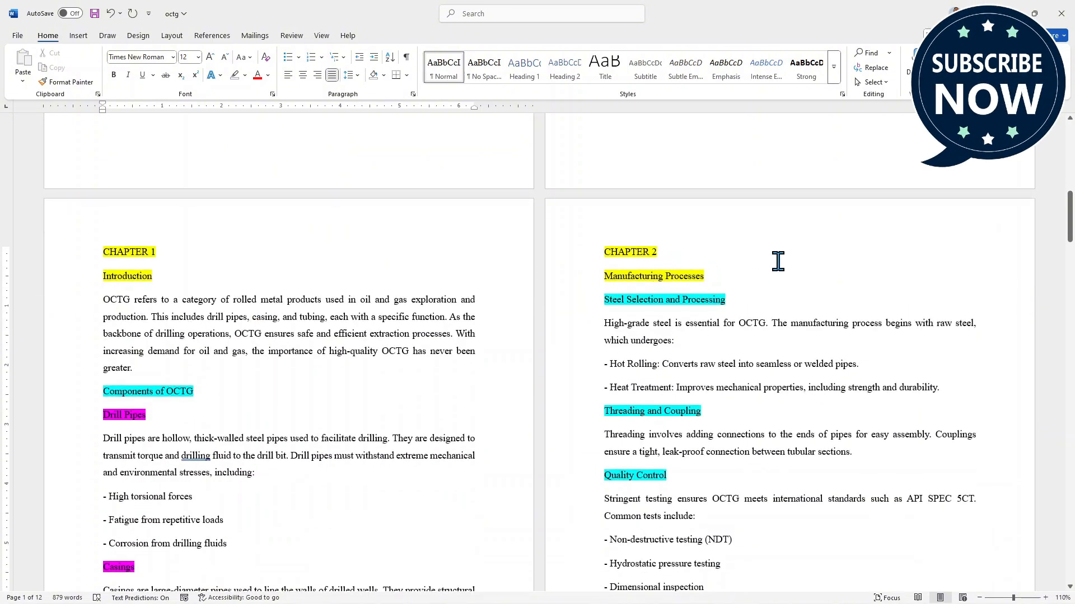
pyautogui.scroll(-2, 770, 250)
pyautogui.scroll(10, 760, 238)
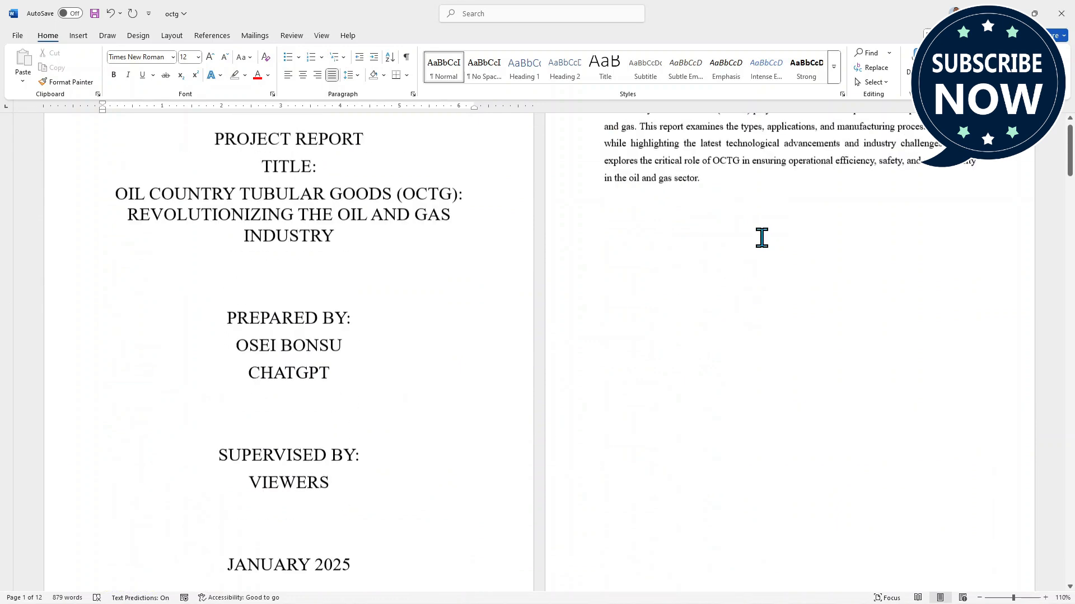
pyautogui.scroll(3, 762, 238)
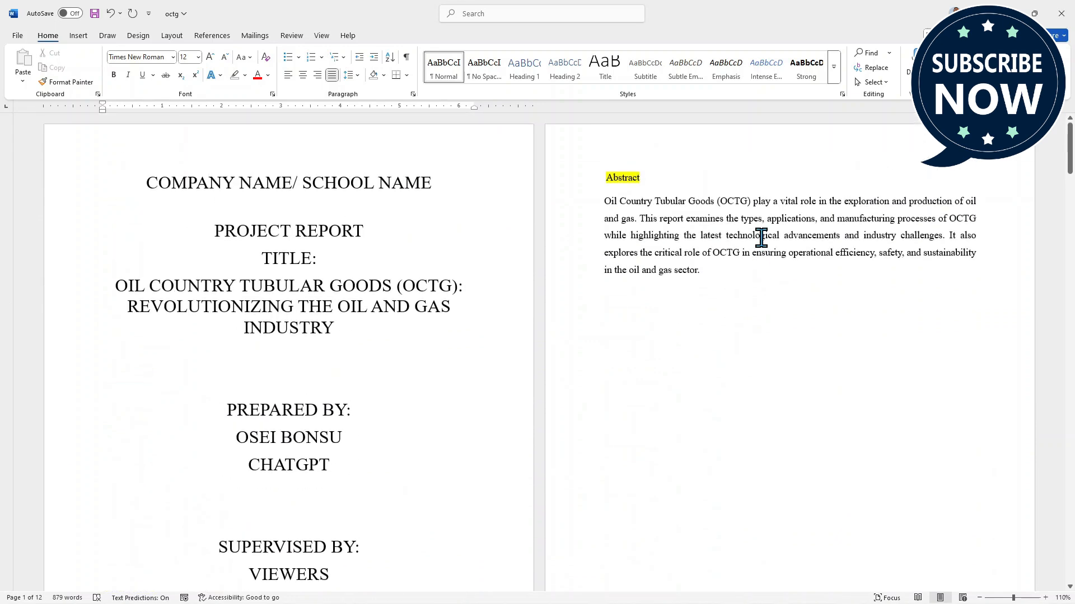
# Apply the Title style to the Abstract heading and the CHAPTER 1 to CHAPTER 8 lines, and clear their yellow highlighting
pyautogui.click(586, 185)
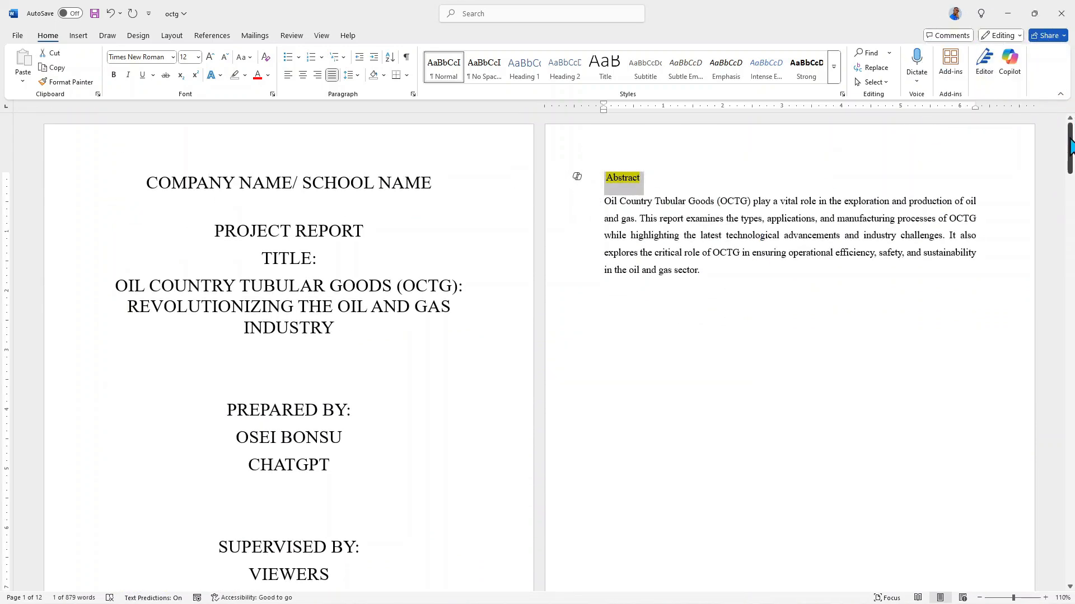
pyautogui.moveTo(1070, 147); pyautogui.dragTo(1070, 209)
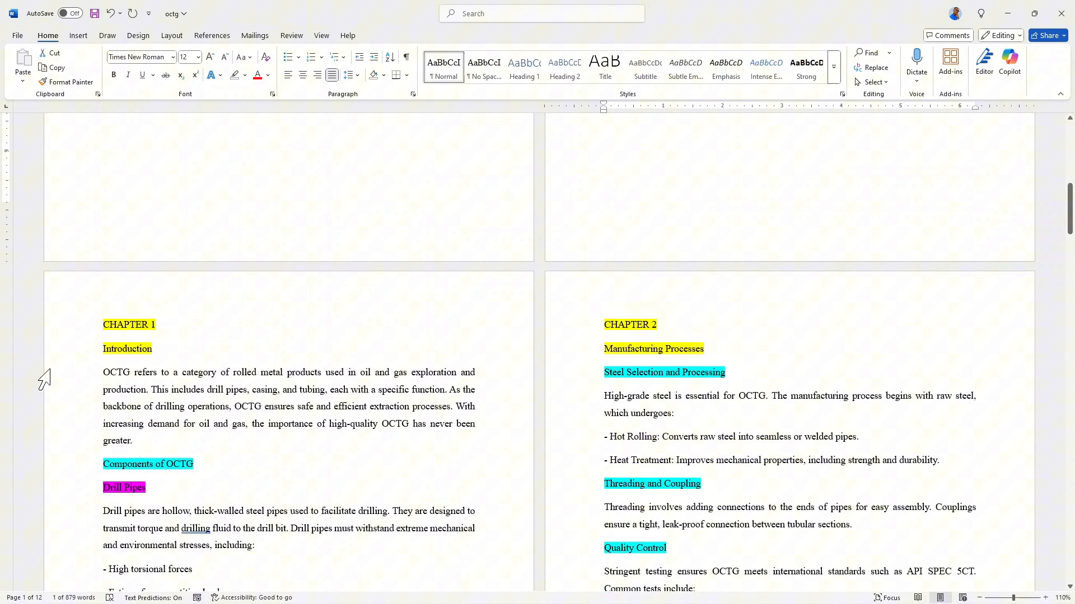
pyautogui.click(73, 330)
pyautogui.click(578, 331)
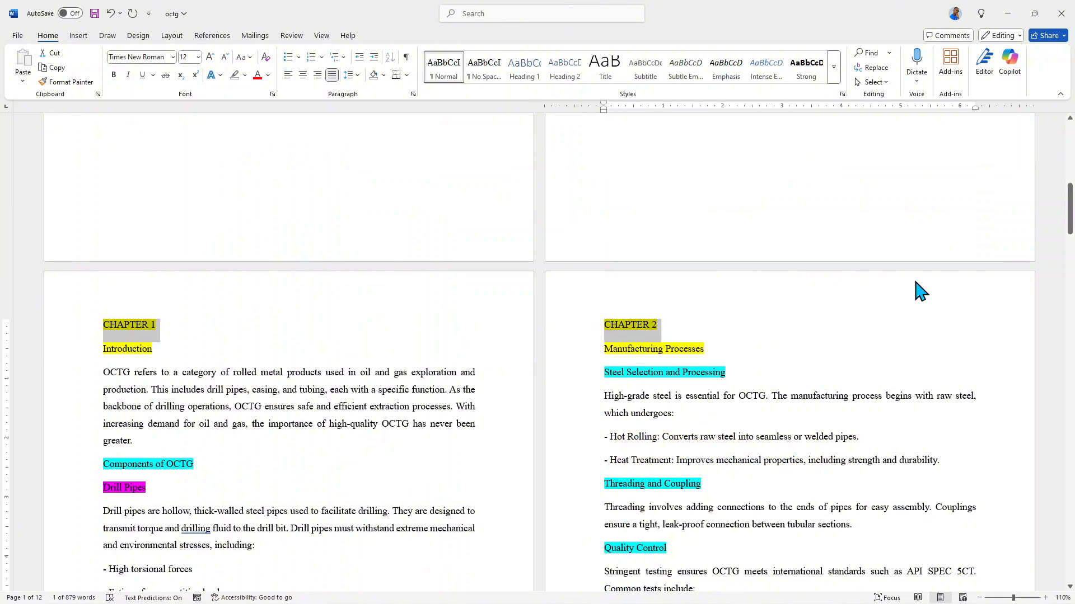
pyautogui.moveTo(1070, 210); pyautogui.dragTo(1069, 358)
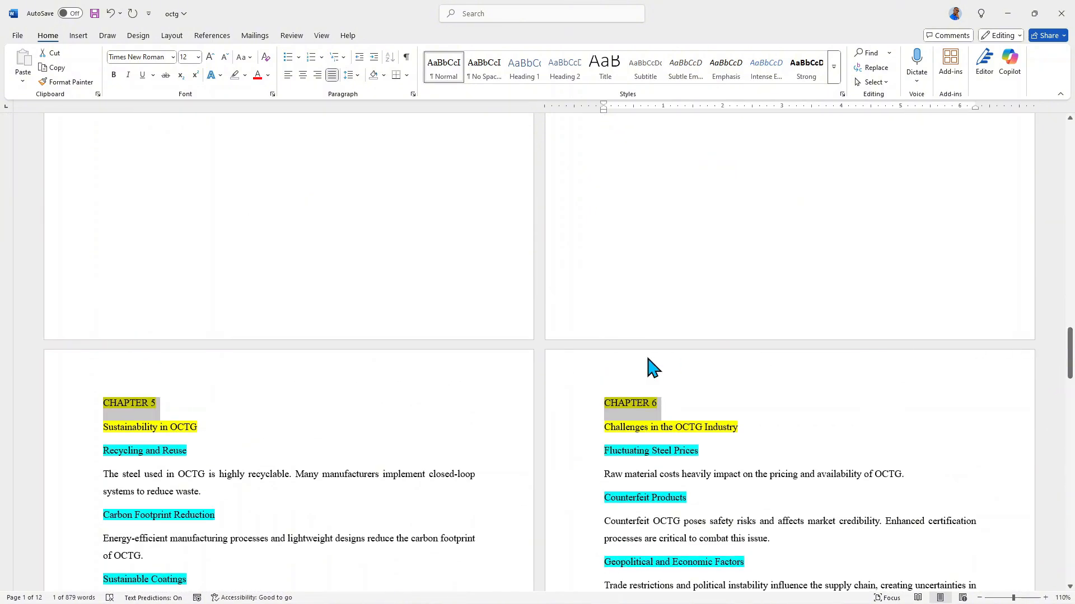
pyautogui.scroll(3, 623, 328)
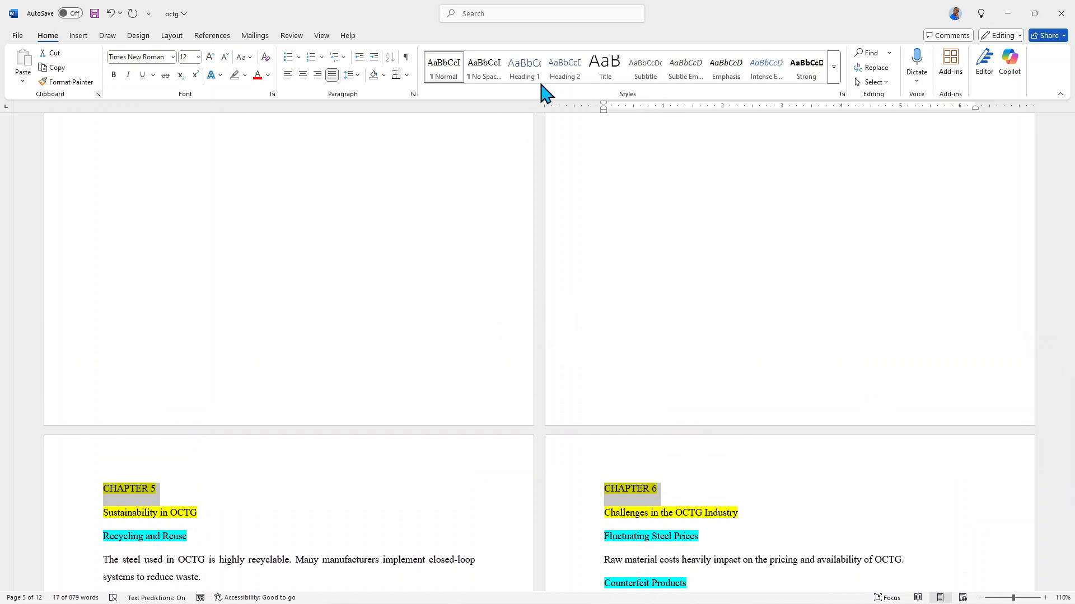
pyautogui.click(603, 70)
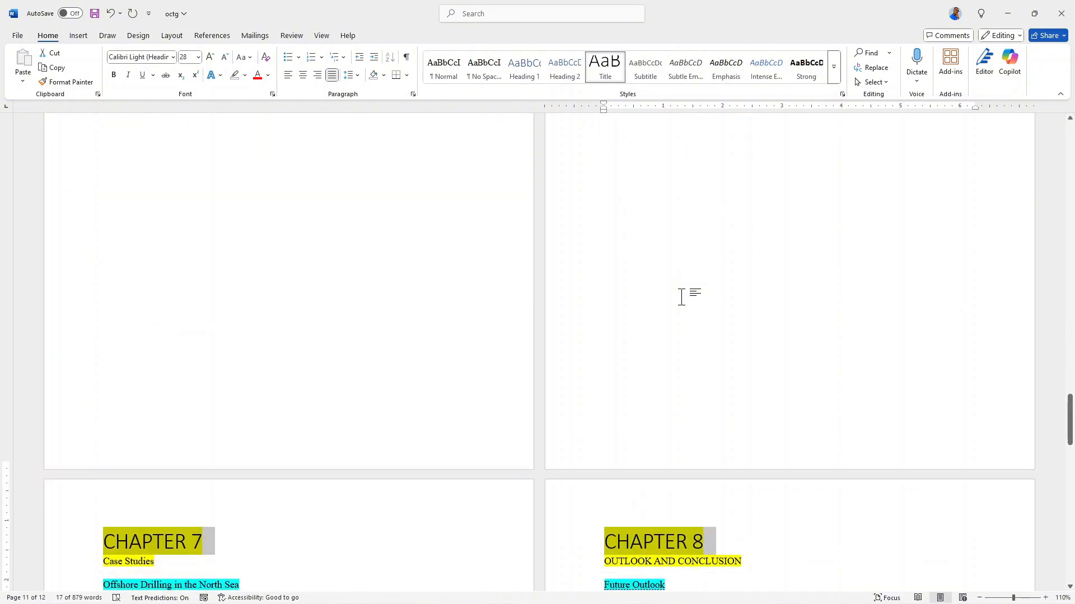
pyautogui.scroll(-2, 550, 460)
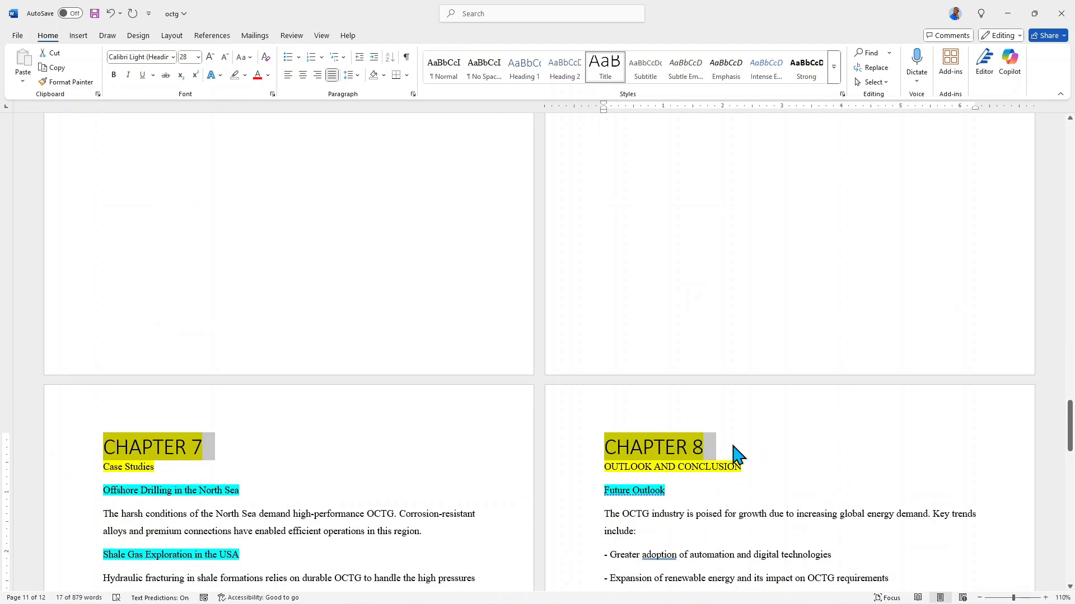
pyautogui.click(236, 78)
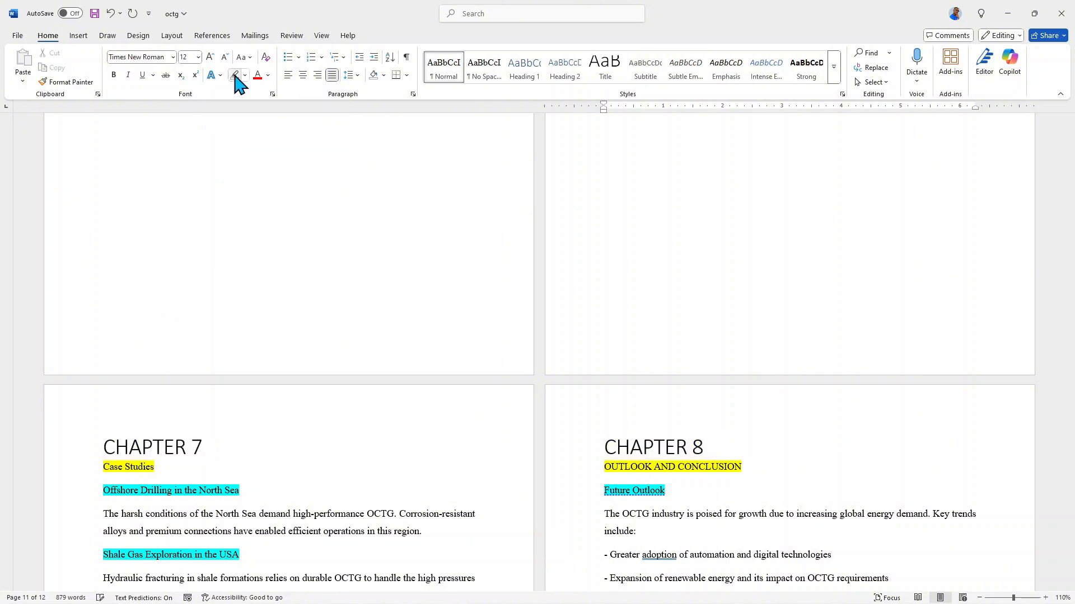
pyautogui.click(623, 557)
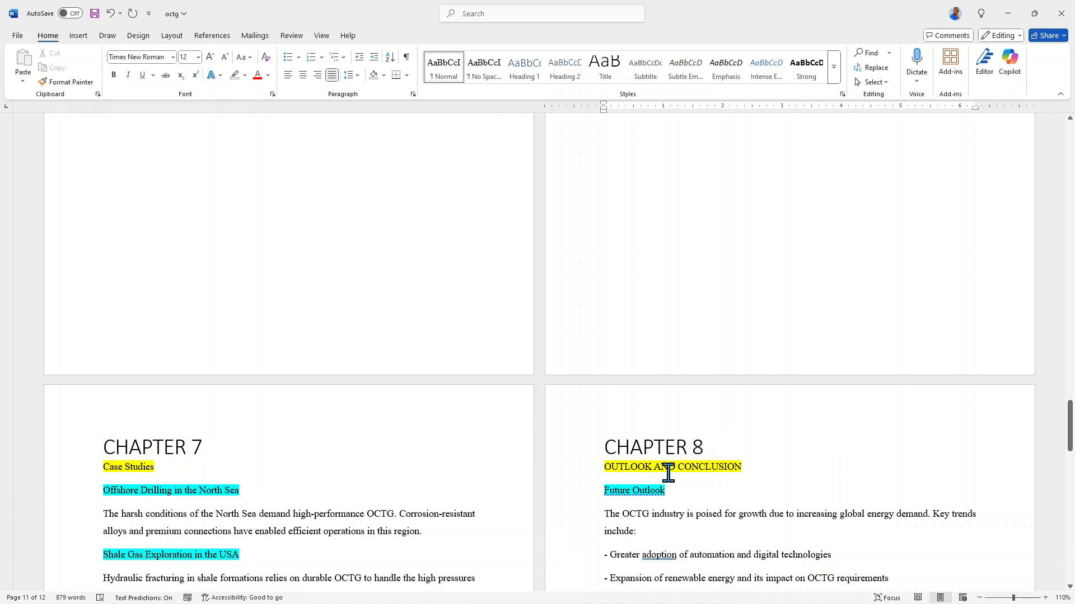
# Apply the Heading 1 style to the yellow chapter names from Introduction to OUTLOOK AND CONCLUSION plus References, and clear their highlighting
pyautogui.scroll(12, 753, 479)
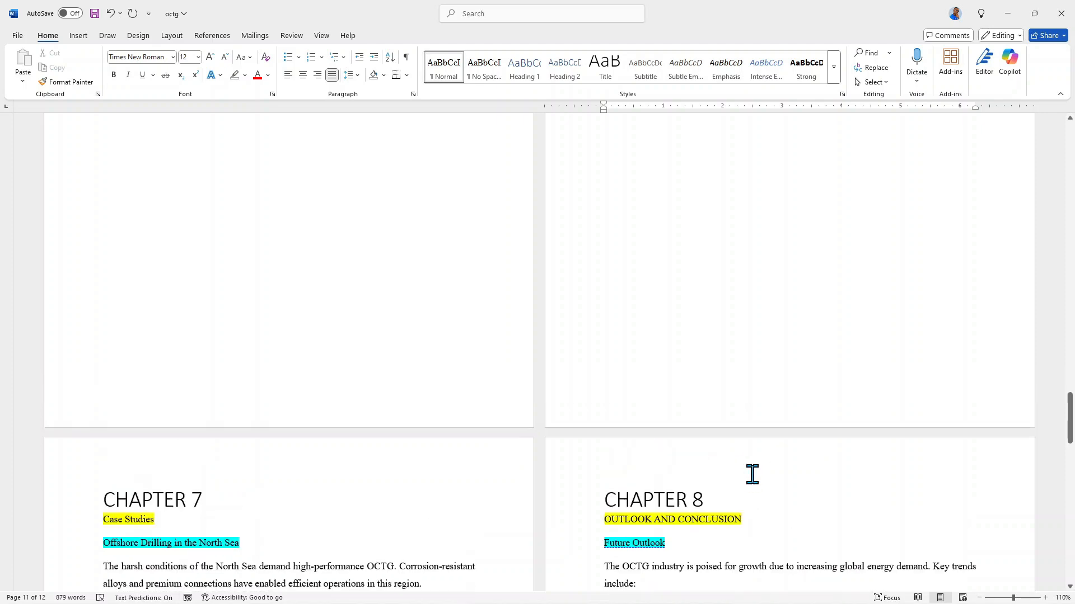
pyautogui.scroll(15, 752, 475)
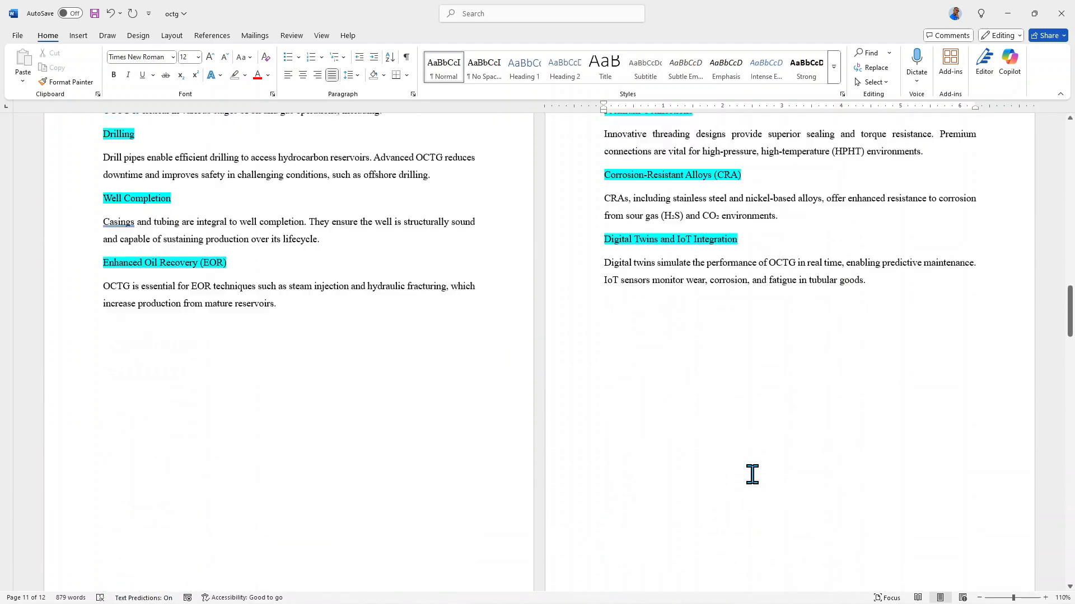
pyautogui.scroll(6, 753, 475)
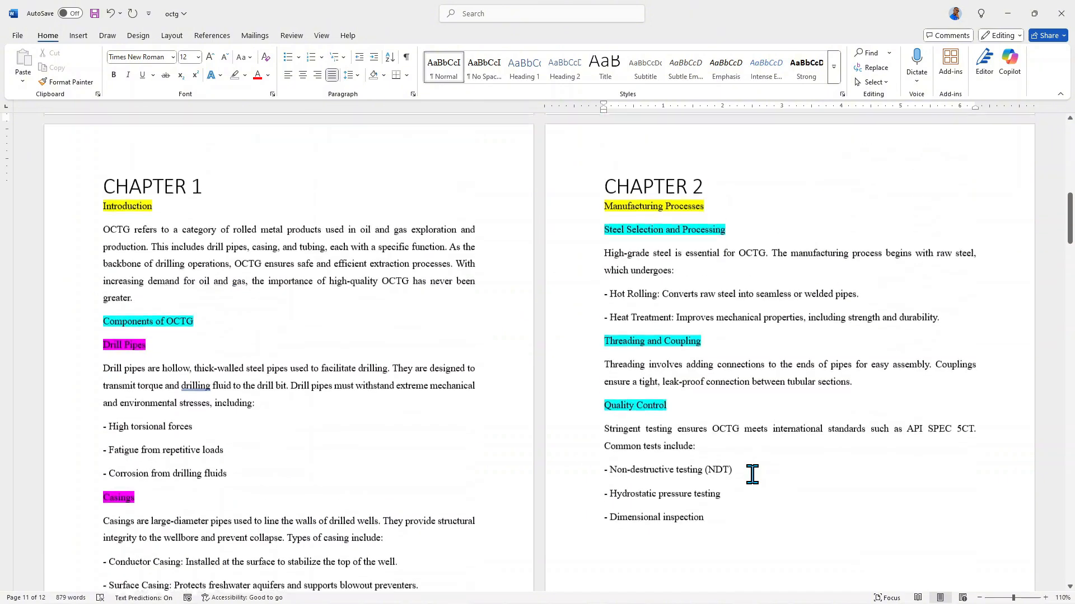
pyautogui.click(77, 273)
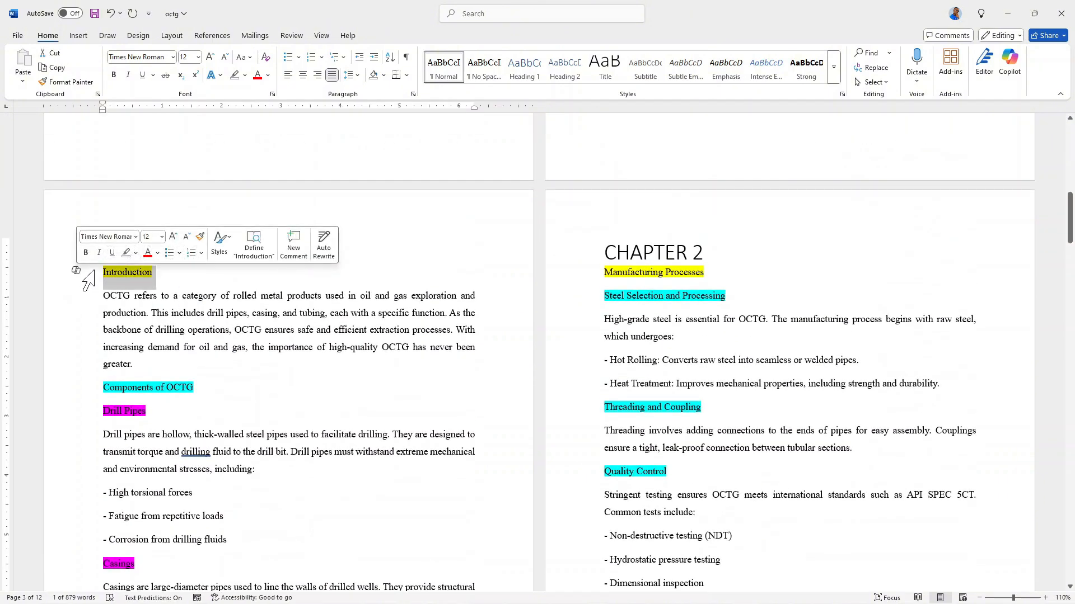
pyautogui.click(584, 280)
pyautogui.moveTo(1070, 229); pyautogui.dragTo(1070, 525)
pyautogui.click(320, 350)
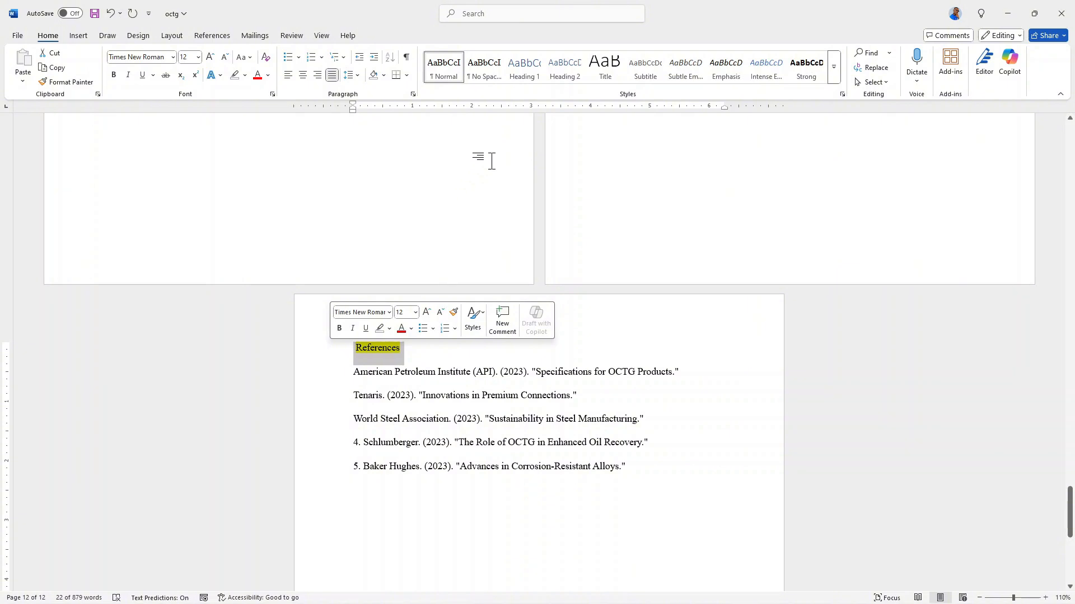
pyautogui.click(525, 71)
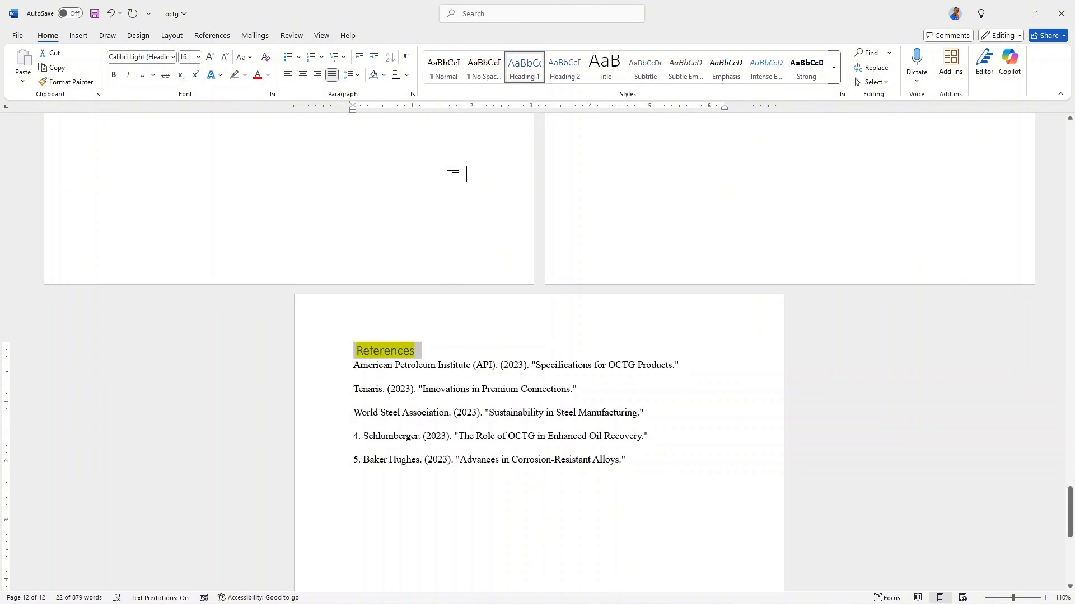
pyautogui.click(232, 76)
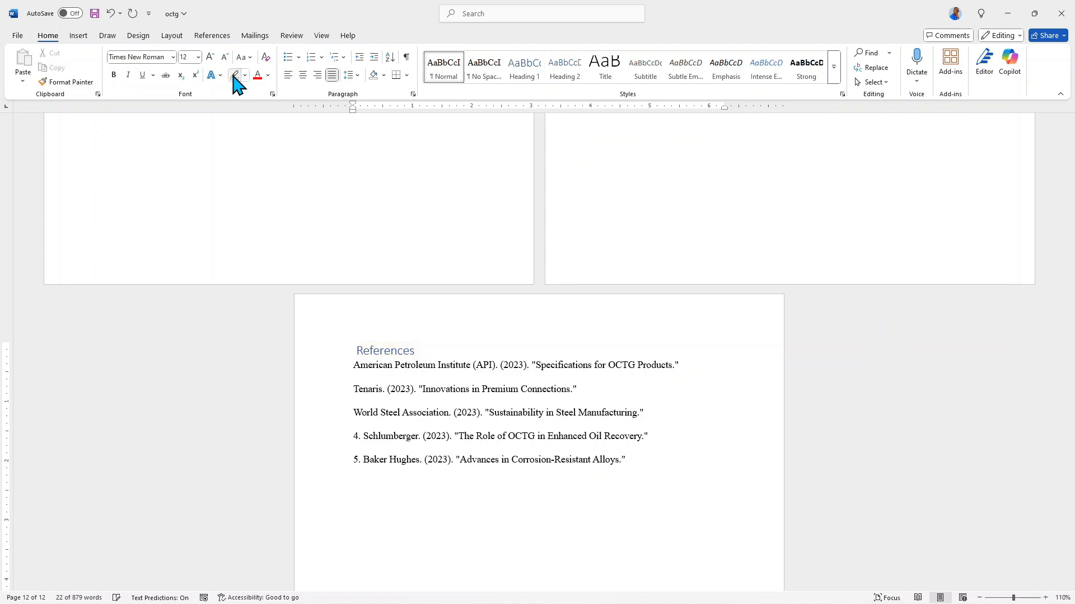
# Apply the Heading 2 style to all cyan subheadings from Components of OCTG to Conclusion, and clear their highlighting
pyautogui.scroll(5, 629, 173)
pyautogui.scroll(5, 628, 173)
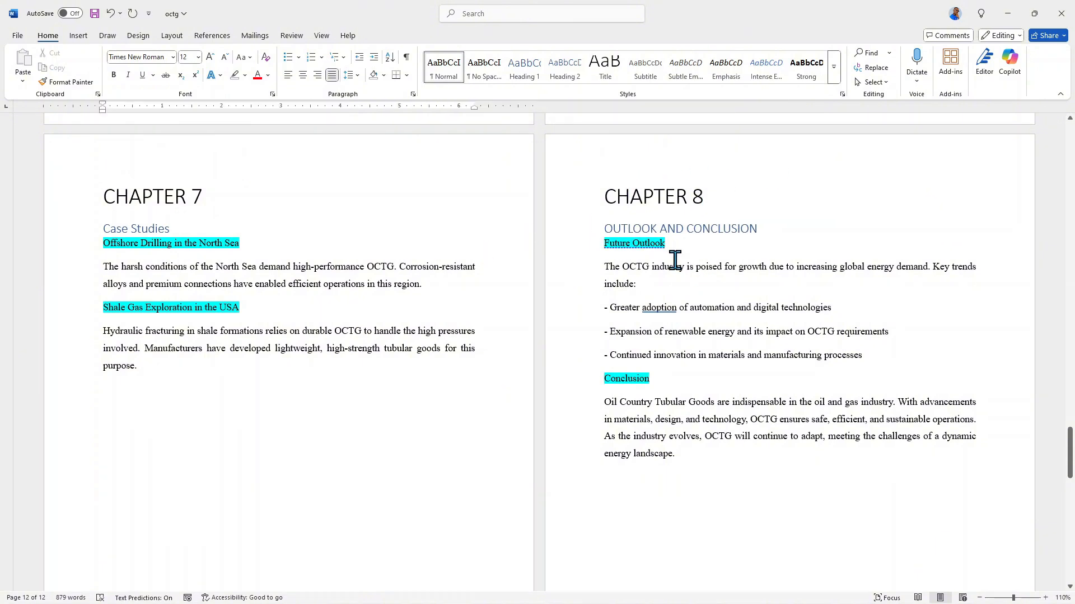
pyautogui.scroll(10, 675, 260)
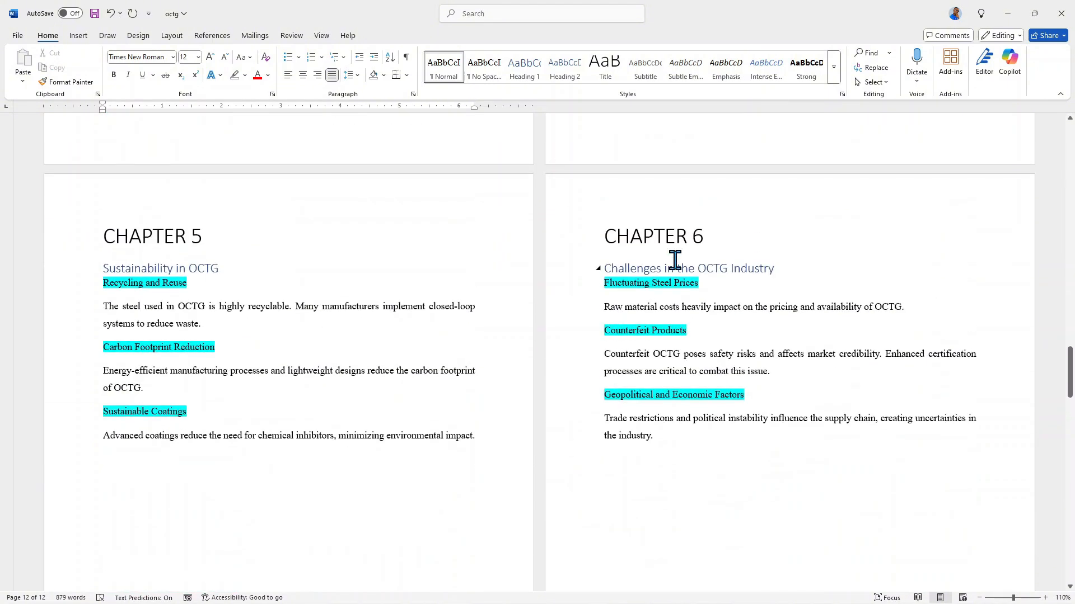
pyautogui.scroll(8, 675, 259)
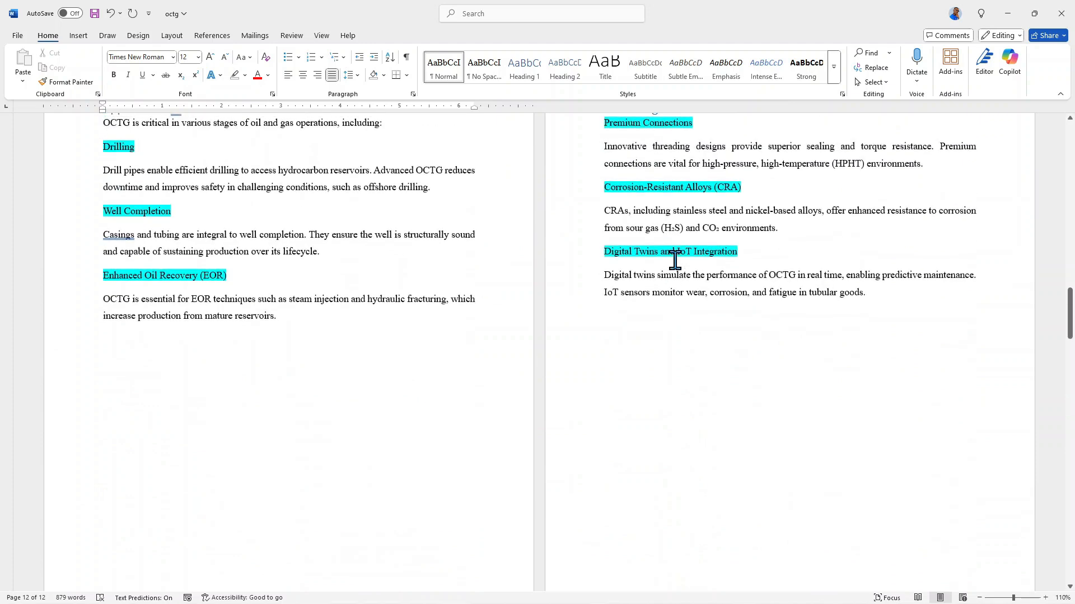
pyautogui.scroll(2, 675, 260)
pyautogui.scroll(2, 678, 263)
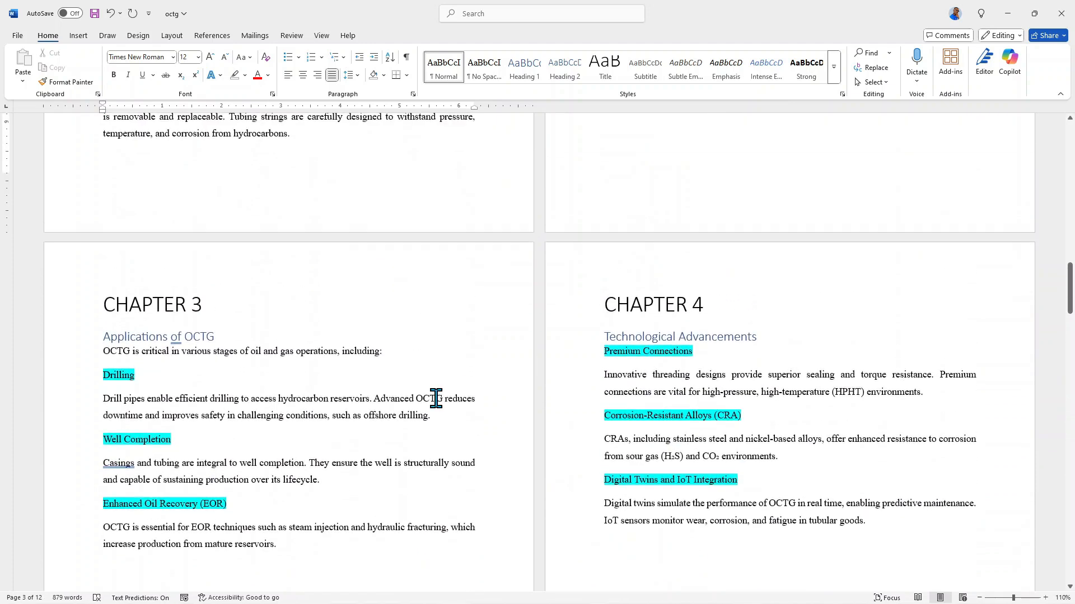
pyautogui.scroll(8, 298, 284)
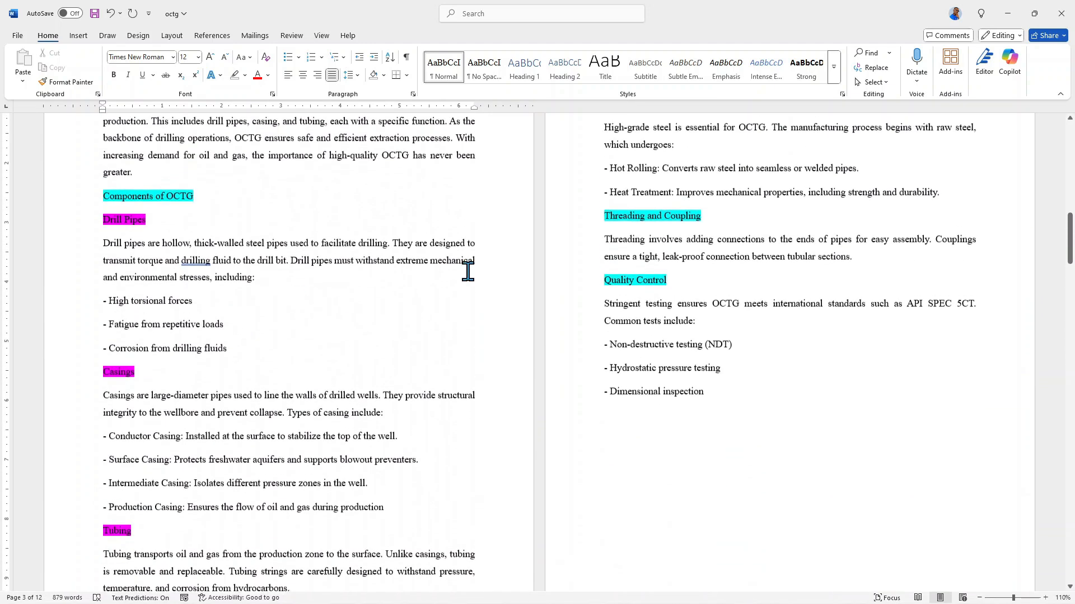
pyautogui.scroll(-1, 67, 166)
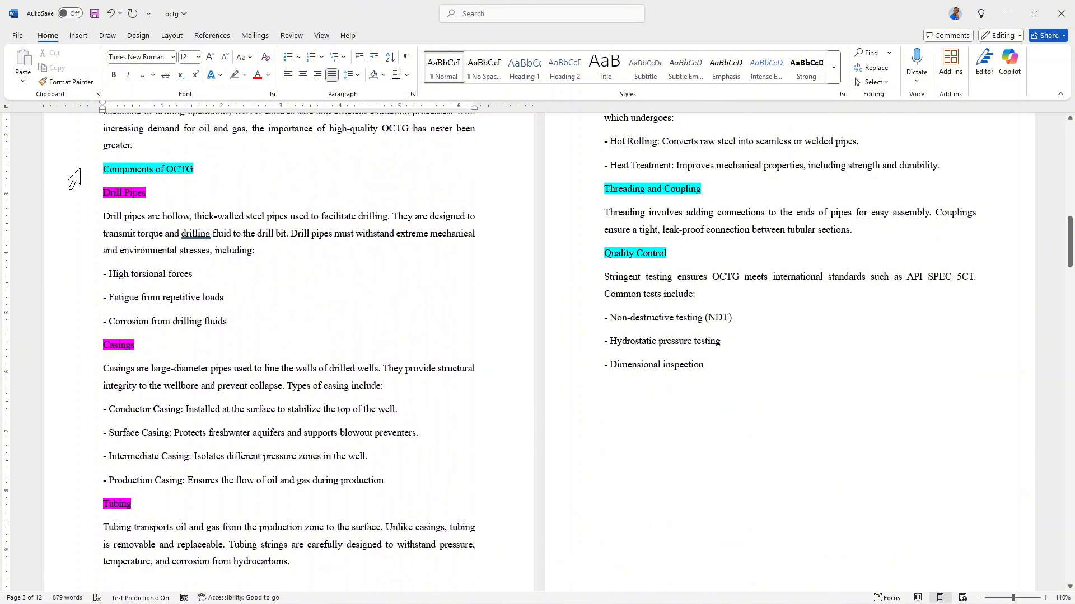
pyautogui.click(80, 170)
pyautogui.scroll(1, 571, 171)
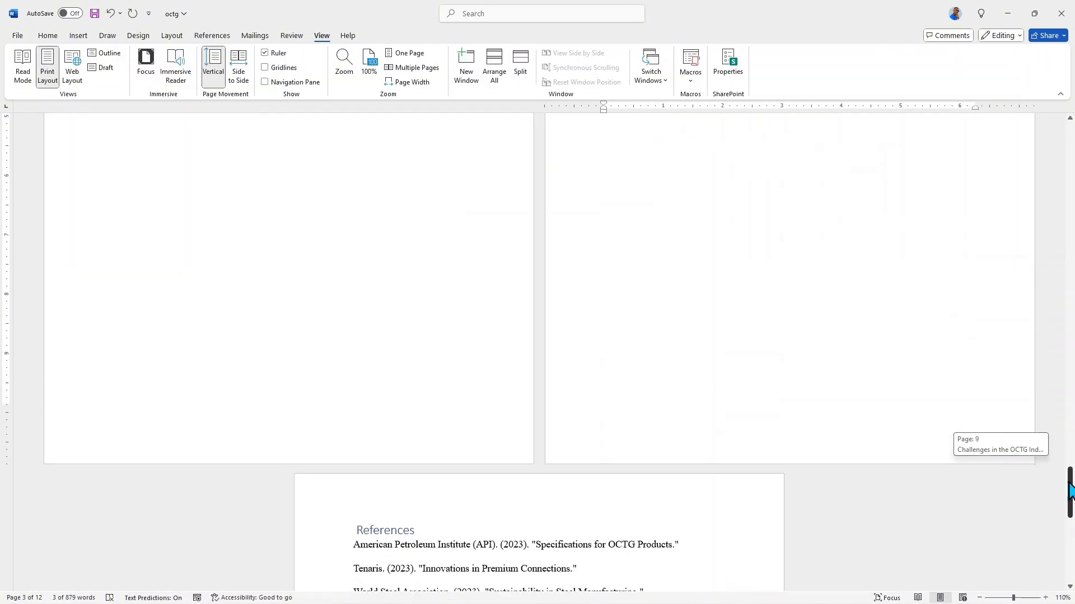
pyautogui.moveTo(1070, 480); pyautogui.dragTo(1066, 452)
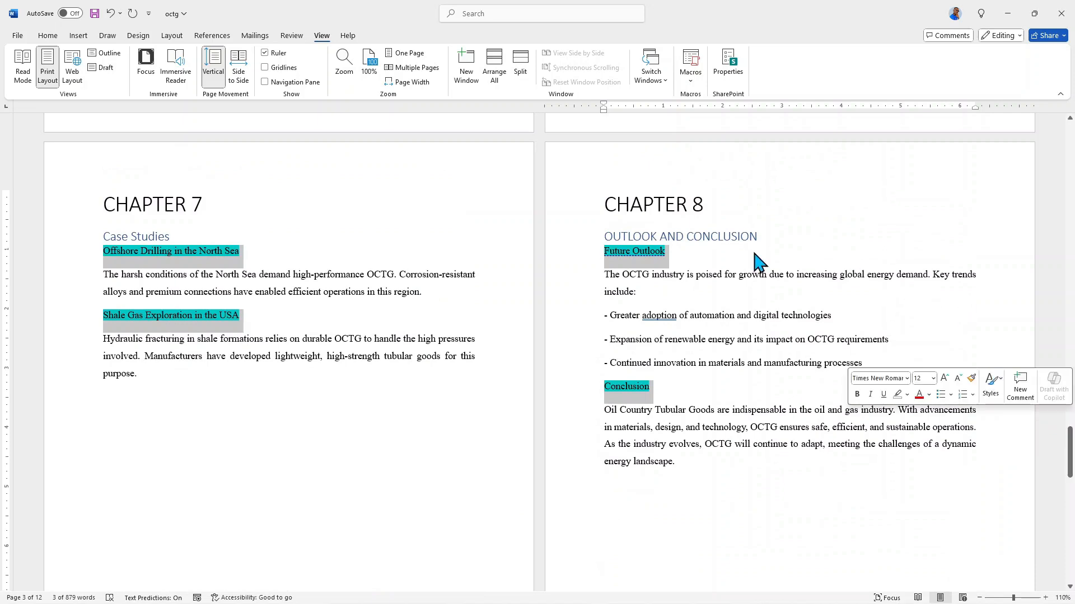
pyautogui.click(48, 35)
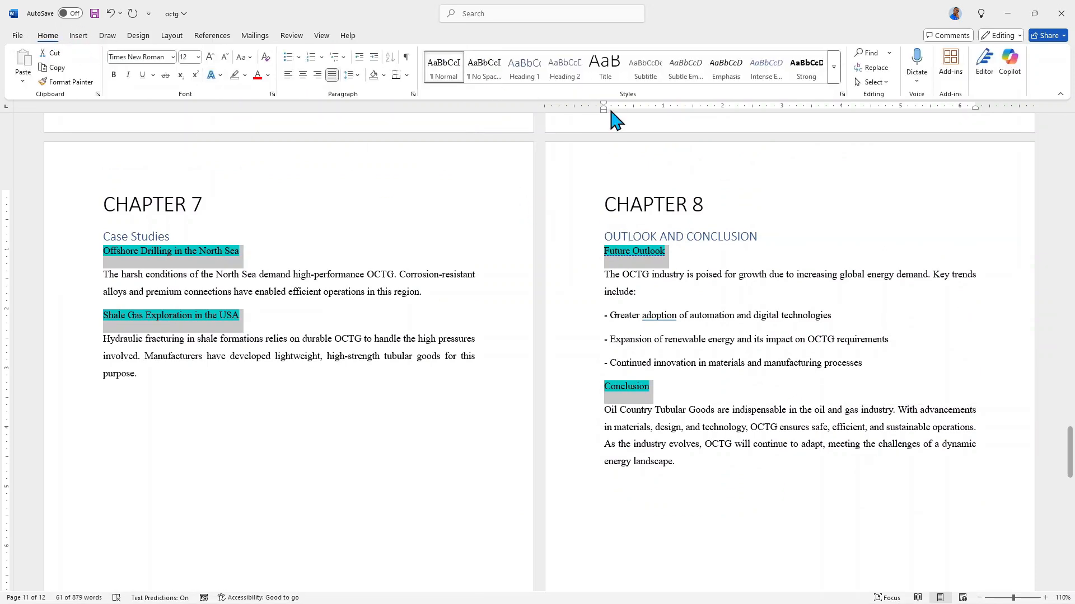
pyautogui.click(564, 69)
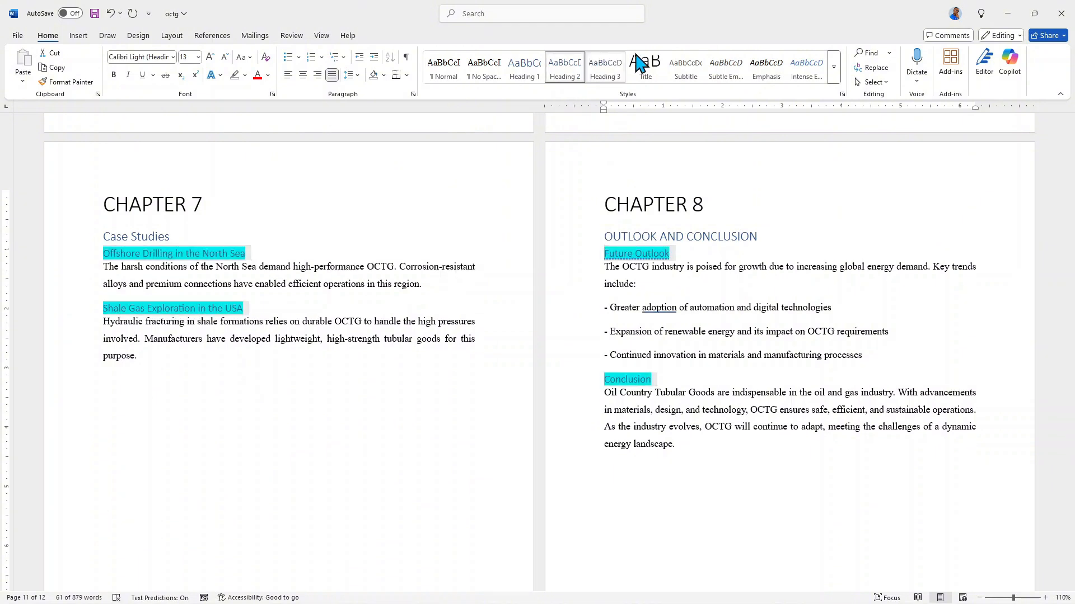
pyautogui.click(223, 112)
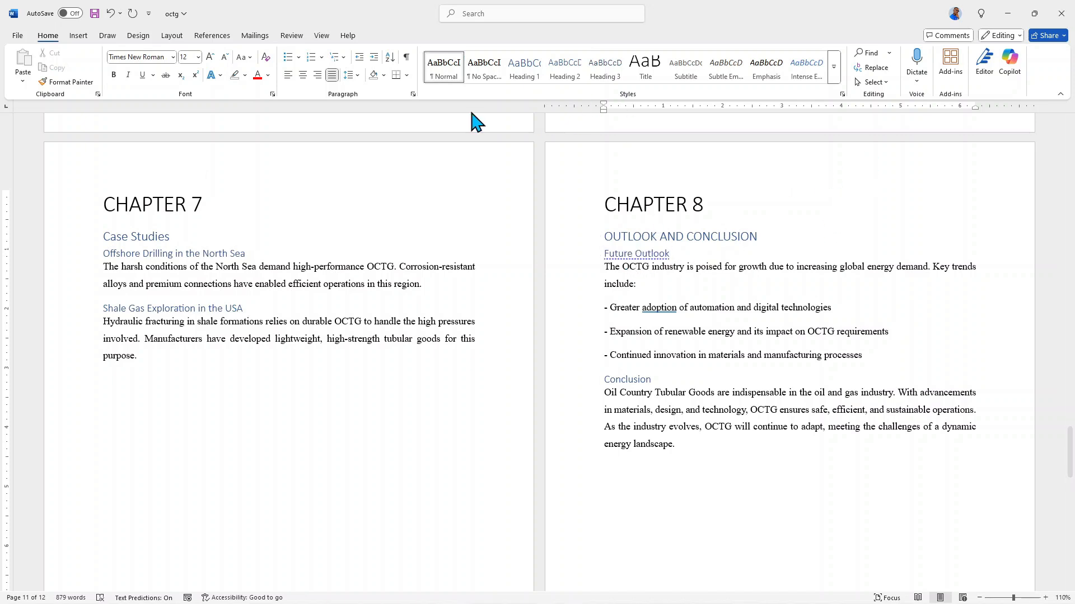
# Accept the conciseness suggestion that shortens the Future Outlook subheading in CHAPTER 8 to "Outlook"
pyautogui.doubleClick(648, 309)
pyautogui.click(303, 277)
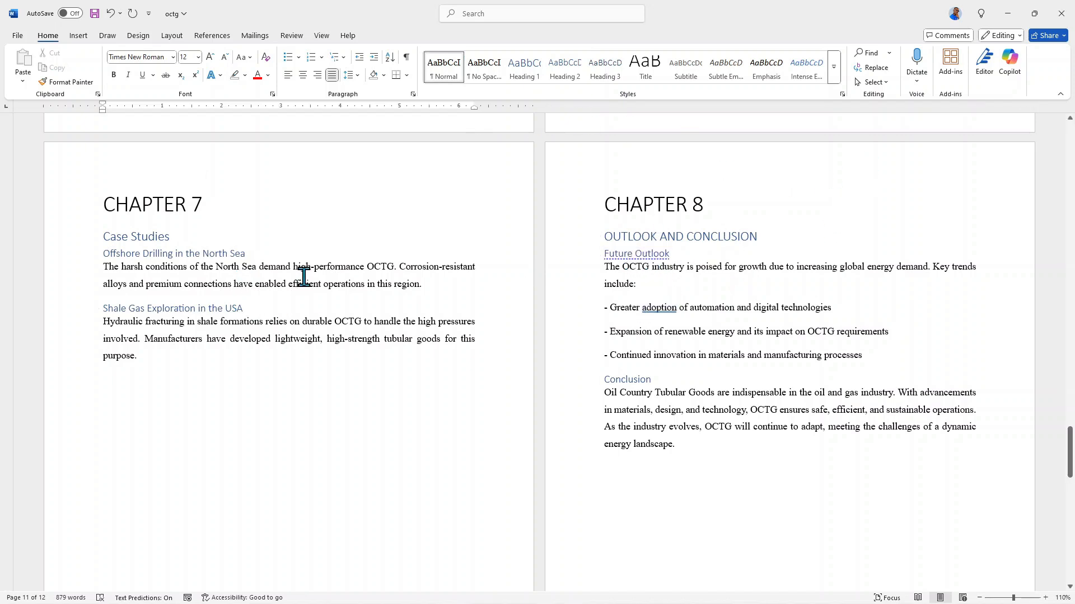
pyautogui.click(635, 255)
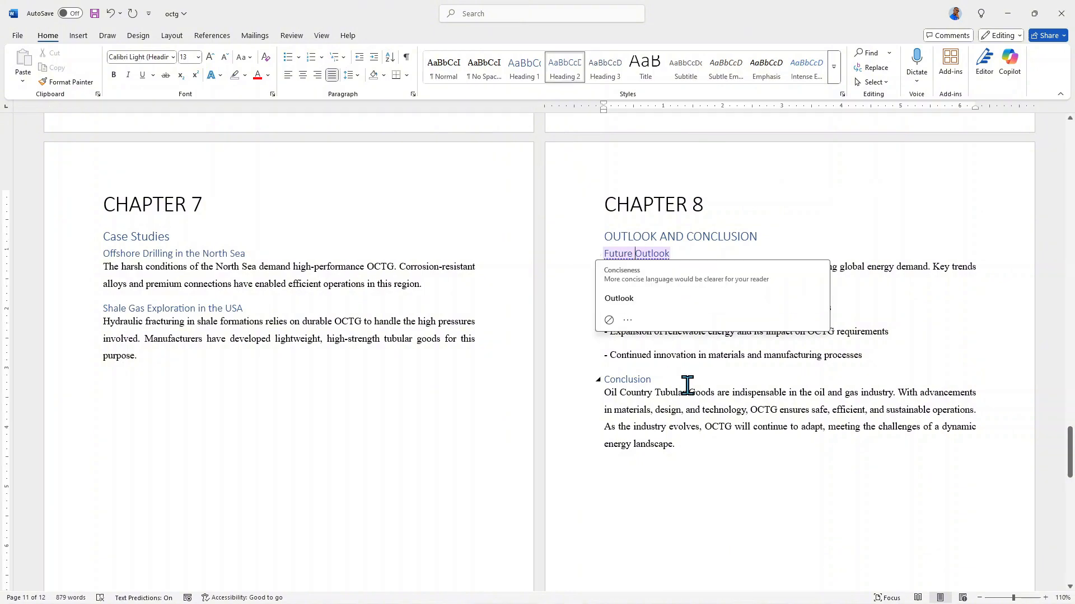
pyautogui.click(619, 299)
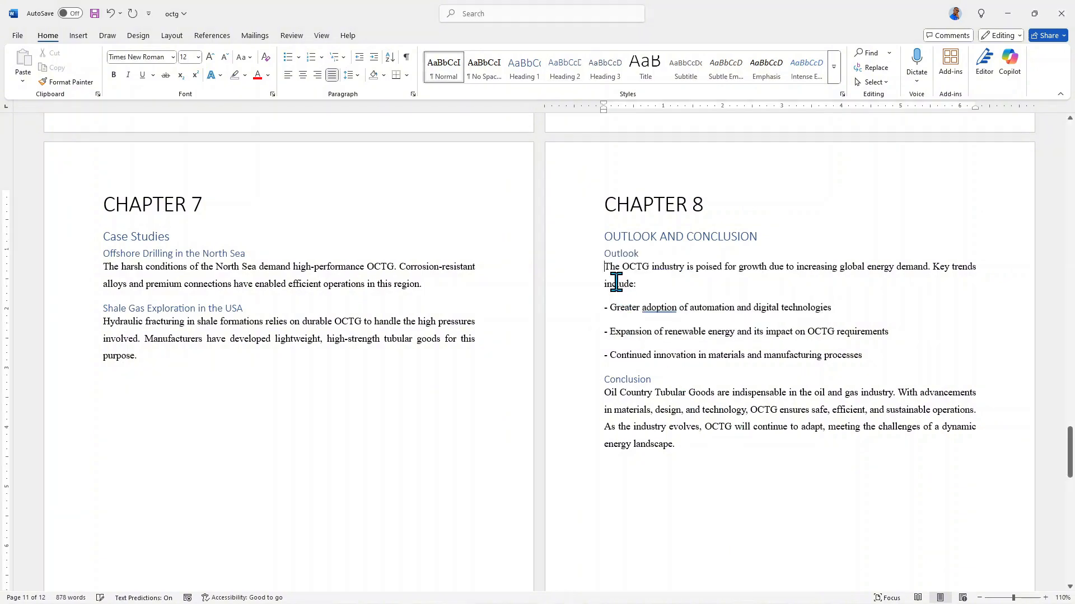
# Apply the Heading 3 style to the magenta subheadings Drill Pipes, Casings and Tubing in CHAPTER 1, and clear their highlighting
pyautogui.scroll(20, 646, 259)
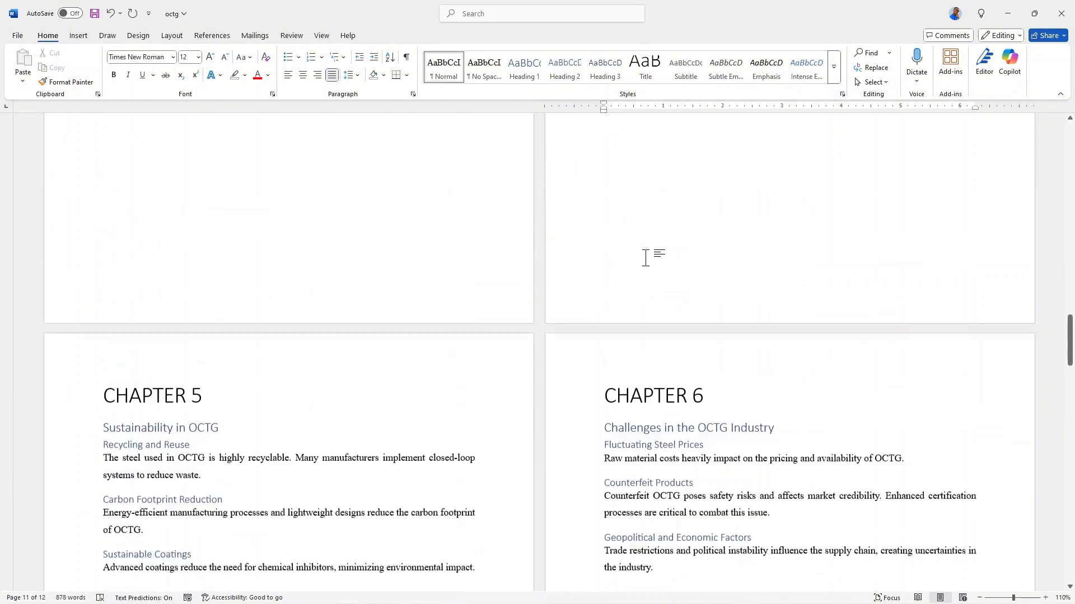
pyautogui.scroll(20, 646, 258)
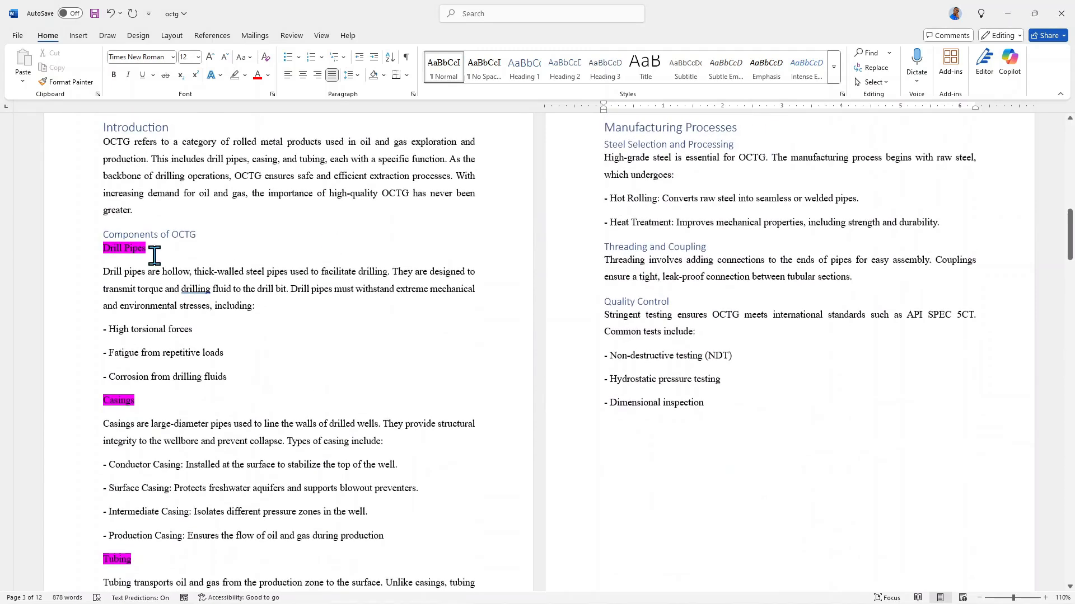
pyautogui.click(74, 251)
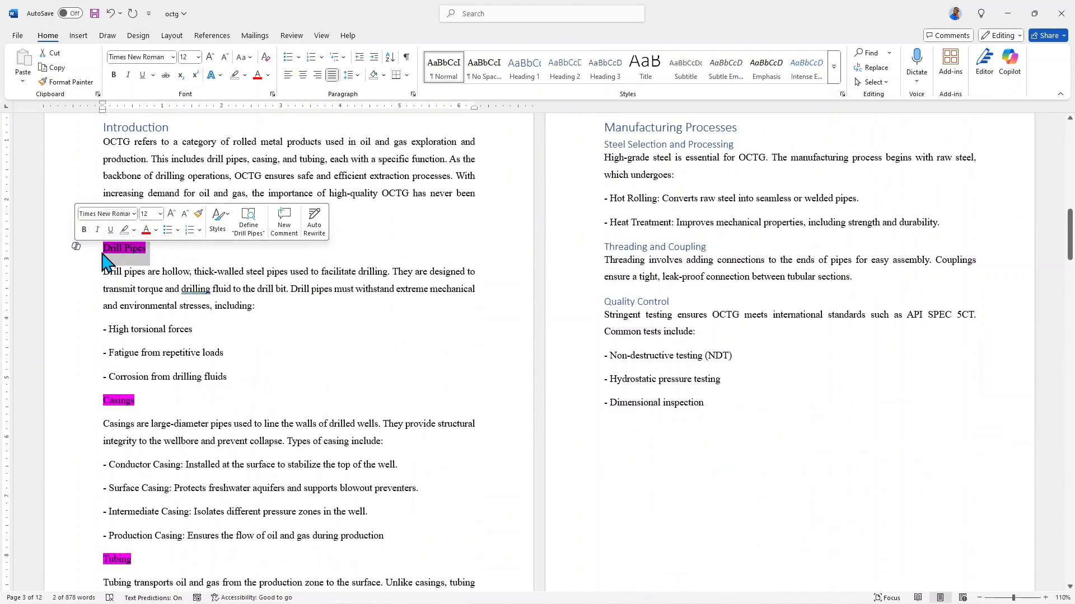
pyautogui.keyDown('ctrl'); pyautogui.click(79, 411); pyautogui.keyUp('ctrl')
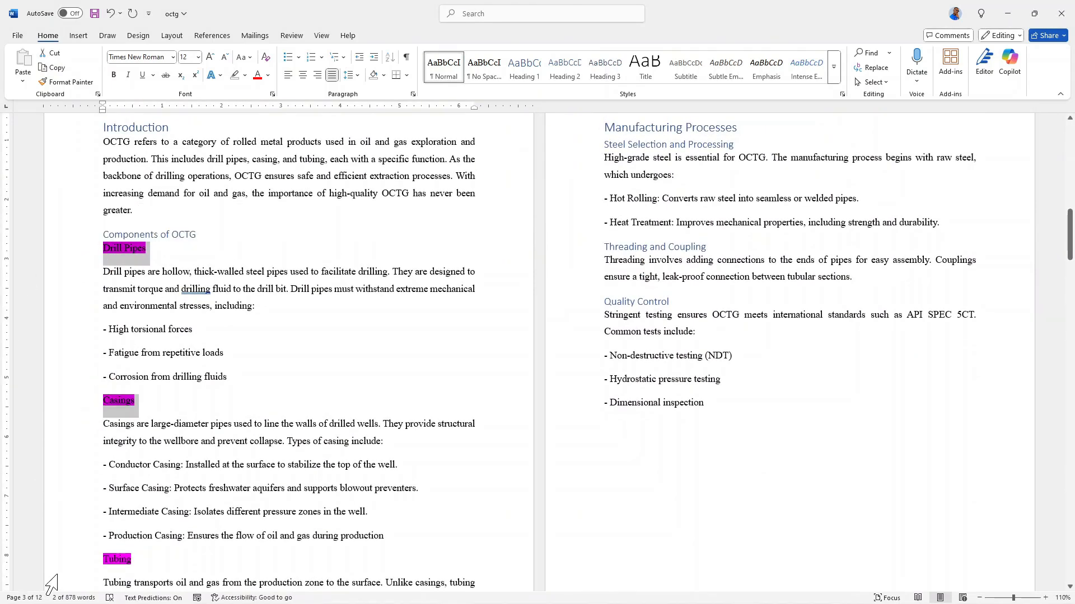
pyautogui.keyDown('ctrl'); pyautogui.click(75, 565); pyautogui.keyUp('ctrl')
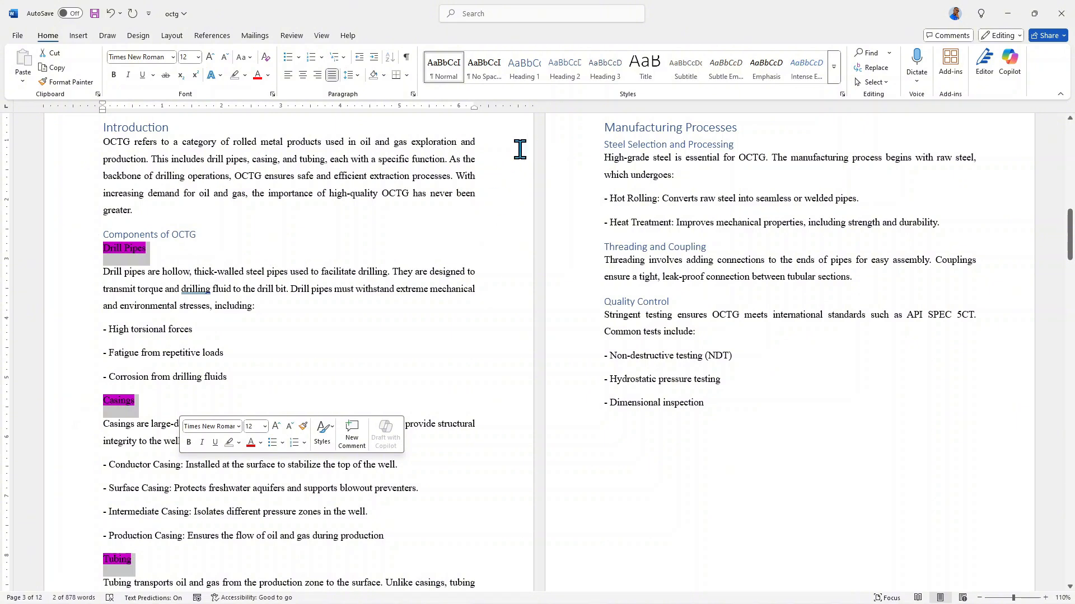
pyautogui.click(605, 67)
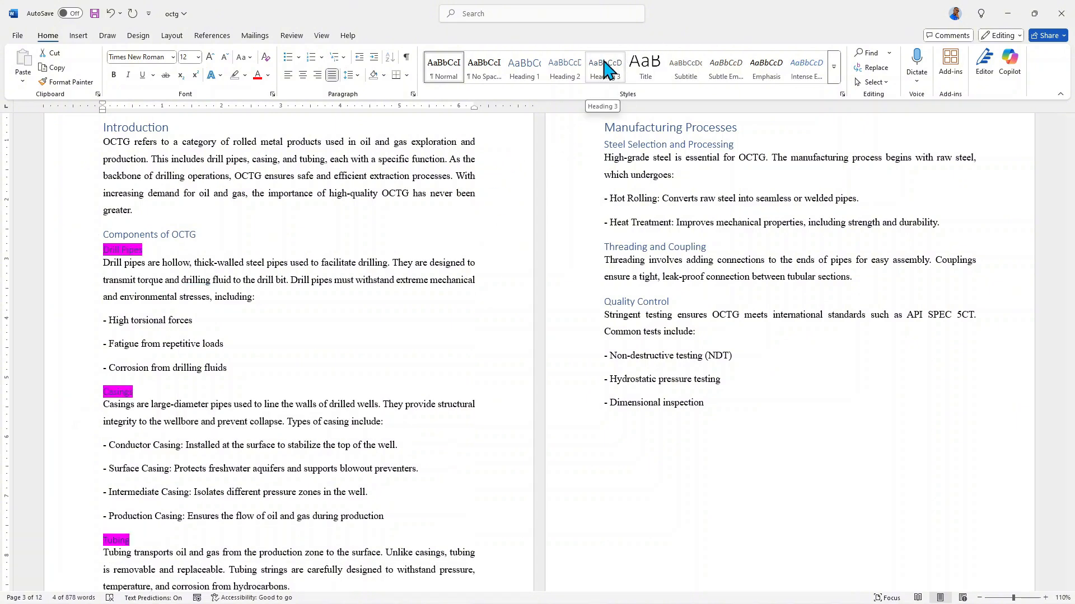
pyautogui.click(235, 75)
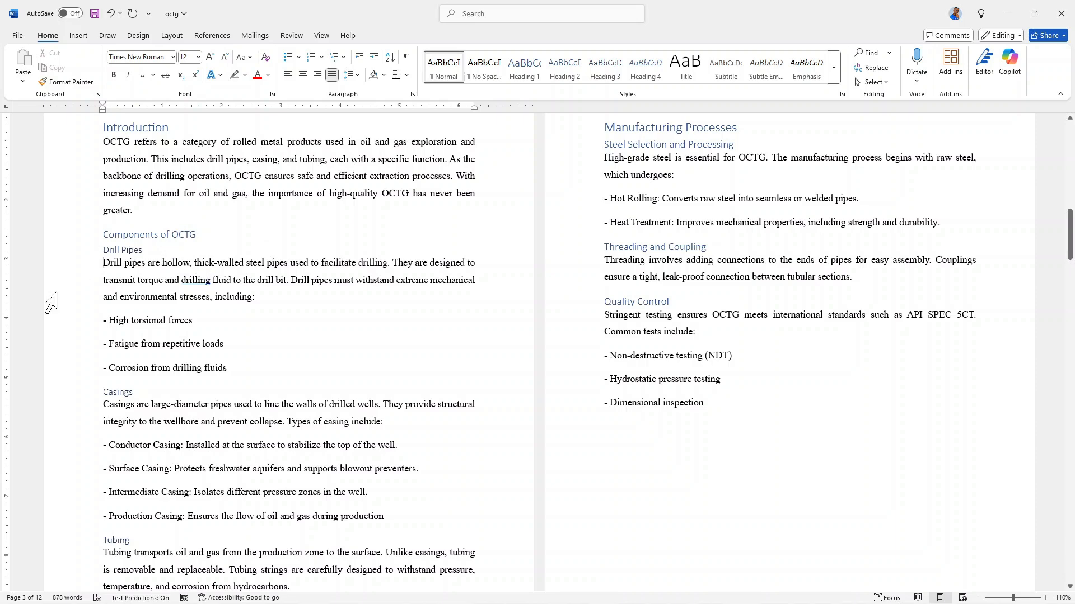
# Modify the Title style used by the Abstract heading to Times New Roman, 14 pt, bold and centred
pyautogui.scroll(5, 263, 260)
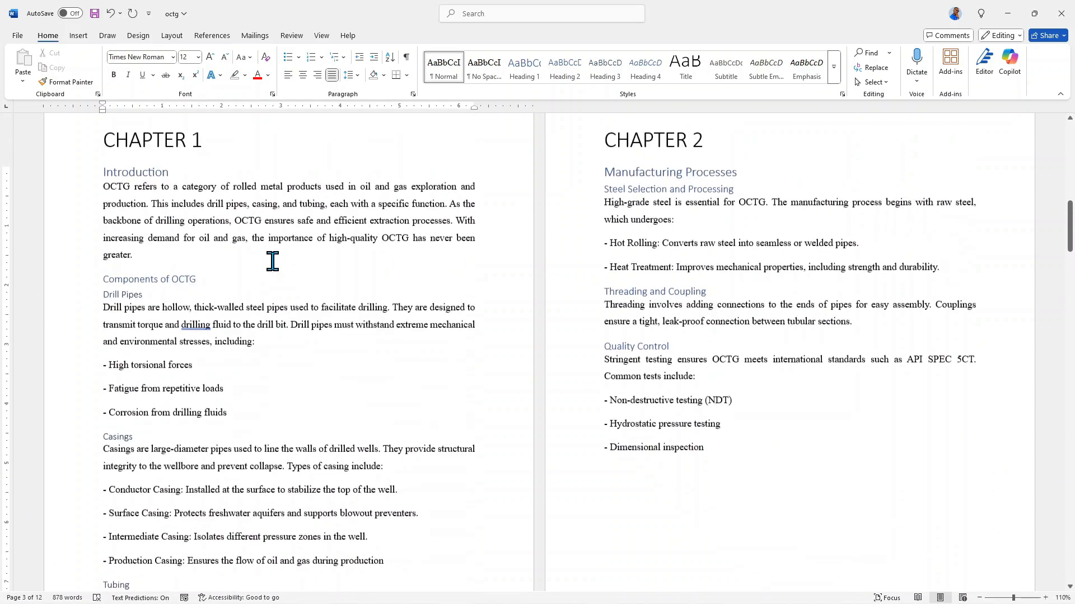
pyautogui.scroll(10, 273, 261)
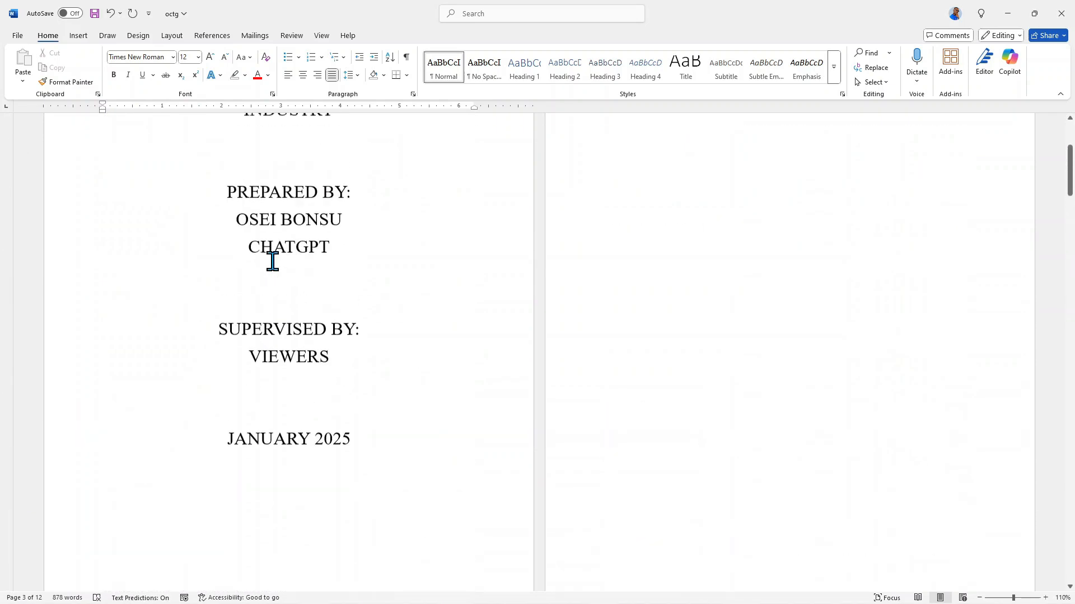
pyautogui.scroll(2, 566, 236)
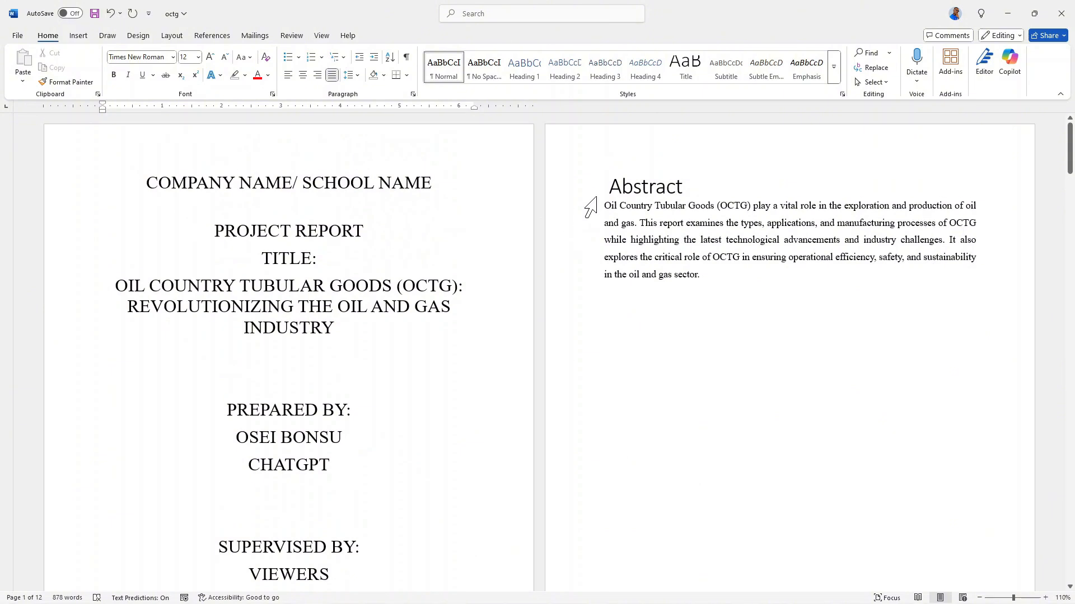
pyautogui.scroll(-4, 595, 190)
pyautogui.scroll(-6, 621, 179)
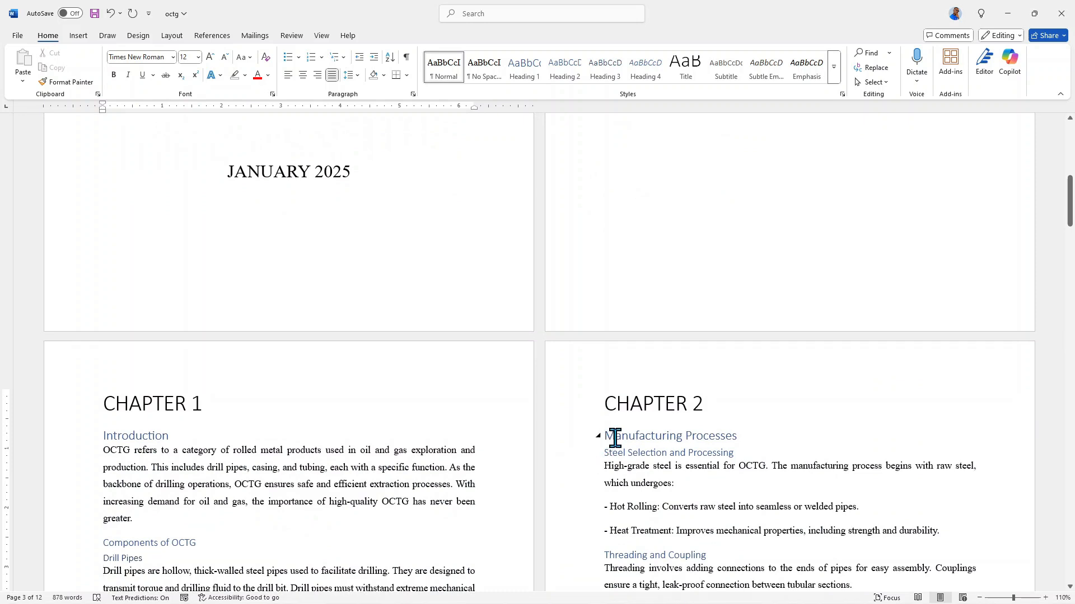
pyautogui.scroll(9, 592, 381)
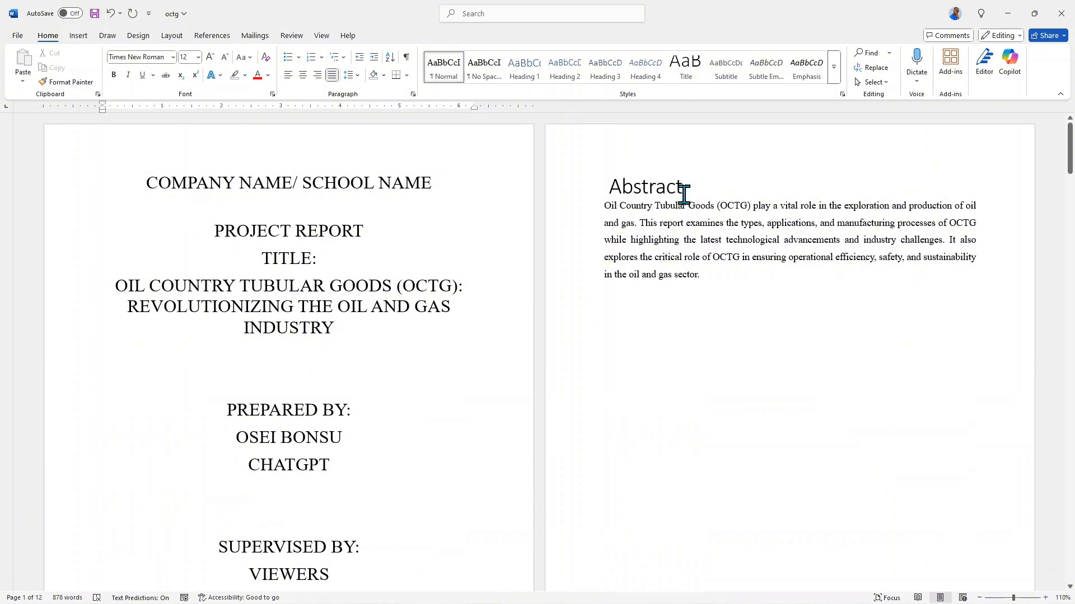
pyautogui.click(689, 185)
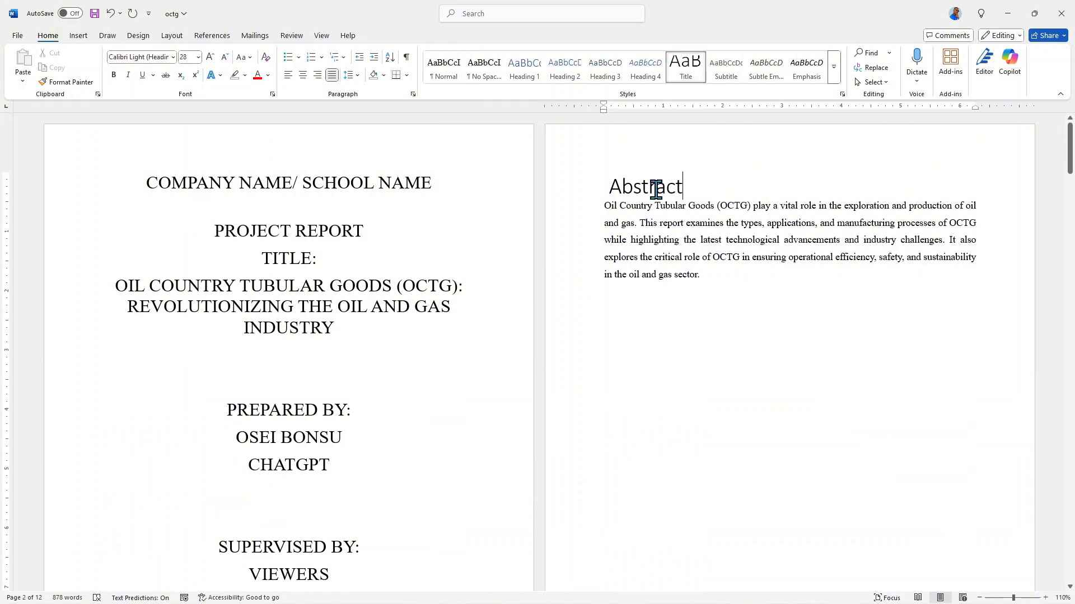
pyautogui.rightClick(685, 68)
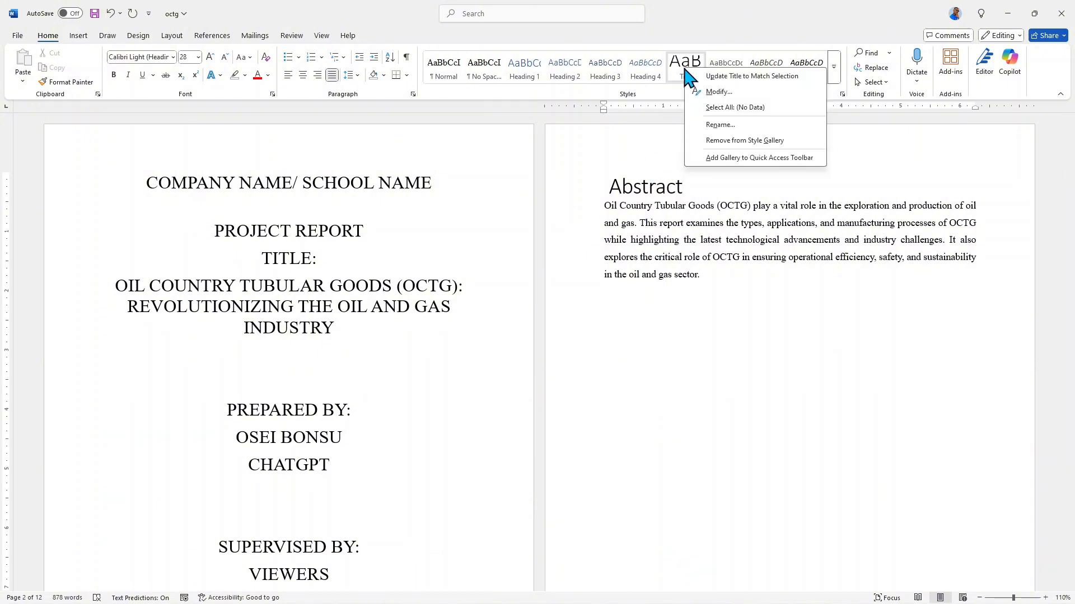
pyautogui.click(719, 93)
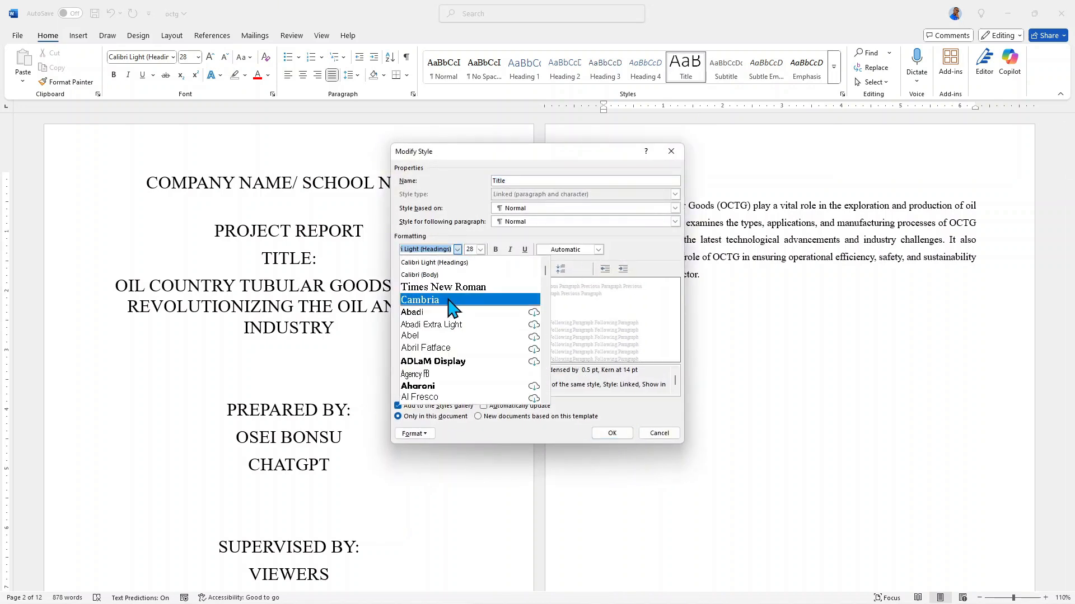
pyautogui.click(448, 287)
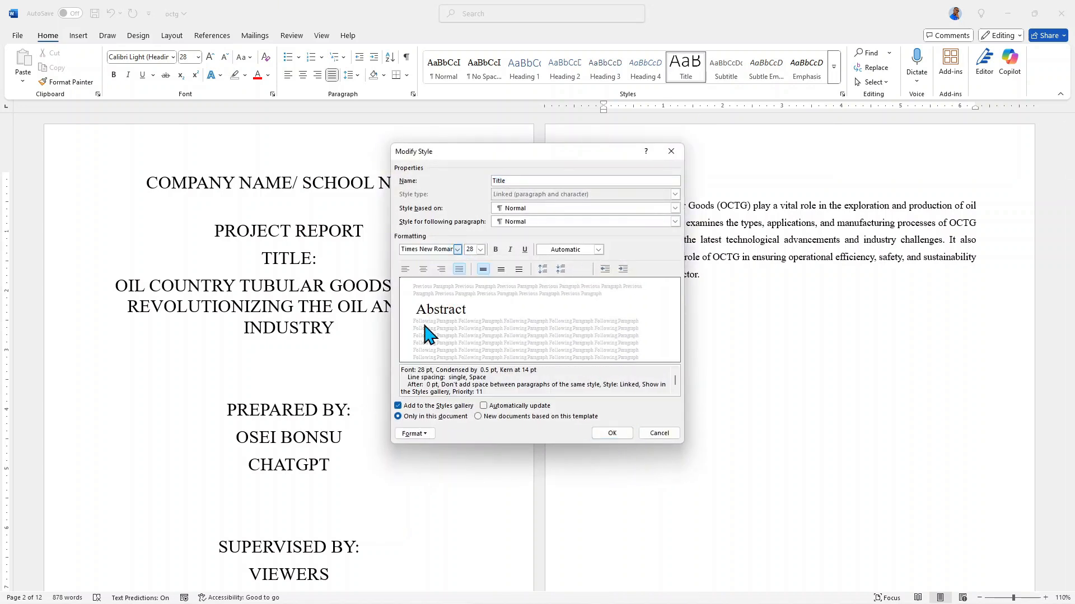
pyautogui.click(480, 251)
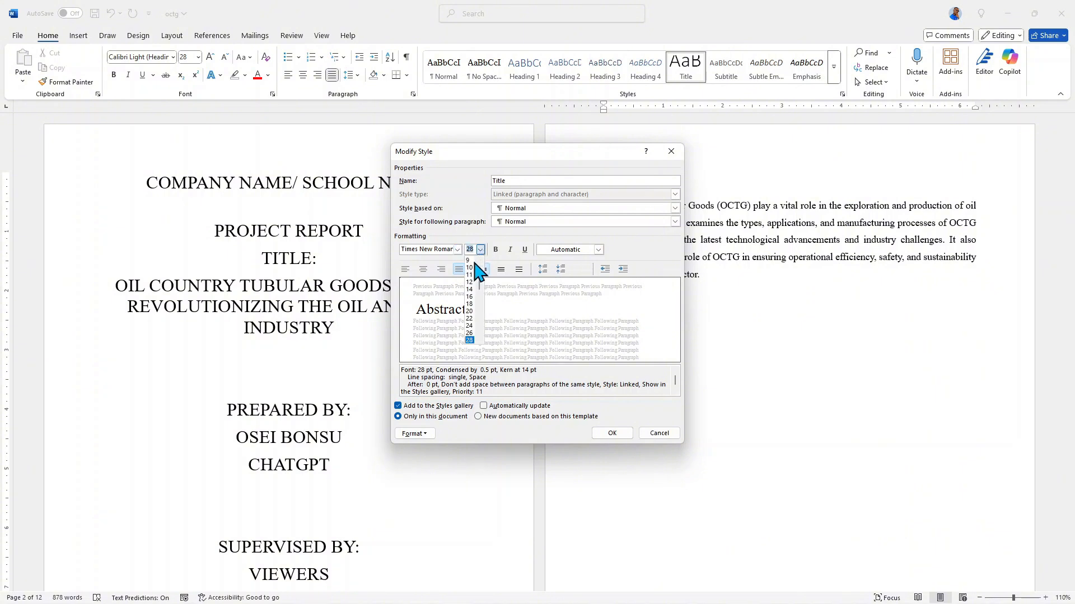
pyautogui.click(471, 289)
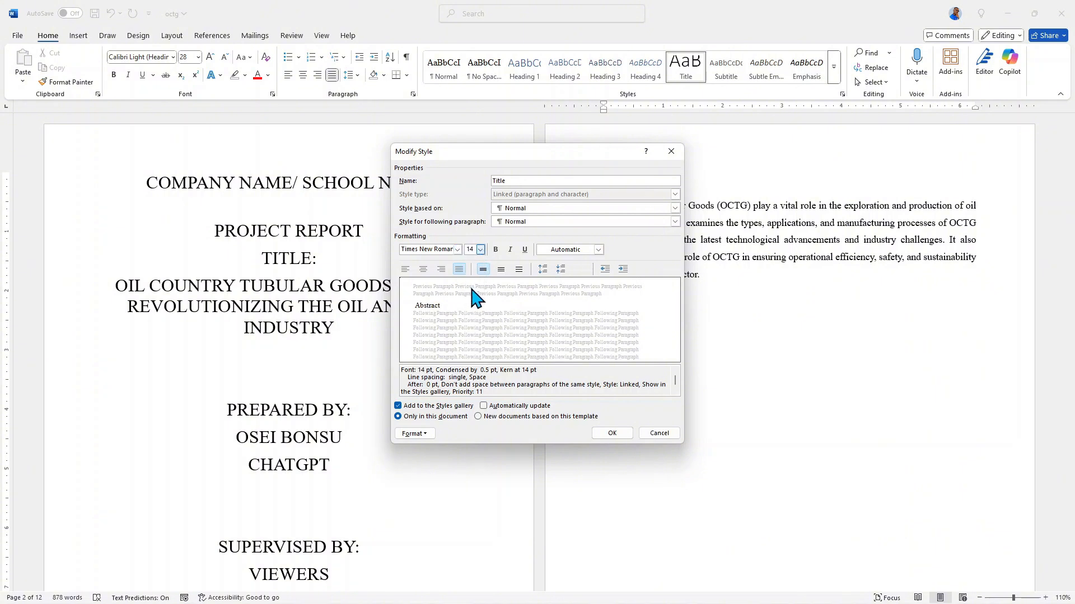
pyautogui.click(495, 249)
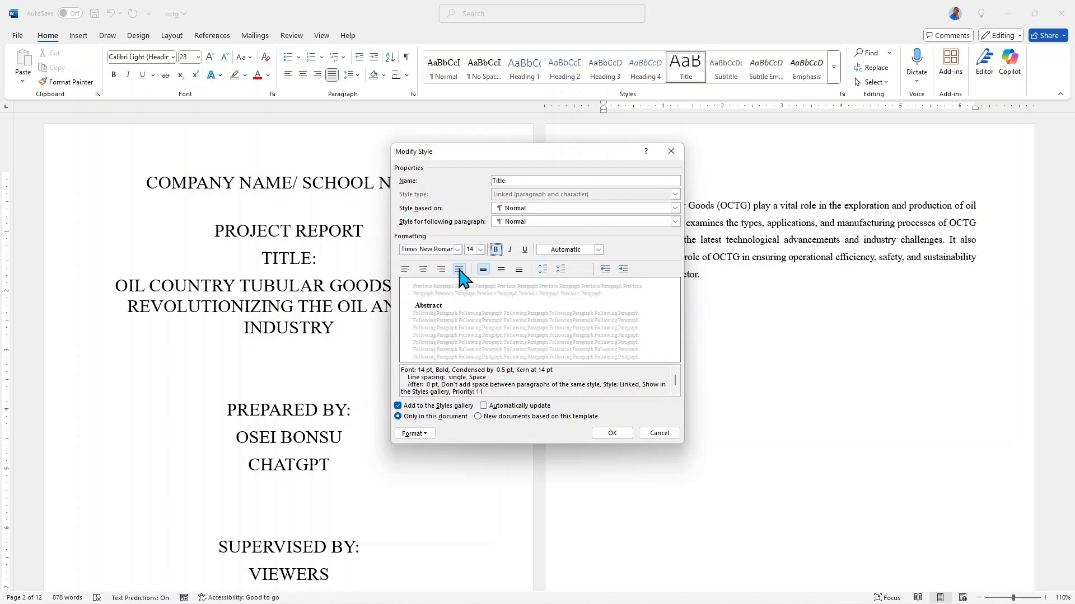
pyautogui.click(423, 269)
# Add all caps to the Title style, increase its paragraph spacing to 6 pt before and after, and apply the changes
pyautogui.click(427, 437)
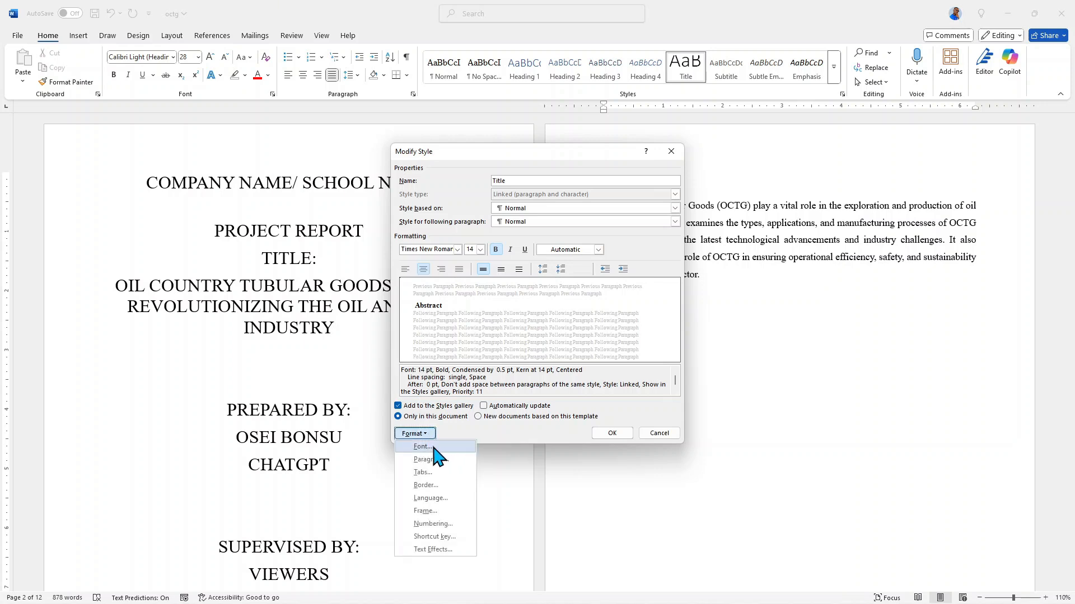
pyautogui.click(433, 448)
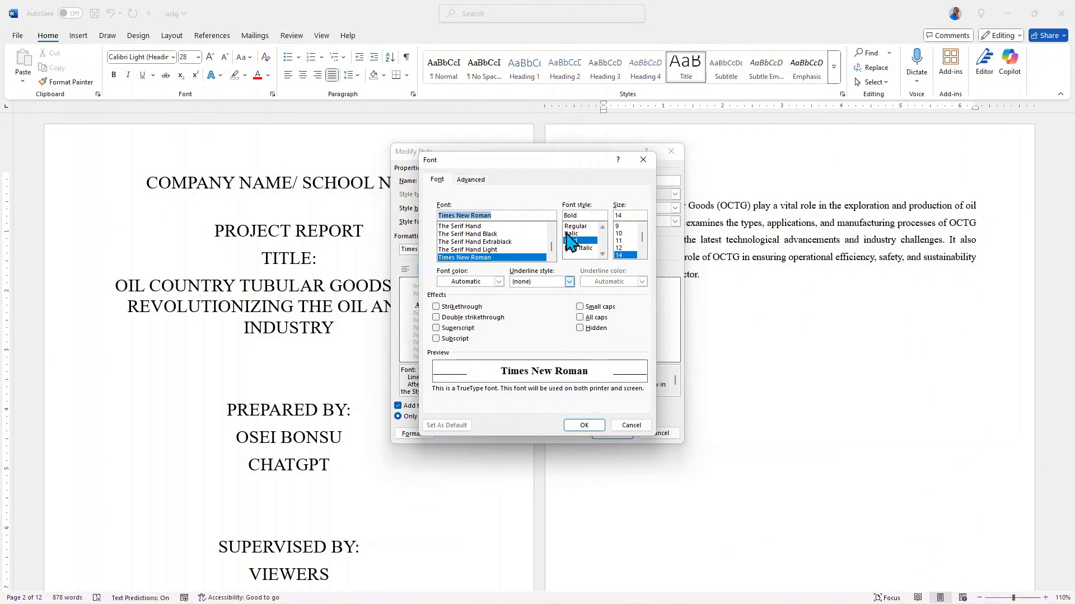
pyautogui.click(581, 318)
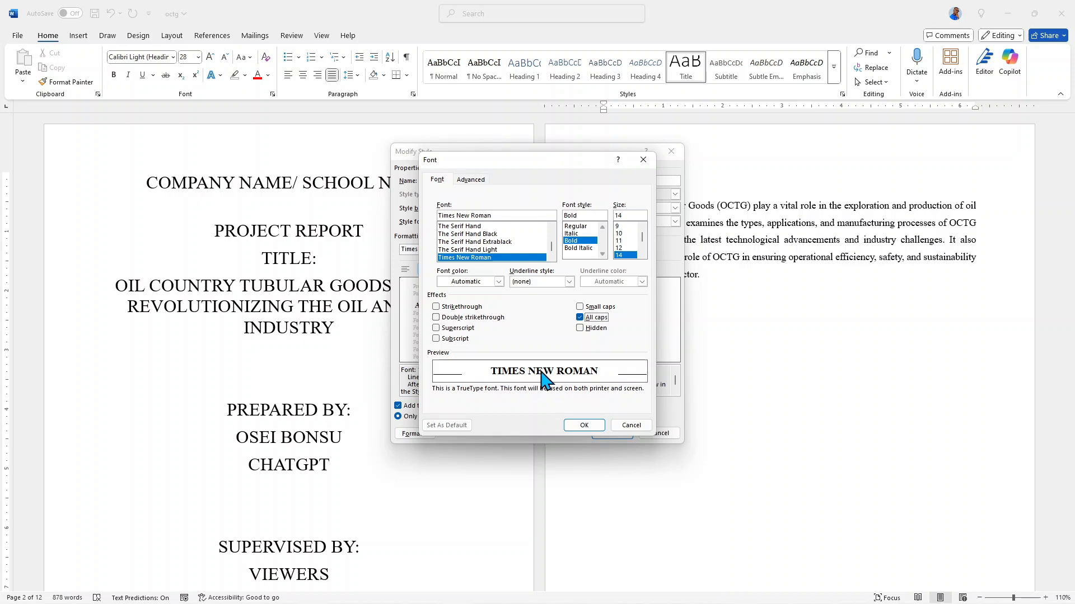
pyautogui.click(584, 425)
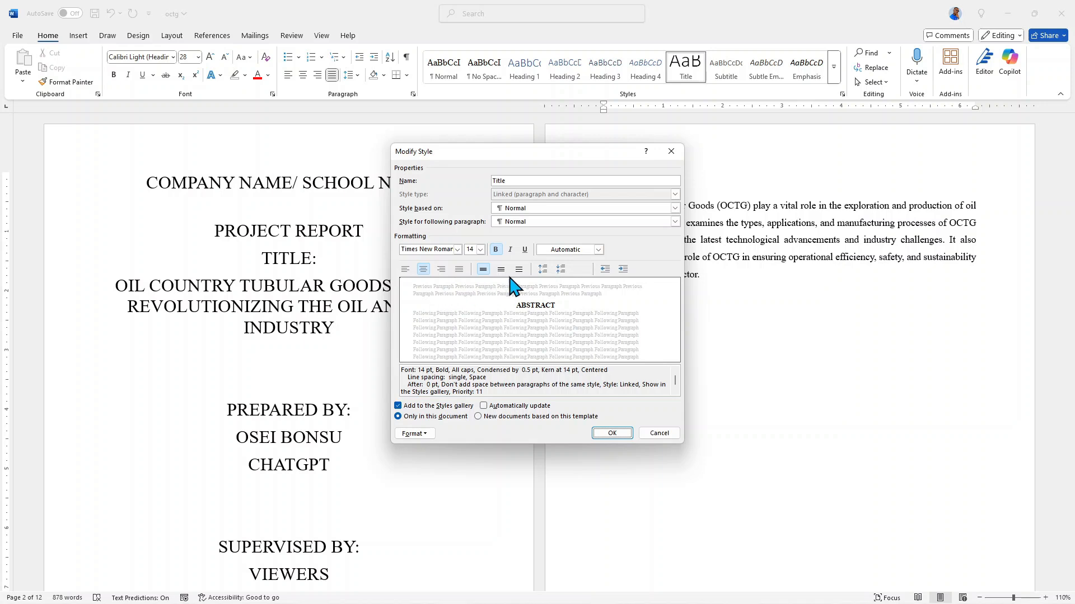
pyautogui.click(542, 269)
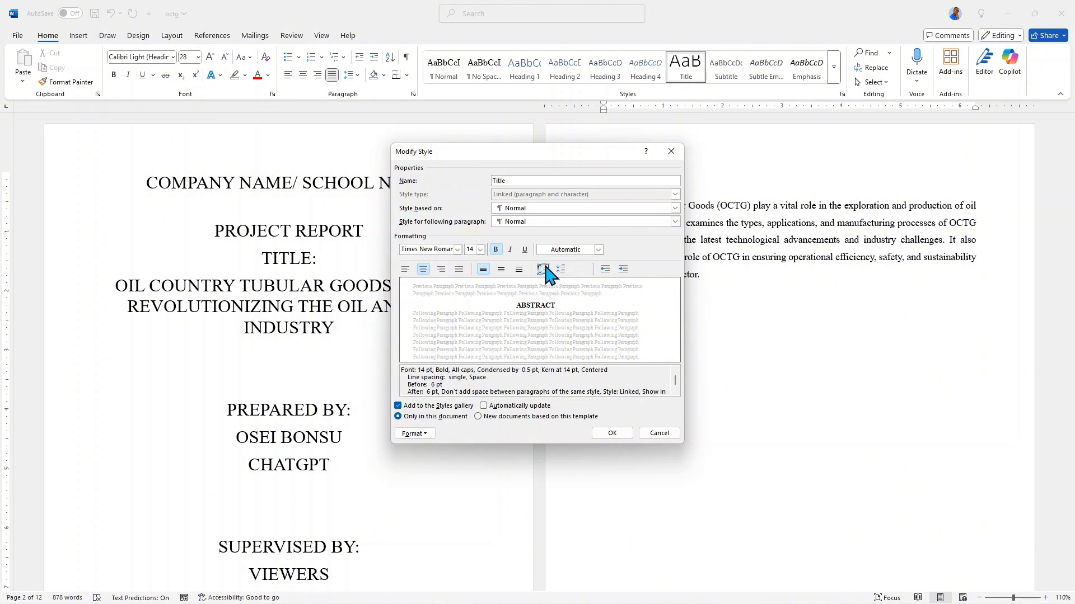
pyautogui.click(612, 433)
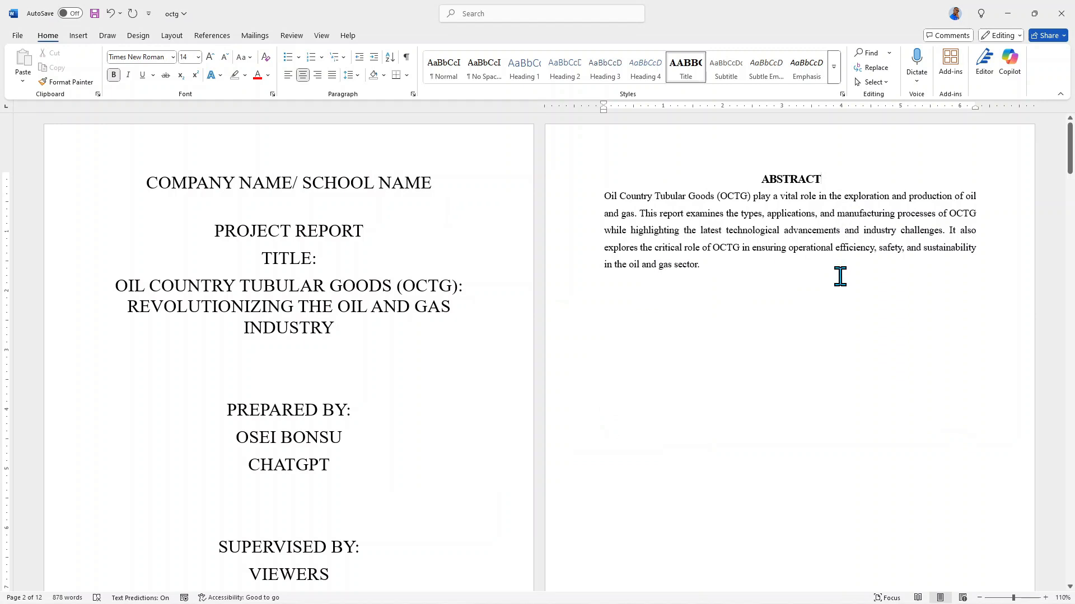
# Modify the Heading 1 style used by the Introduction heading to Times New Roman, 14 pt, bold and centred
pyautogui.scroll(-9, 825, 205)
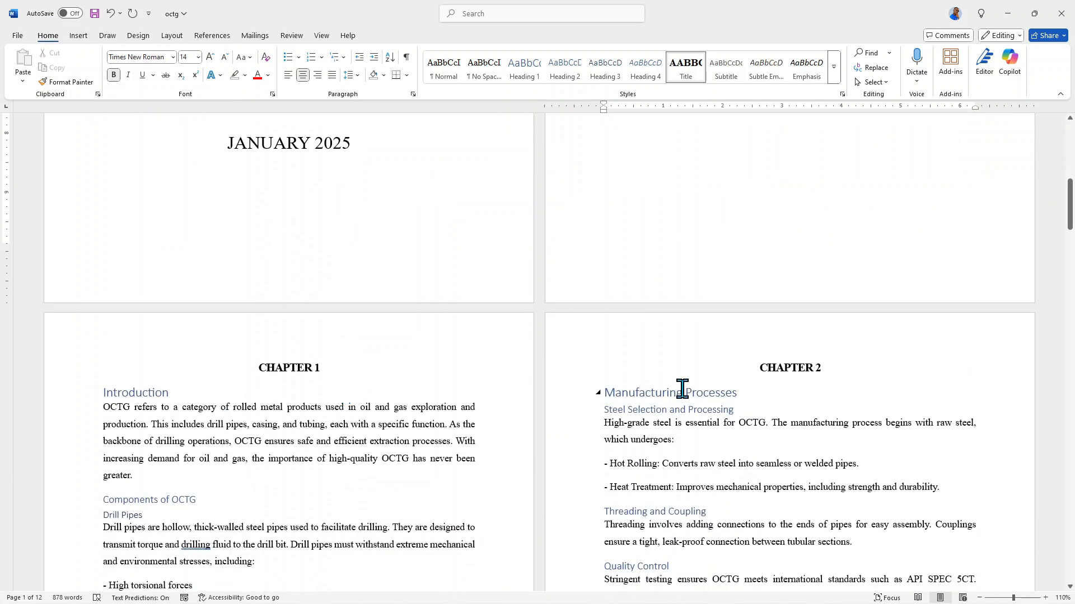
pyautogui.scroll(1, 670, 374)
pyautogui.scroll(-2, 21, 413)
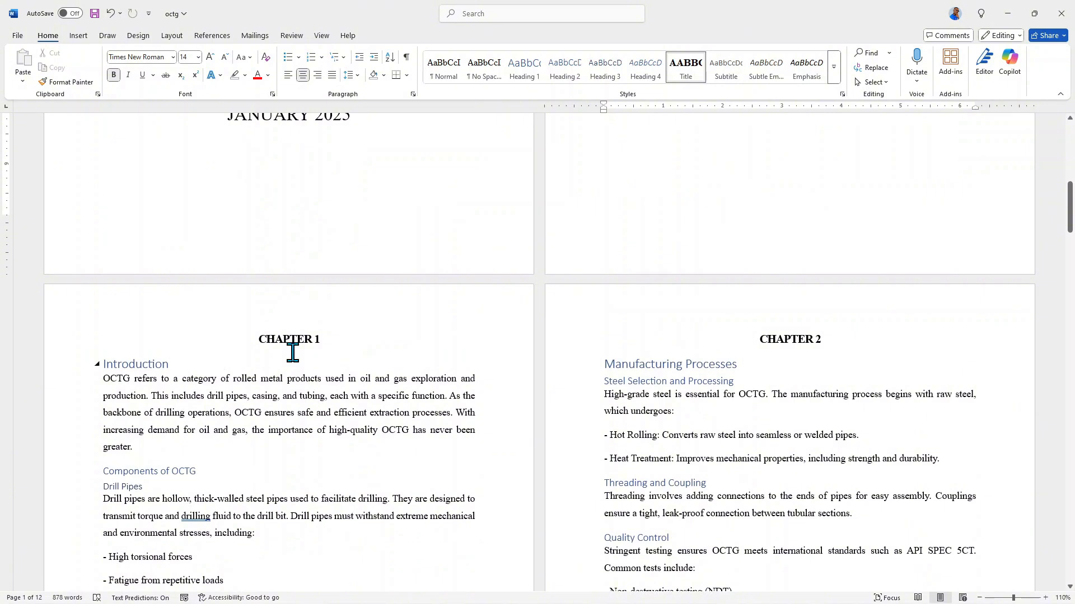
pyautogui.click(175, 365)
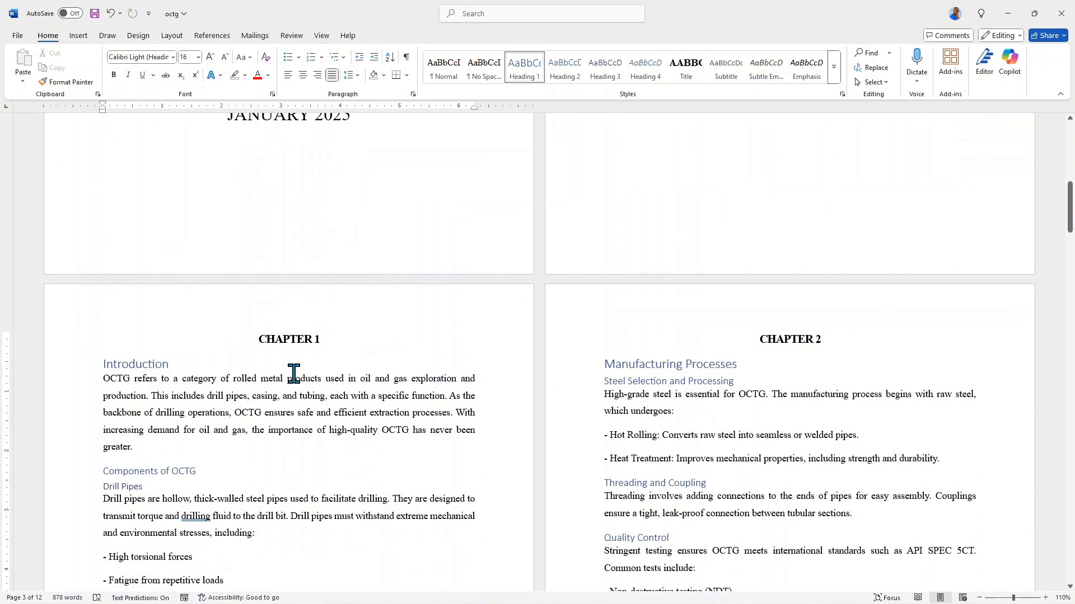
pyautogui.rightClick(526, 64)
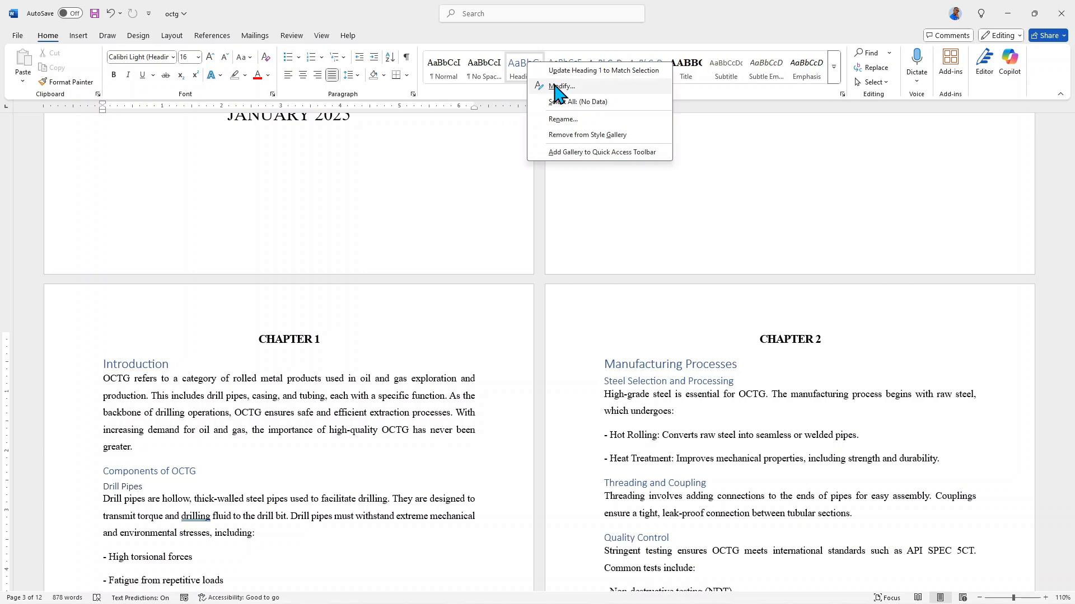
pyautogui.click(556, 87)
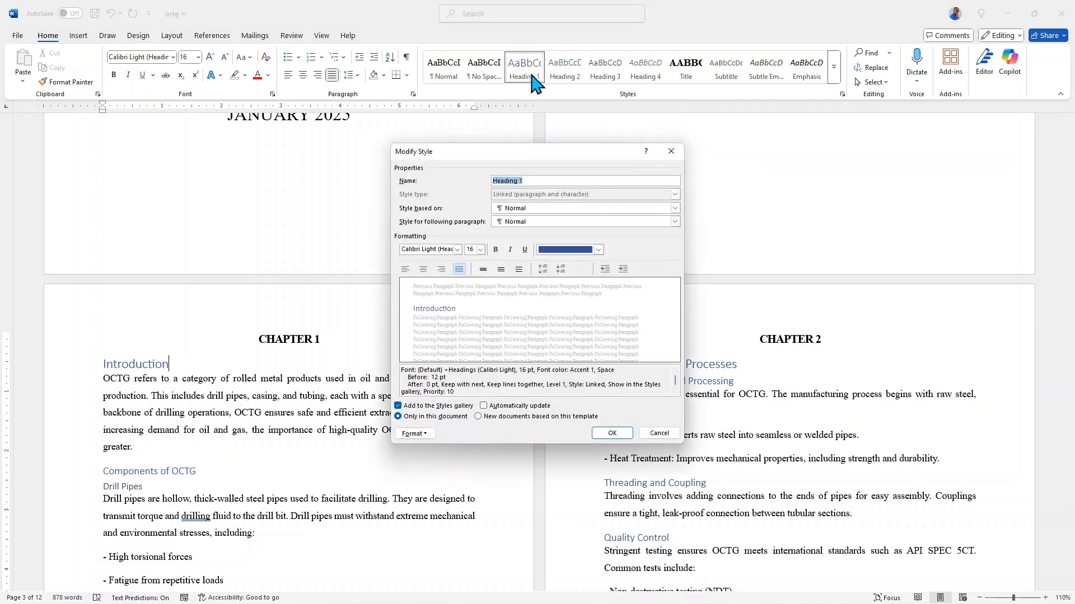
pyautogui.click(458, 249)
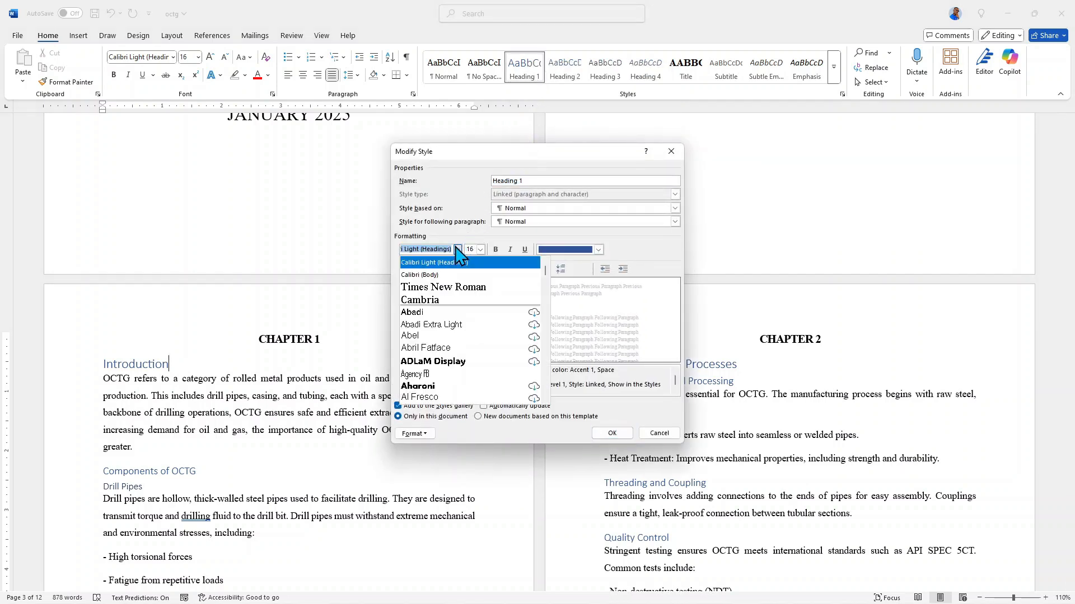
pyautogui.click(441, 287)
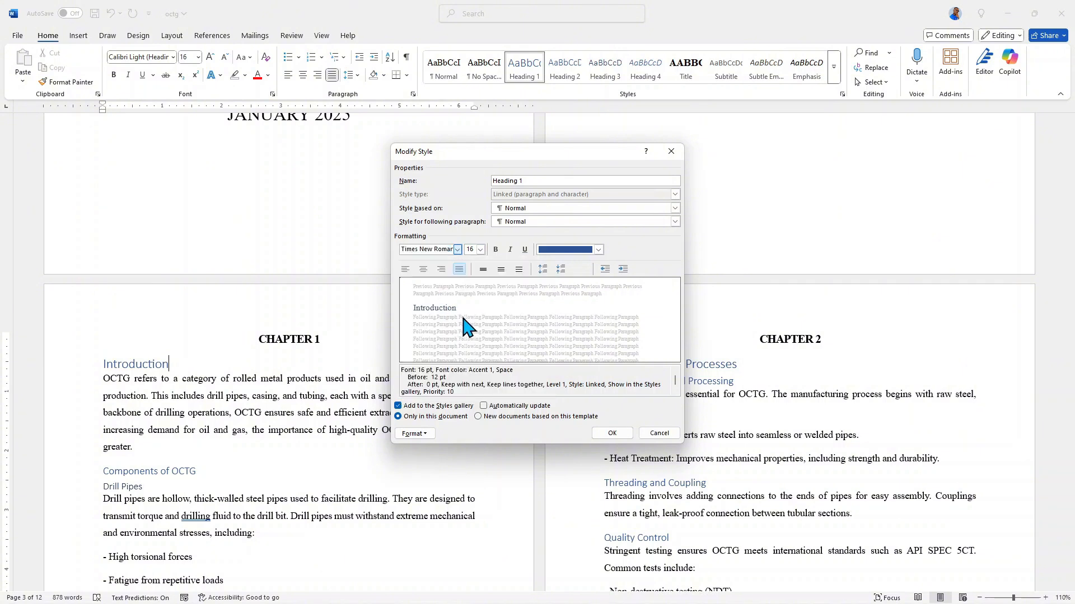
pyautogui.click(480, 249)
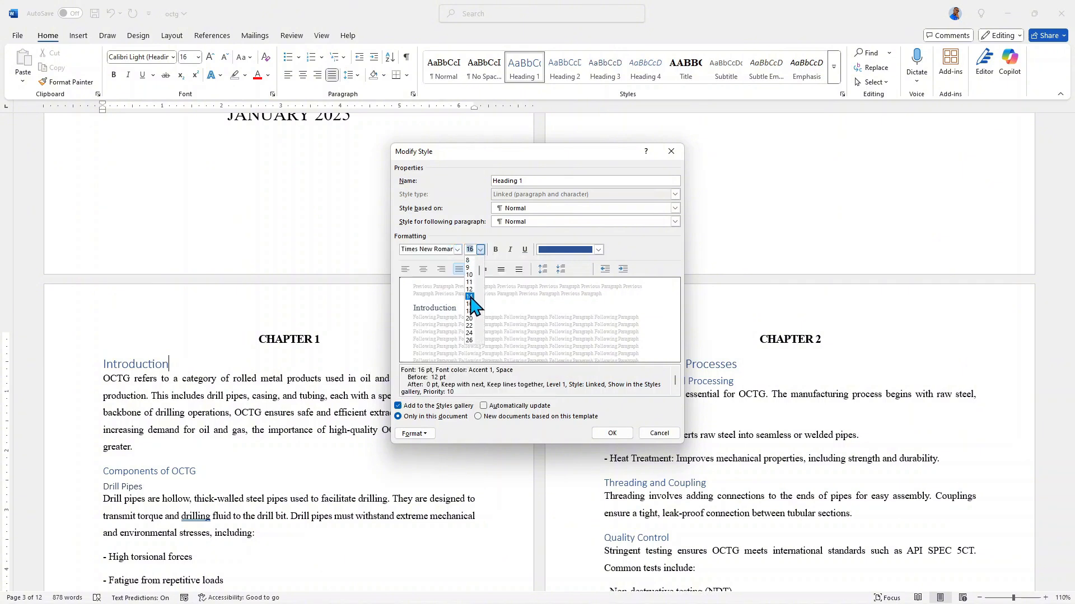
pyautogui.click(470, 296)
pyautogui.click(495, 250)
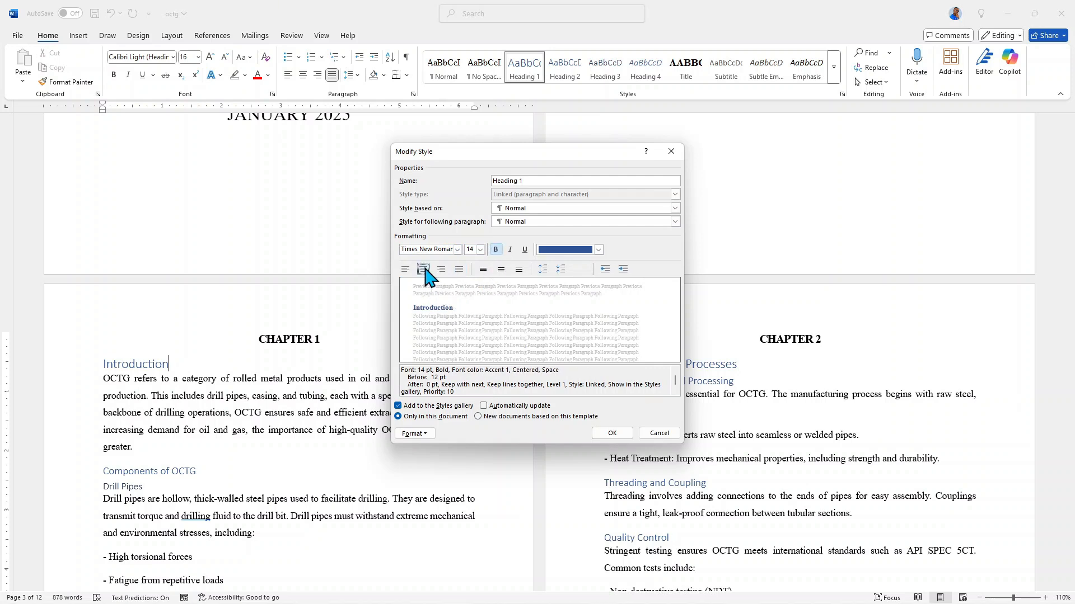
# Increase the Heading 1 style's spacing to 18 pt before and 6 pt after, add all caps, and apply the changes
pyautogui.click(541, 269)
pyautogui.click(422, 437)
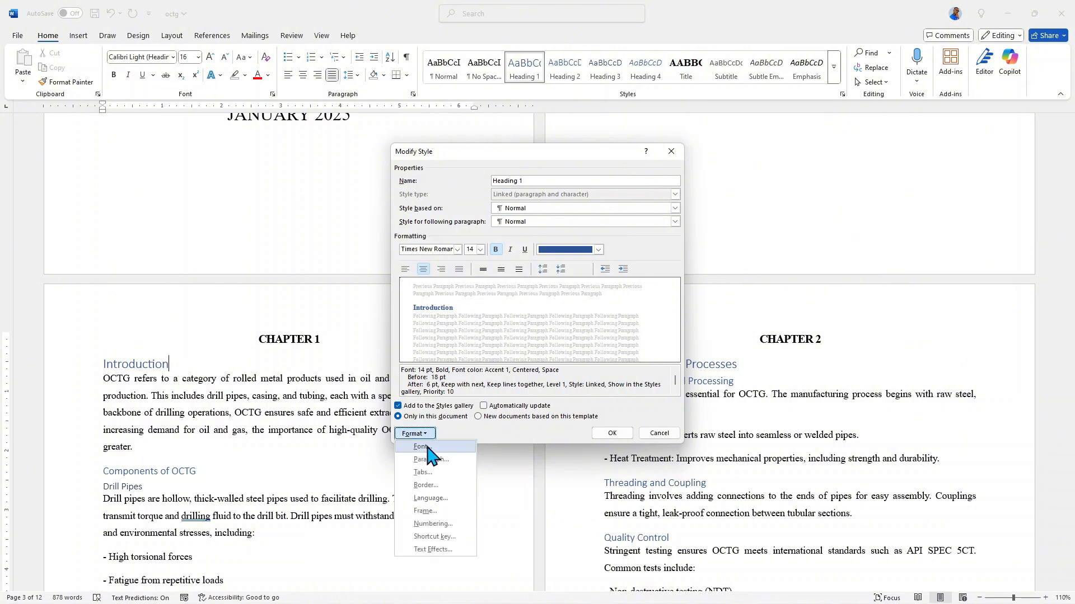
pyautogui.click(424, 446)
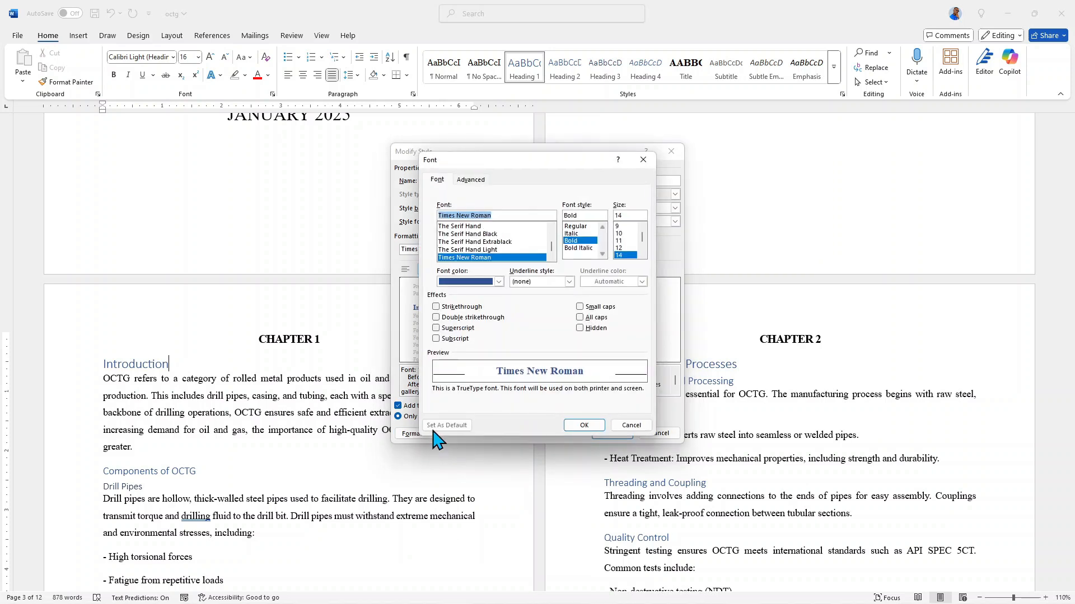
pyautogui.click(580, 318)
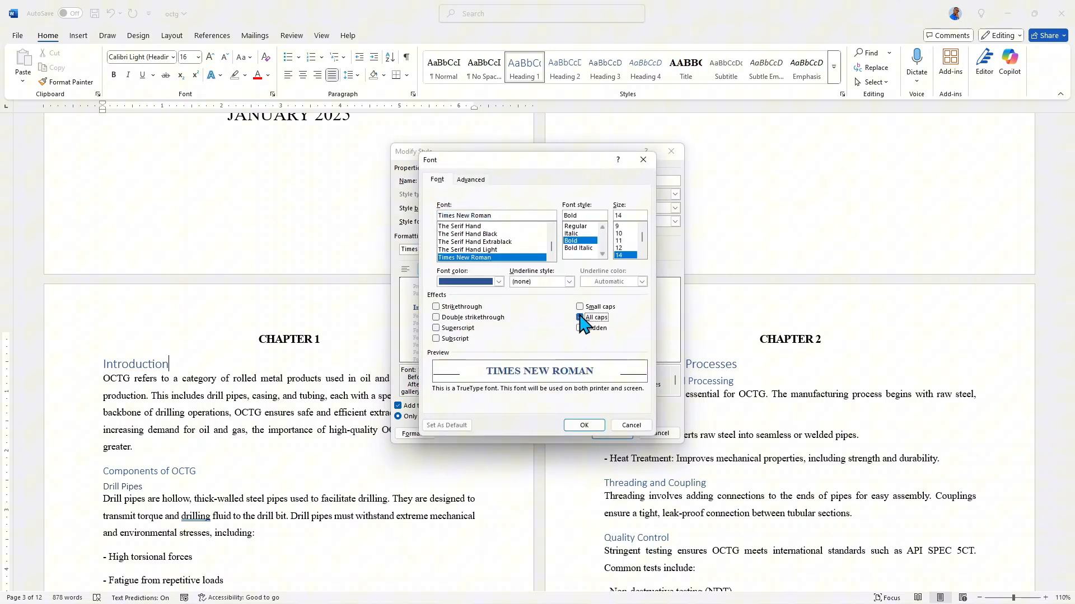
pyautogui.click(584, 426)
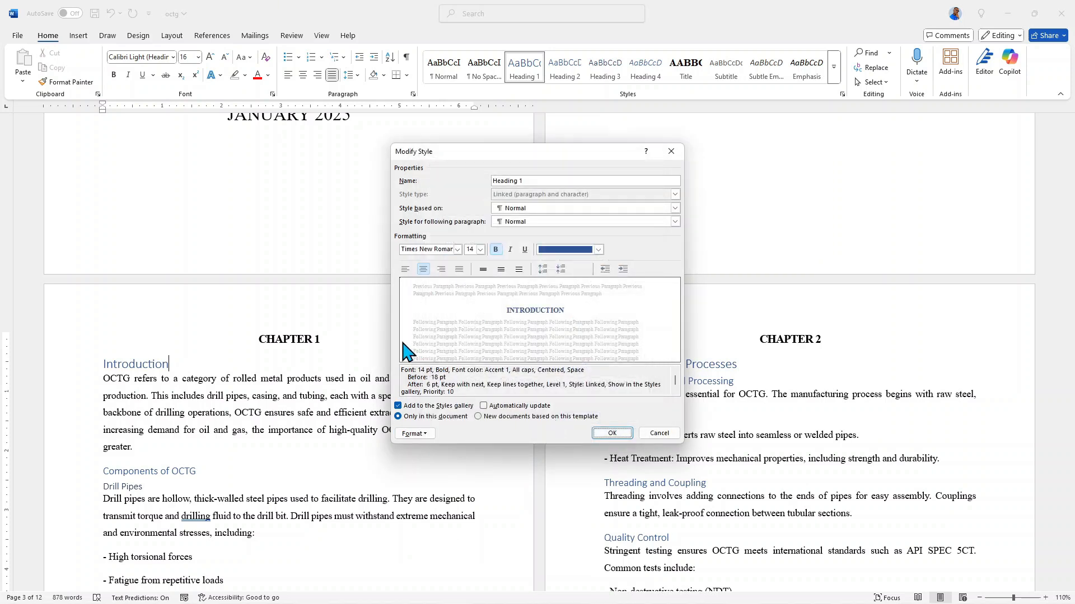
pyautogui.click(611, 433)
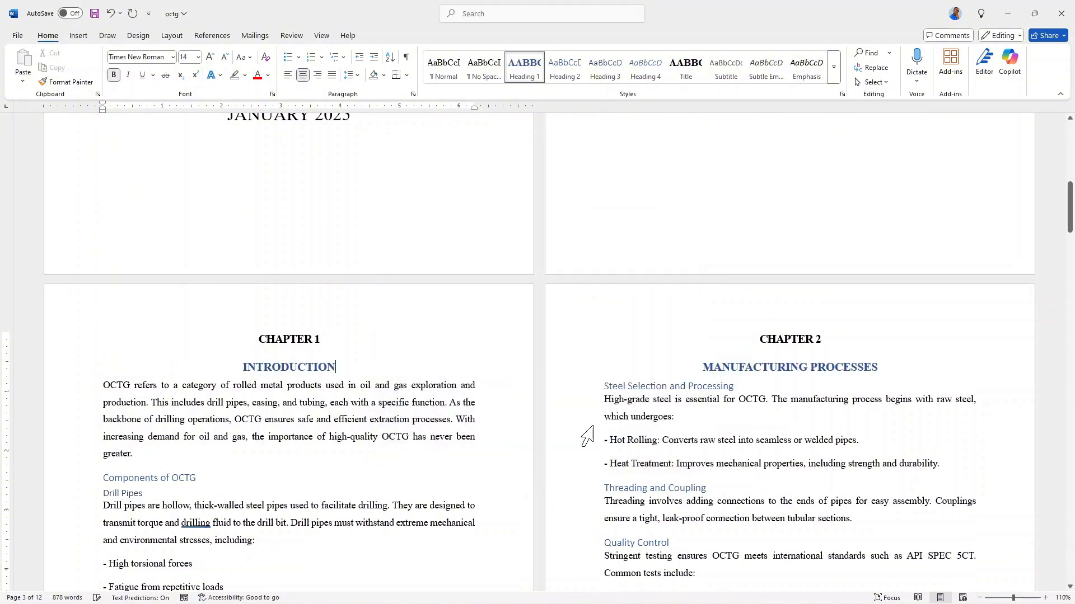
# Modify the Heading 2 style used by the Components of OCTG subheading to Times New Roman, 12 pt and bold
pyautogui.scroll(-6, 780, 372)
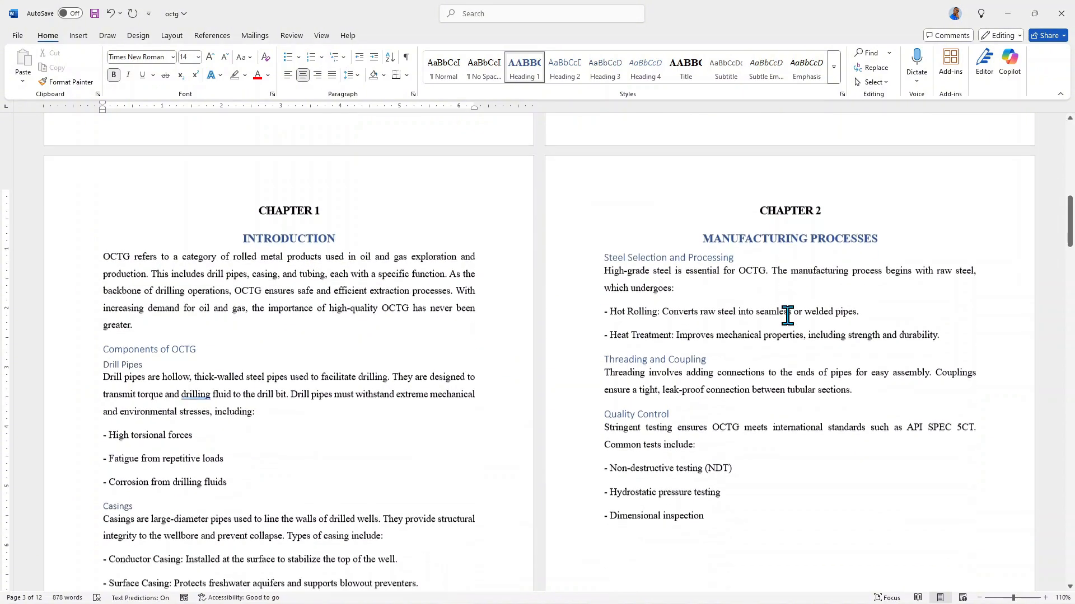
pyautogui.scroll(4, 787, 314)
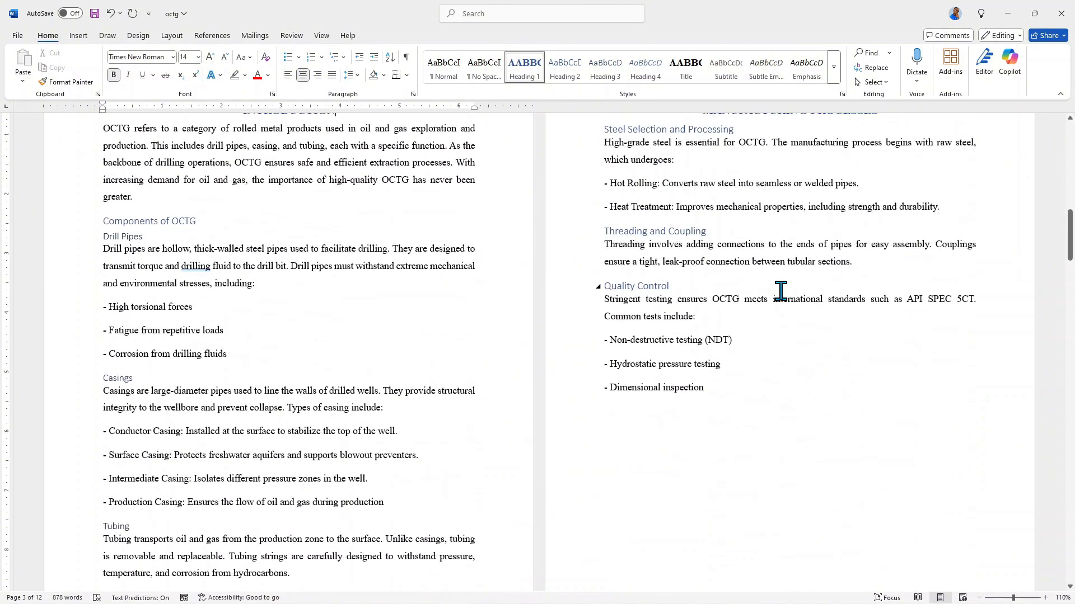
pyautogui.scroll(2, 749, 280)
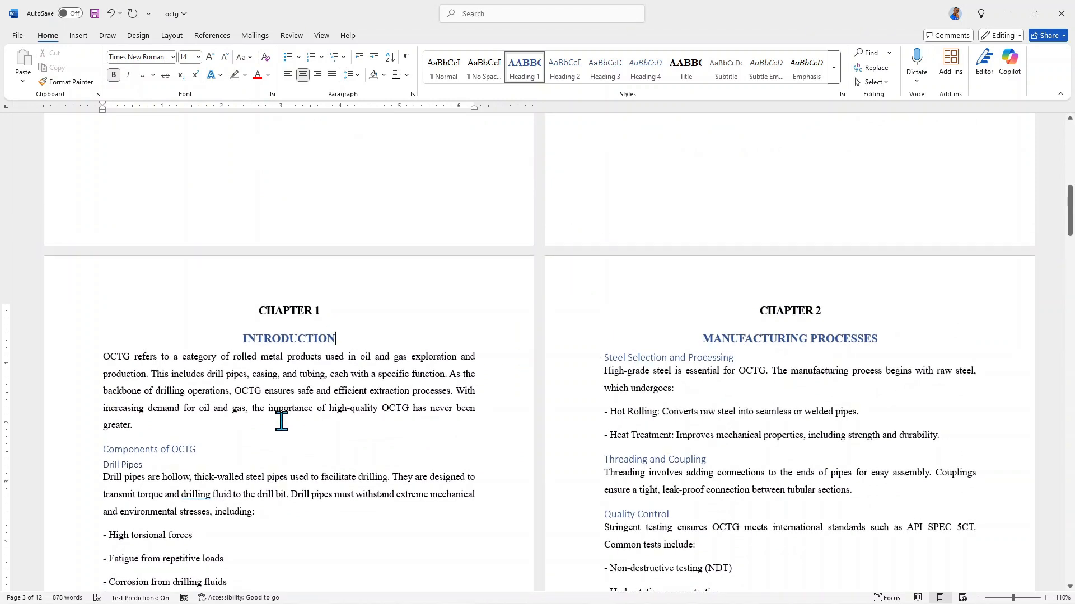
pyautogui.scroll(-1, 235, 397)
pyautogui.click(203, 390)
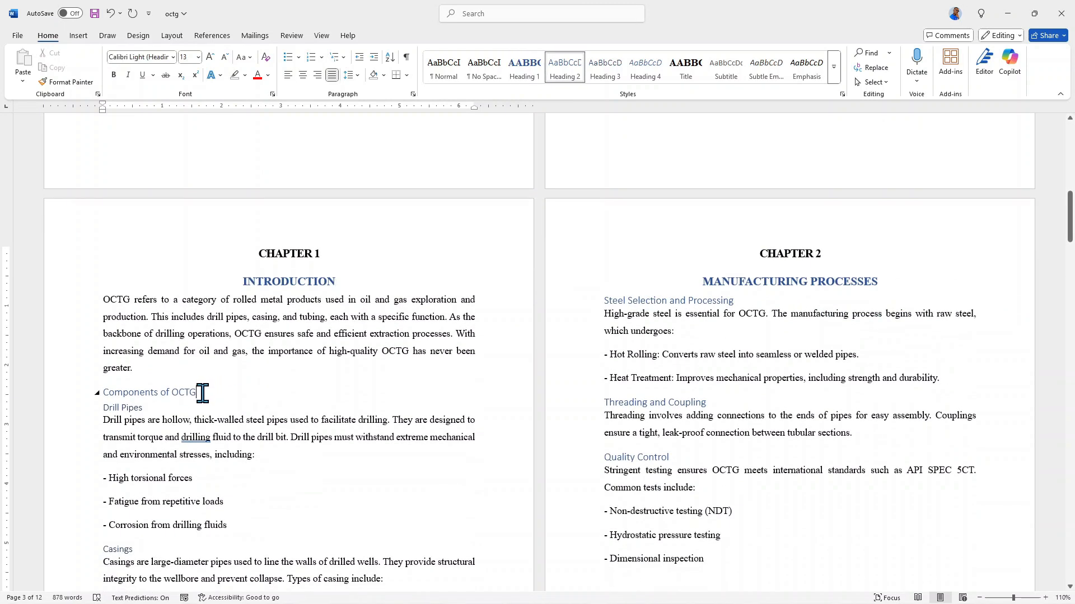
pyautogui.rightClick(565, 70)
pyautogui.click(600, 91)
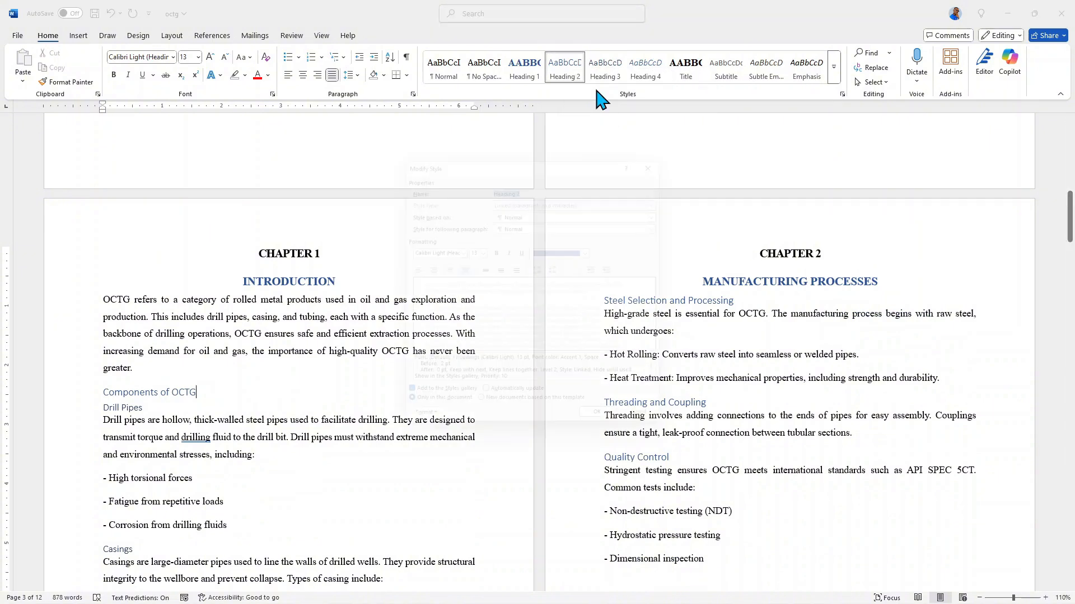
pyautogui.click(457, 250)
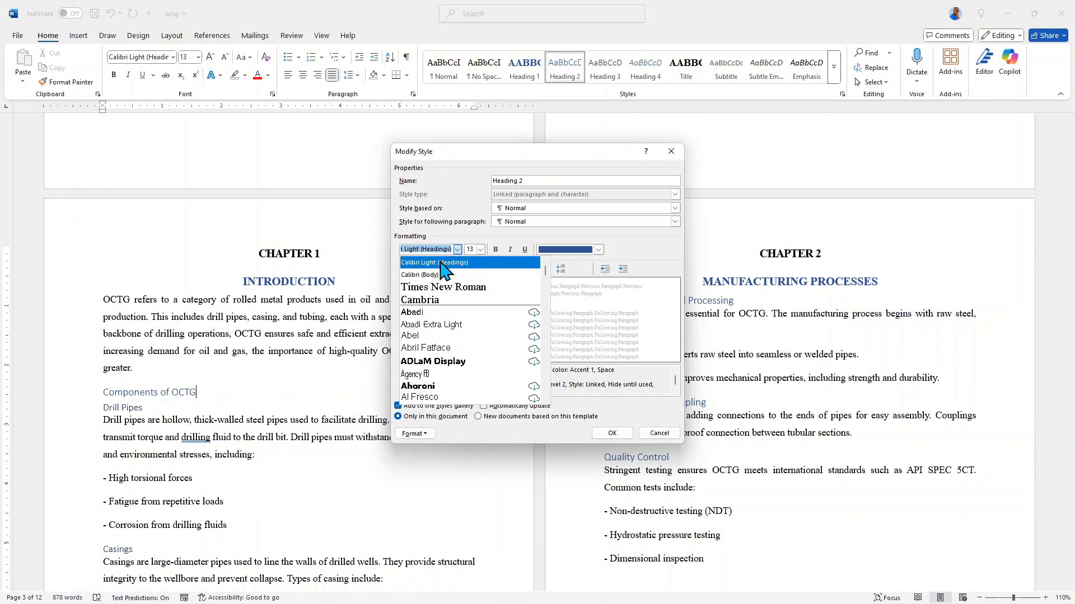
pyautogui.click(451, 286)
pyautogui.click(481, 249)
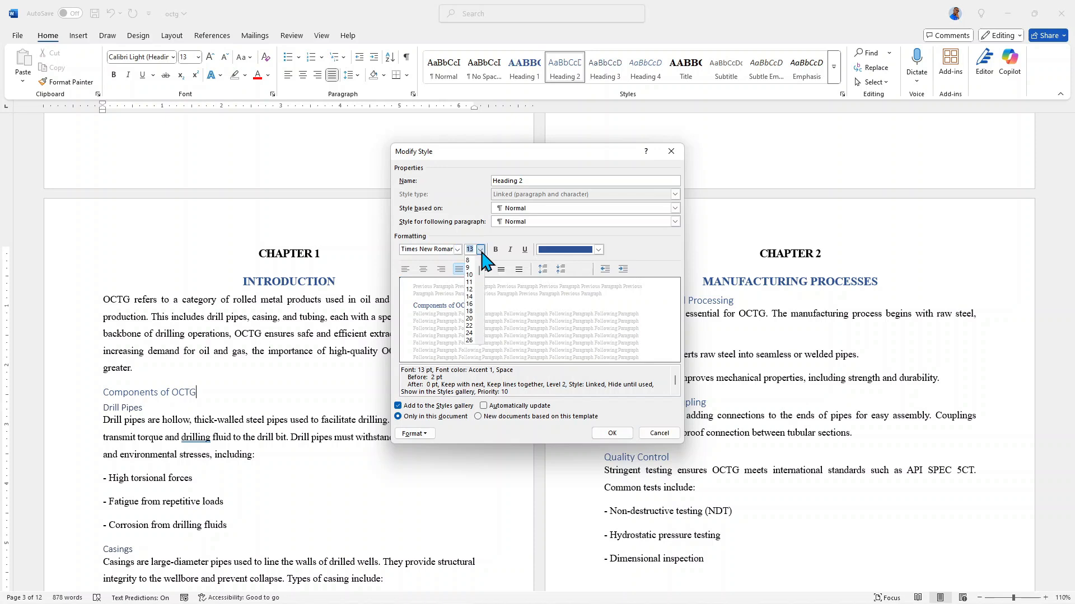
pyautogui.click(475, 299)
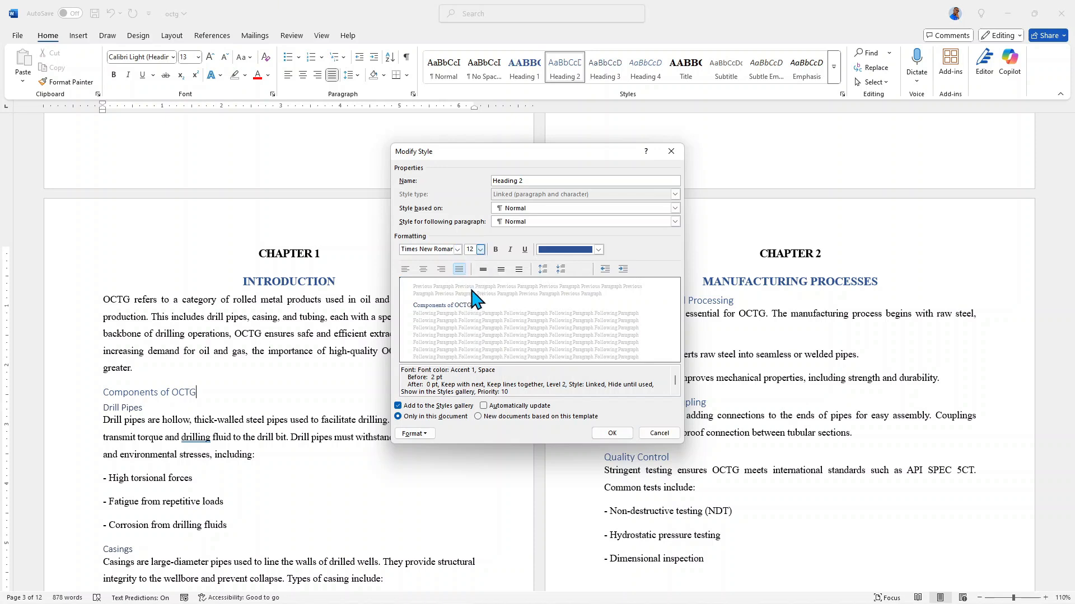
pyautogui.click(496, 250)
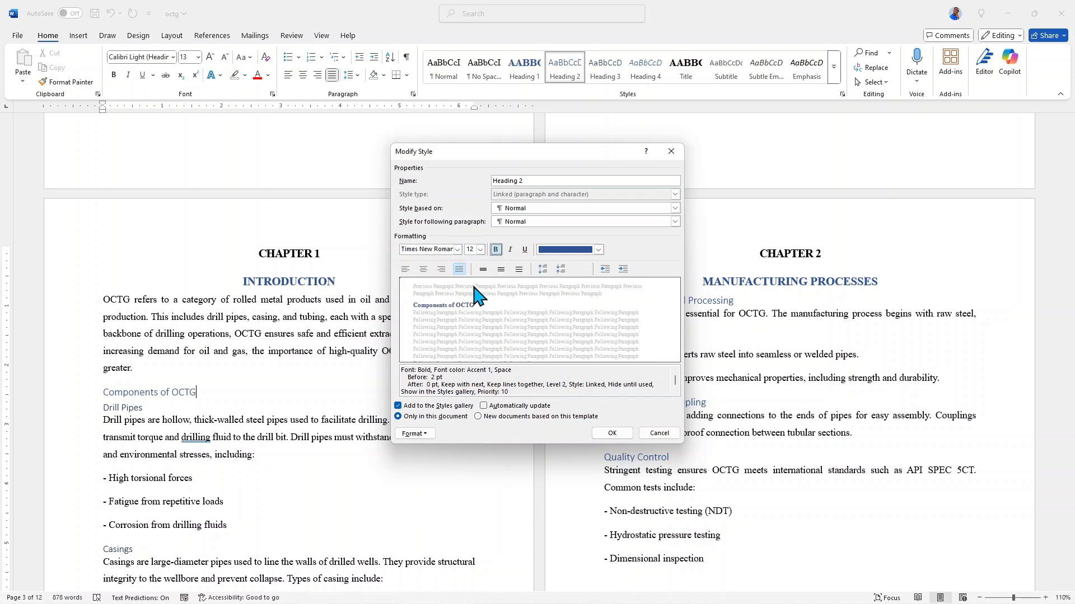
# Add the all caps effect to the Heading 2 style and apply the modified style to the document's subheadings
pyautogui.click(414, 434)
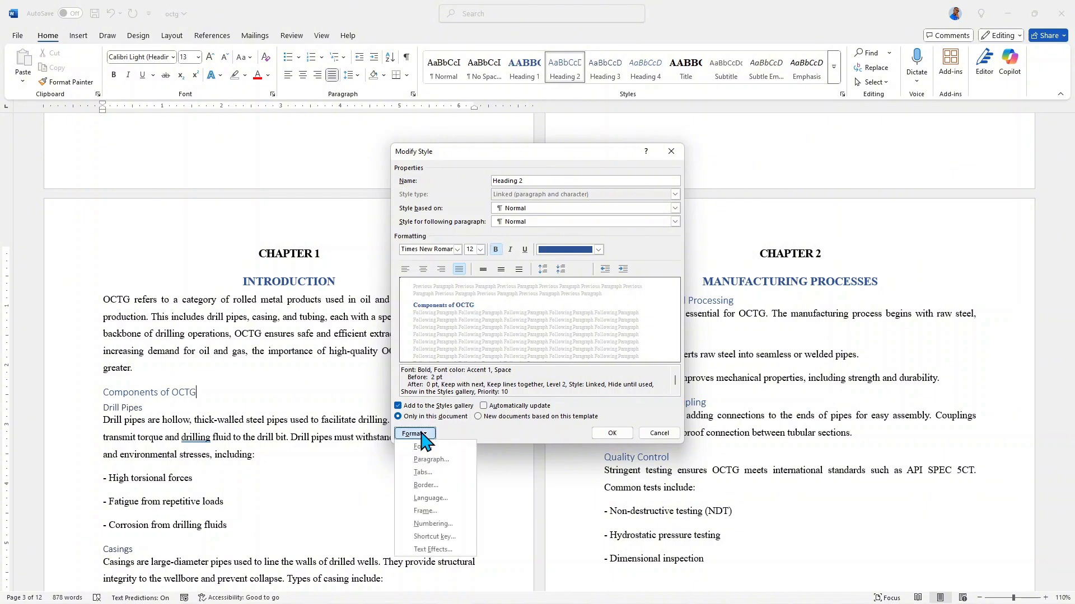
pyautogui.click(440, 451)
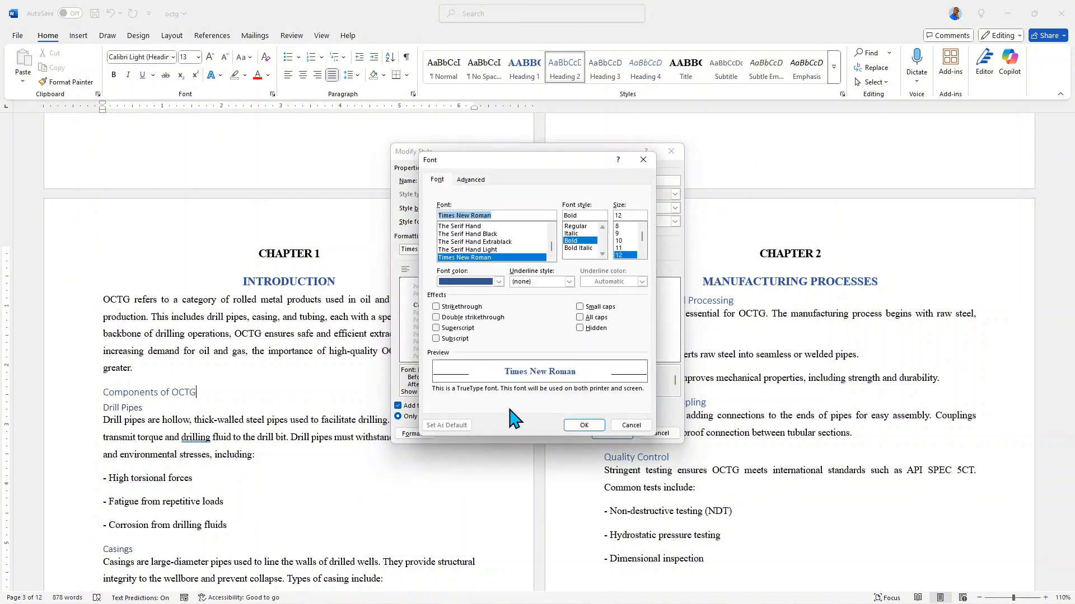
pyautogui.click(581, 318)
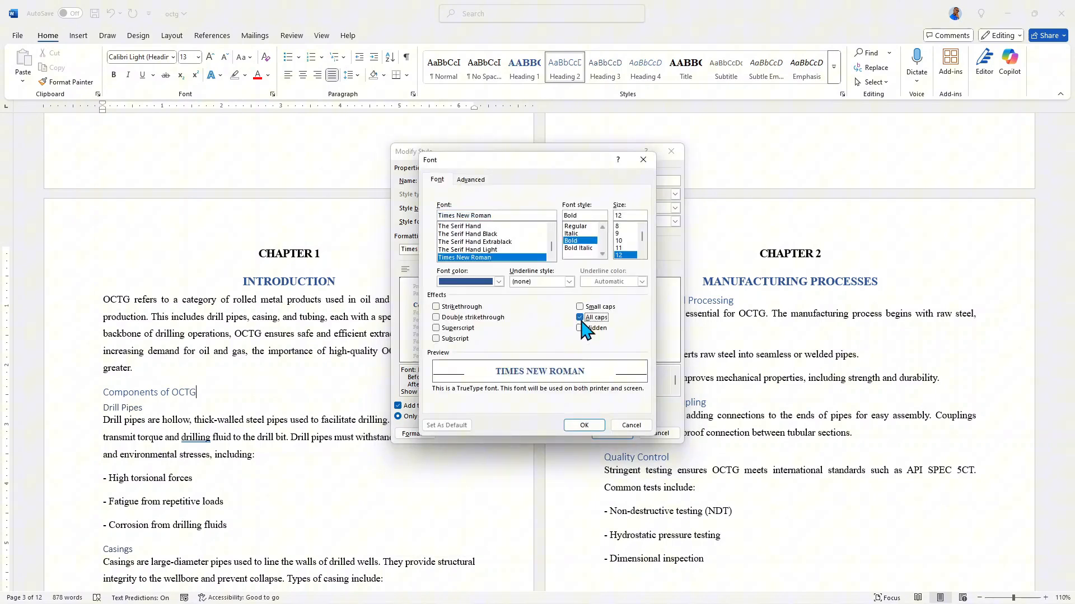
pyautogui.click(582, 425)
pyautogui.click(616, 432)
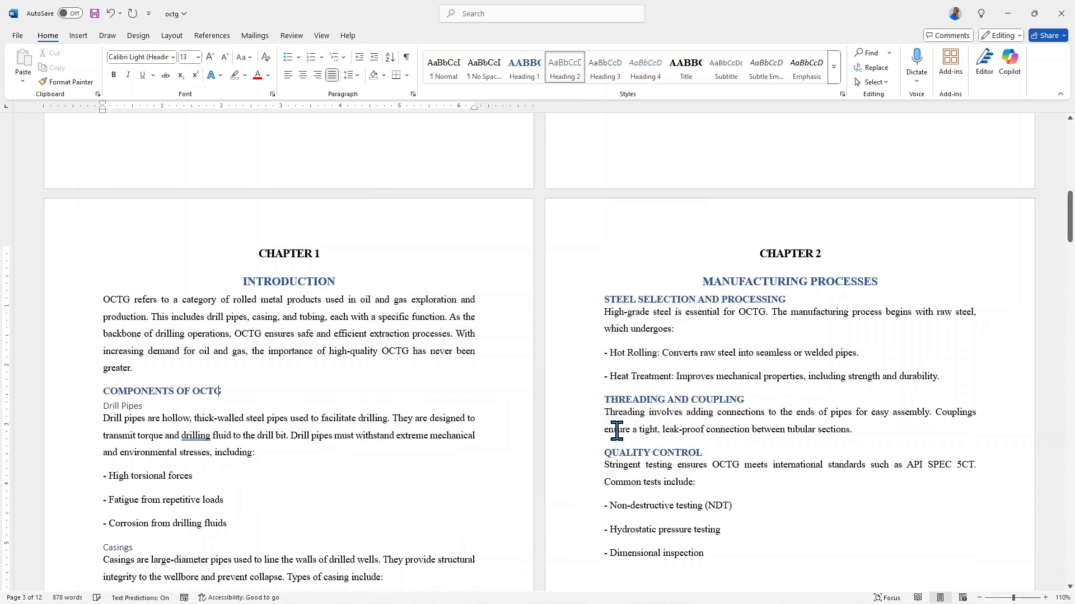
pyautogui.scroll(-6, 703, 347)
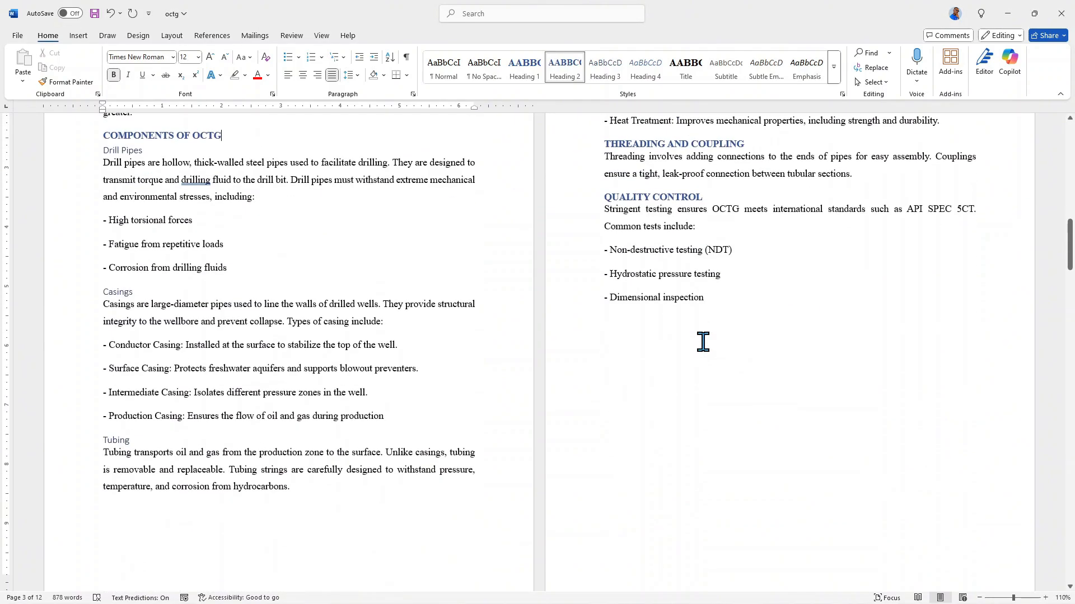
pyautogui.scroll(5, 703, 342)
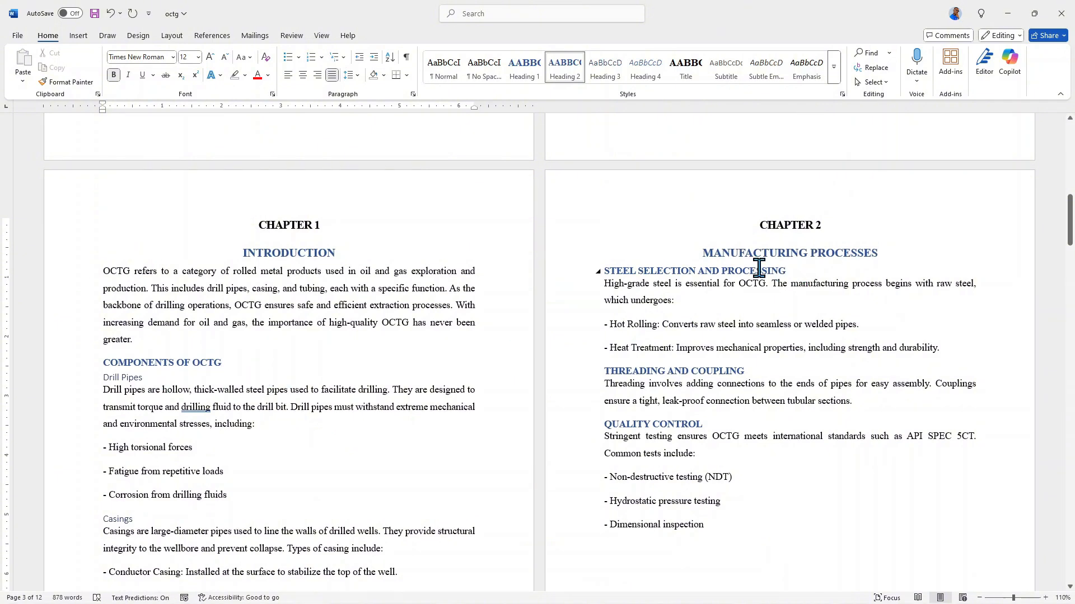
# Modify the Heading 2 style to increase its paragraph spacing and apply the change
pyautogui.rightClick(565, 71)
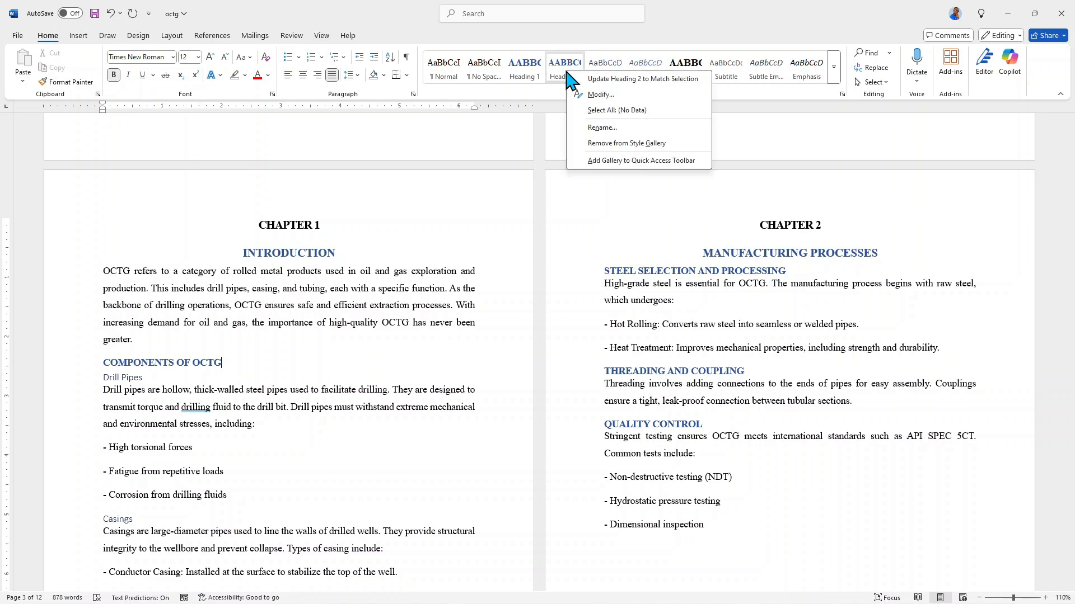
pyautogui.click(610, 97)
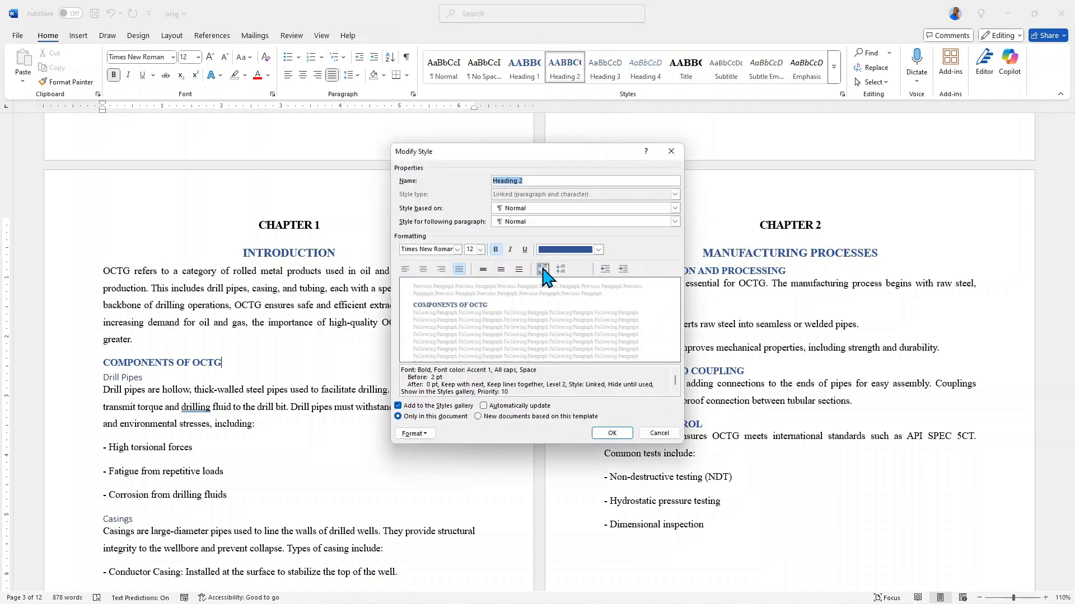
pyautogui.click(612, 433)
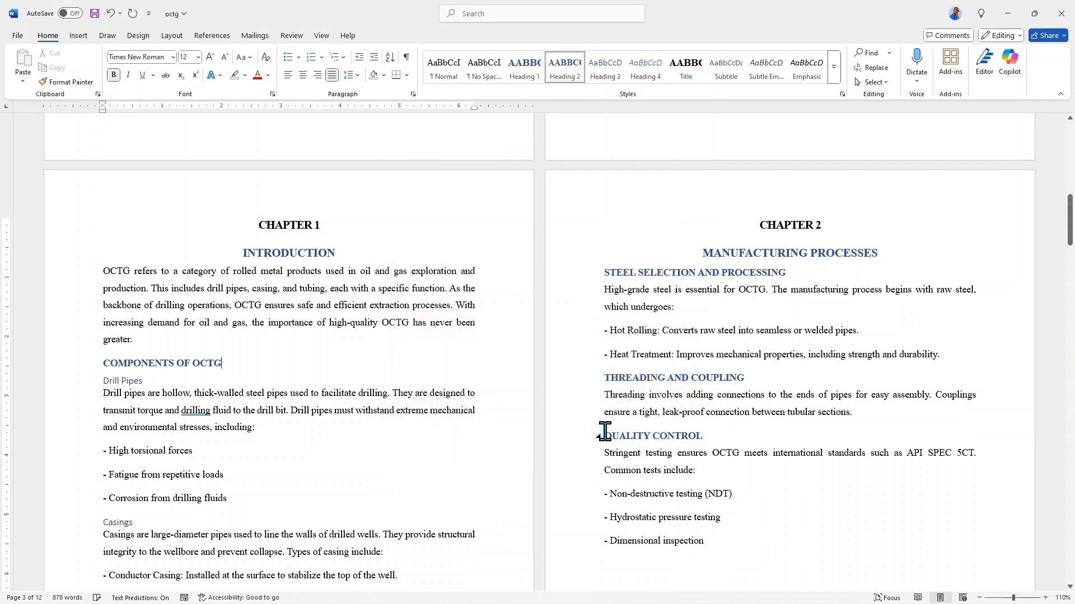
# Modify the Heading 3 style used by the Drill Pipes subheading to Times New Roman, bold, with increased paragraph spacing
pyautogui.scroll(-1, 300, 357)
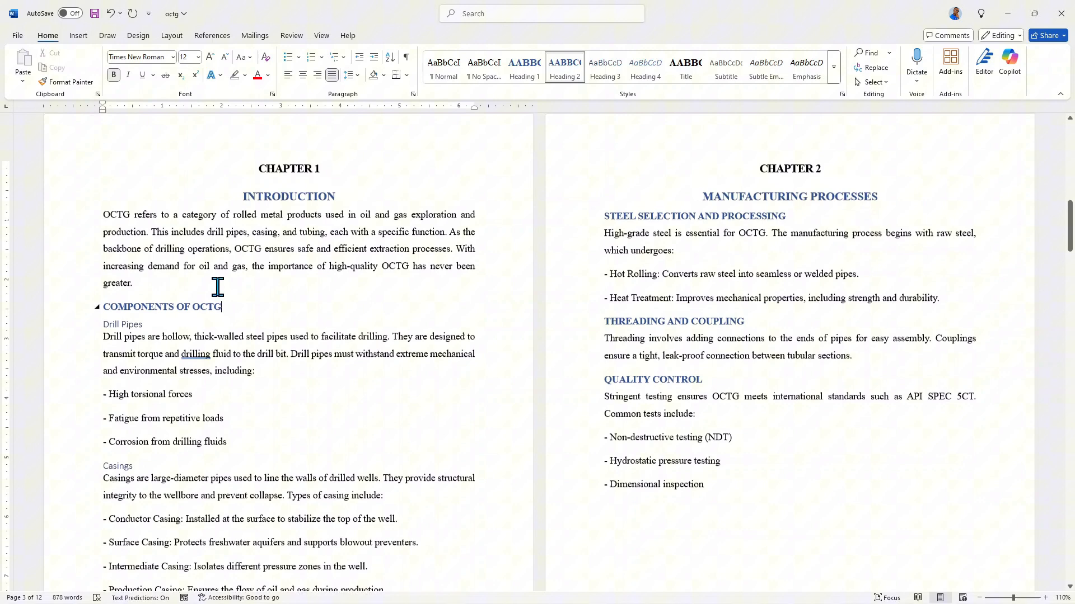
pyautogui.click(159, 325)
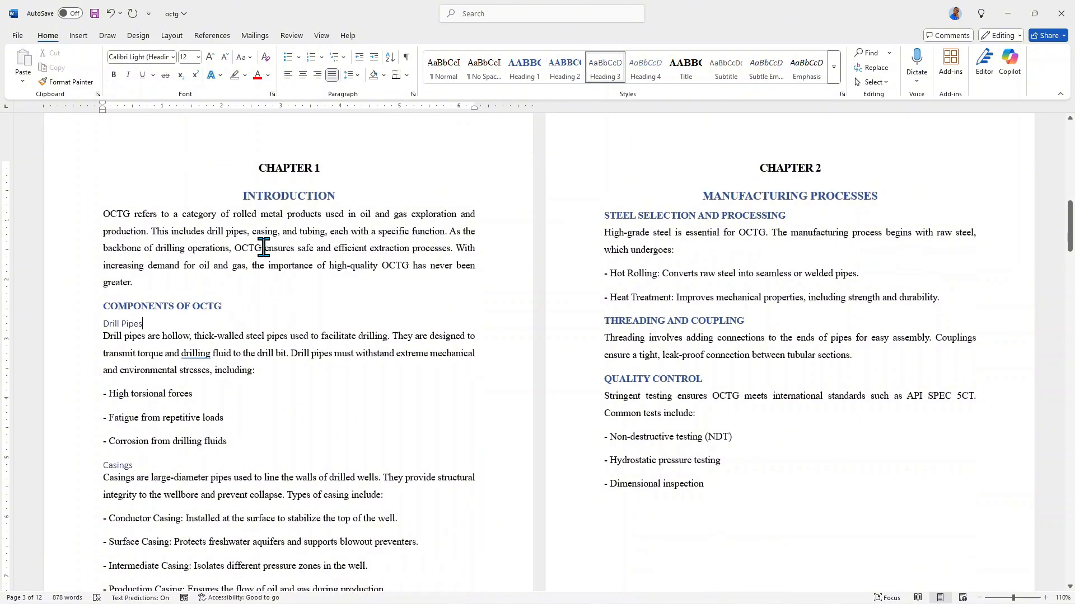
pyautogui.rightClick(610, 69)
pyautogui.click(651, 96)
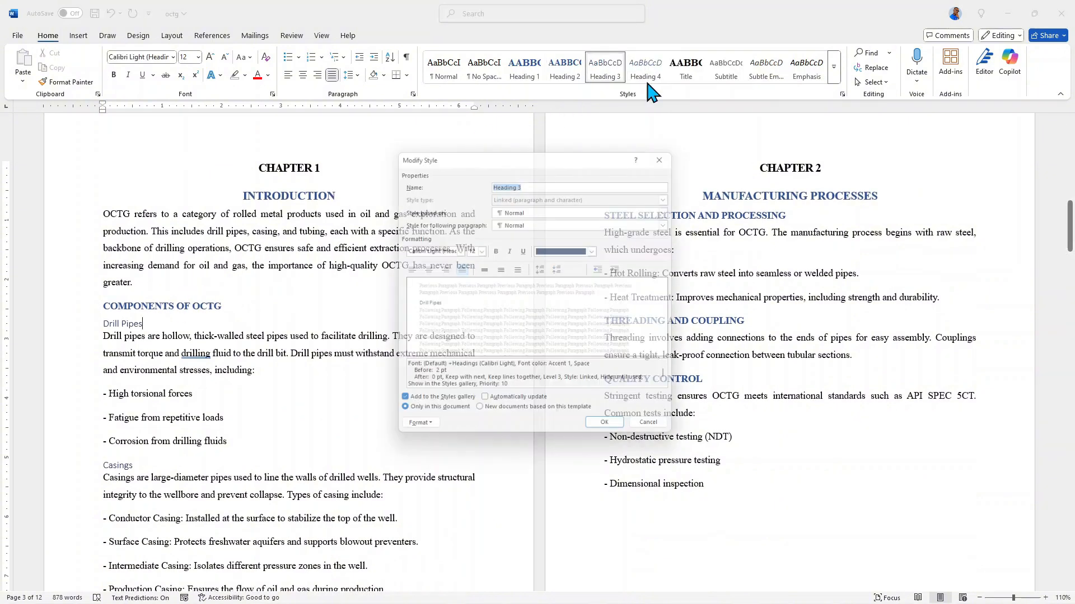
pyautogui.click(457, 249)
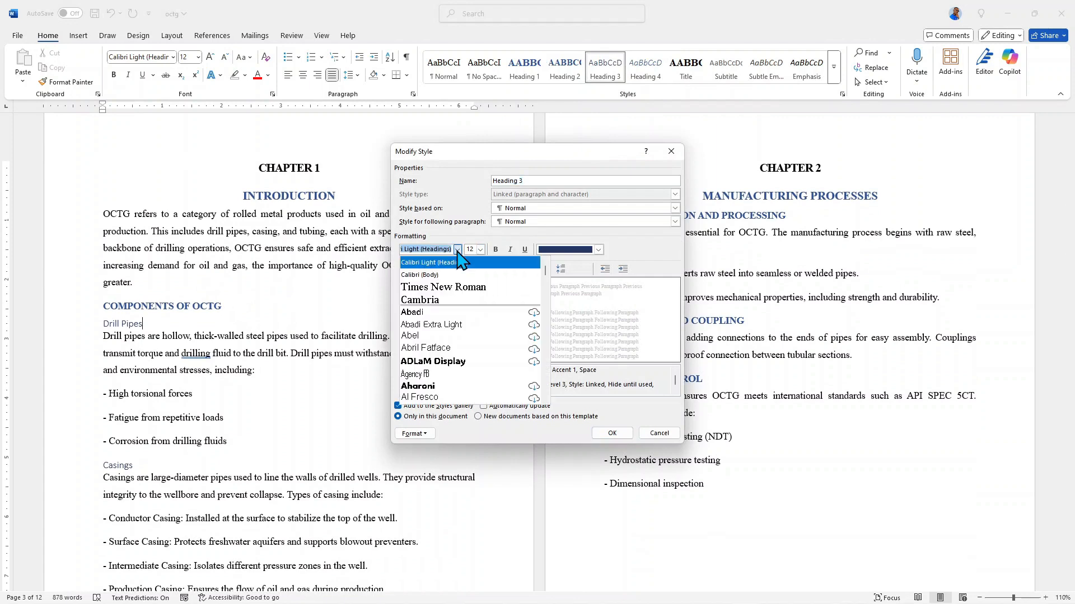
pyautogui.click(460, 288)
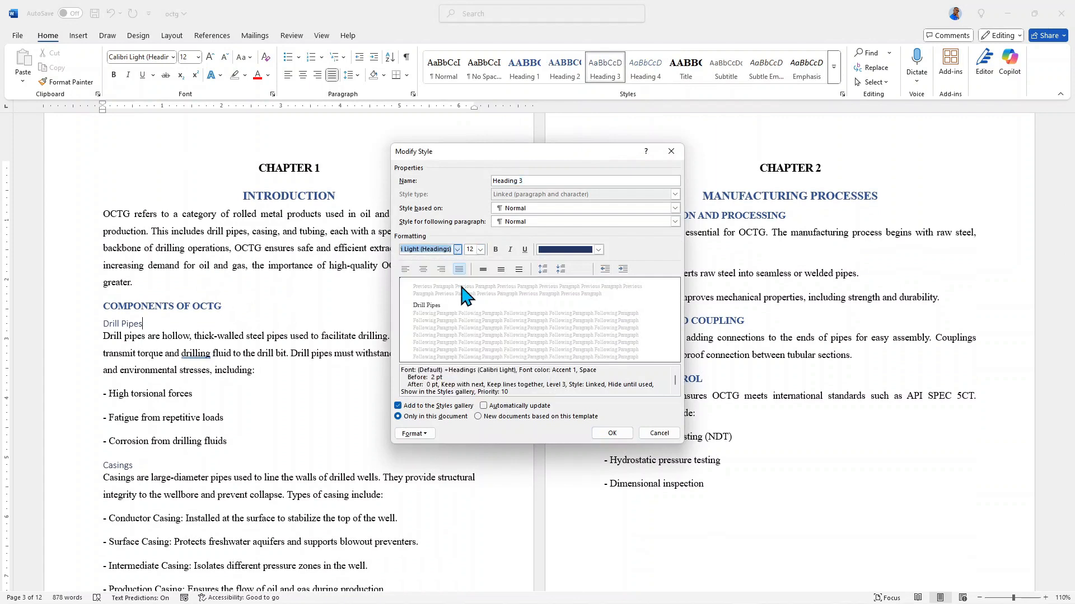
pyautogui.click(496, 250)
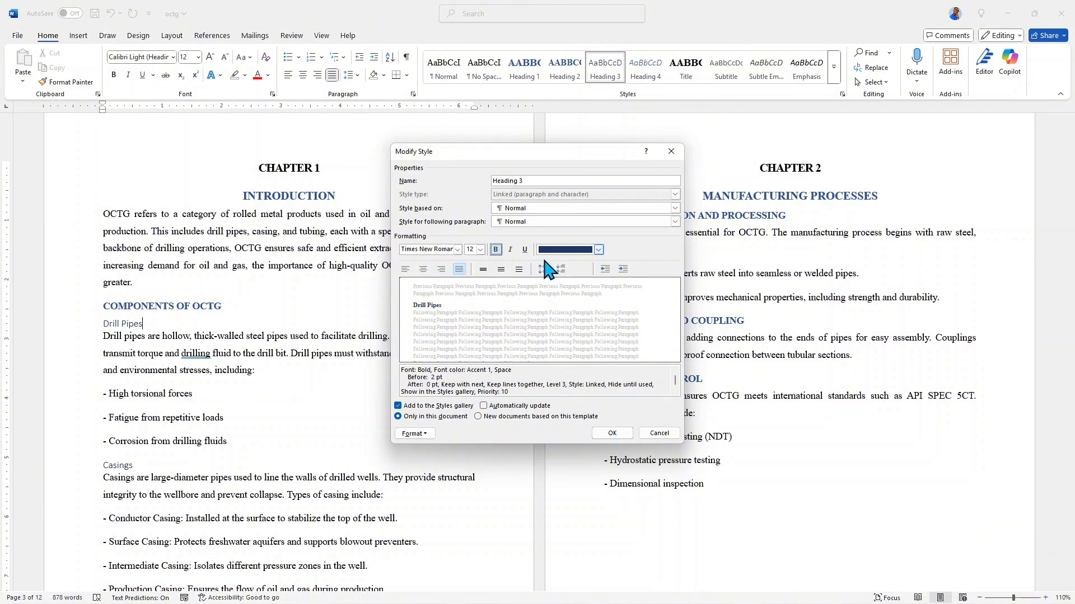
pyautogui.click(608, 431)
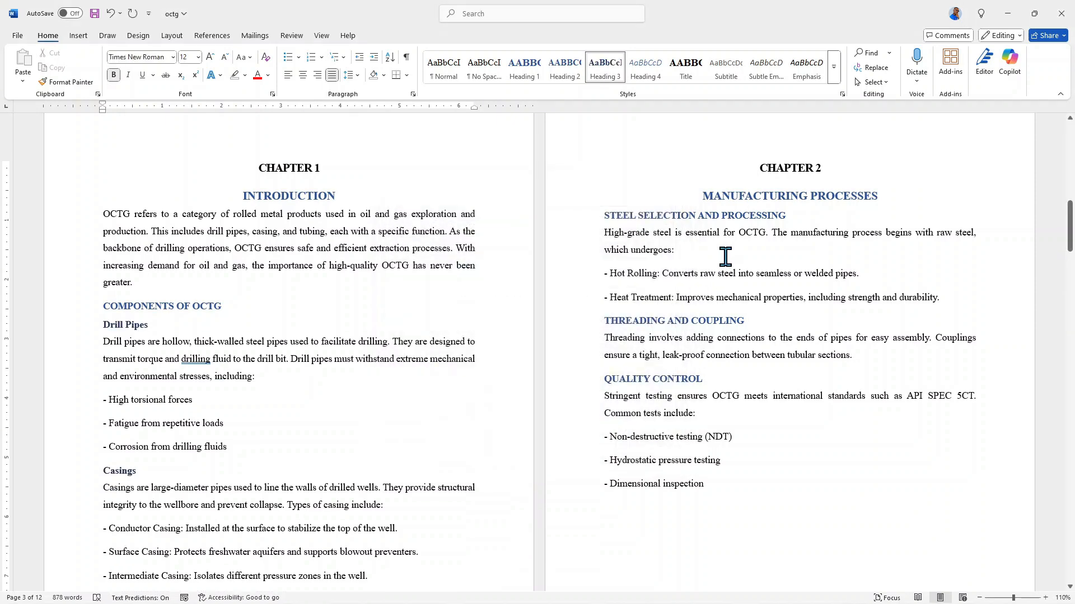
# Convert the three dashed lines under Drill Pipes into a bulleted list with solid round bullets
pyautogui.scroll(-3, 224, 330)
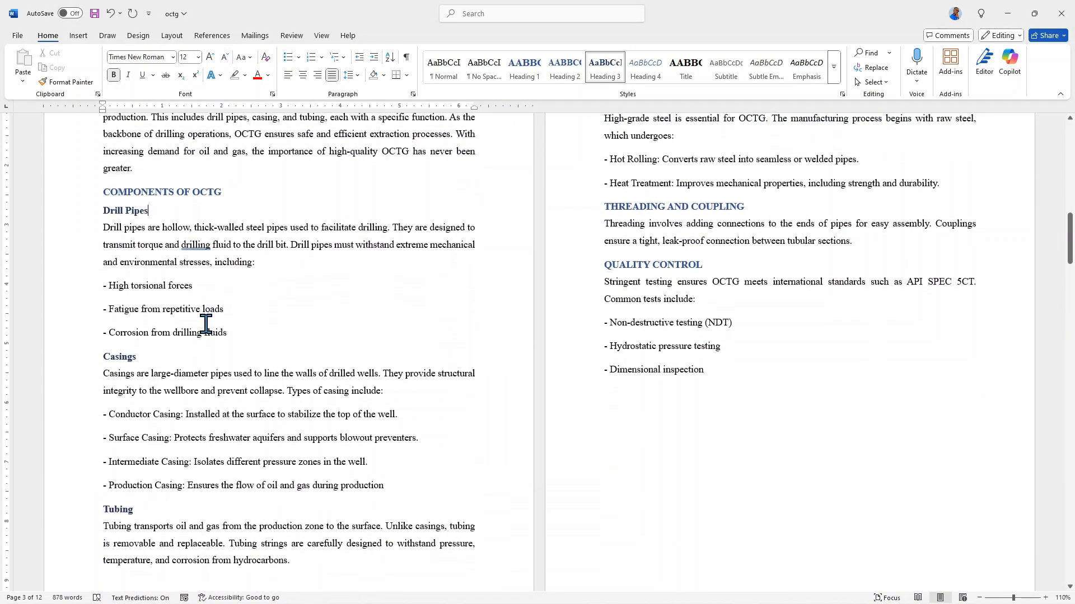
pyautogui.scroll(3, 168, 247)
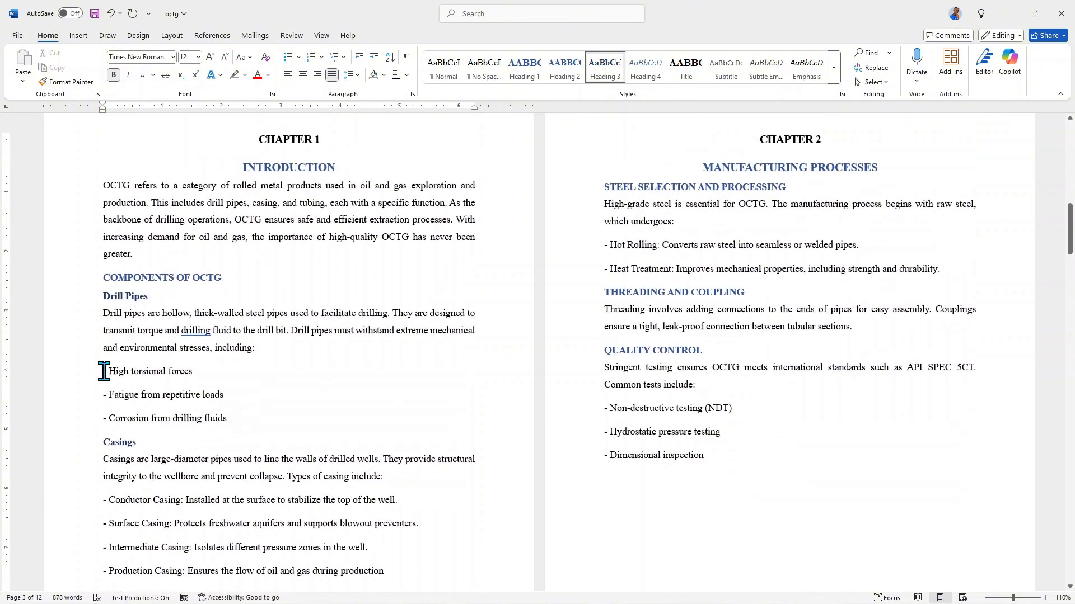
pyautogui.moveTo(76, 378); pyautogui.dragTo(78, 420)
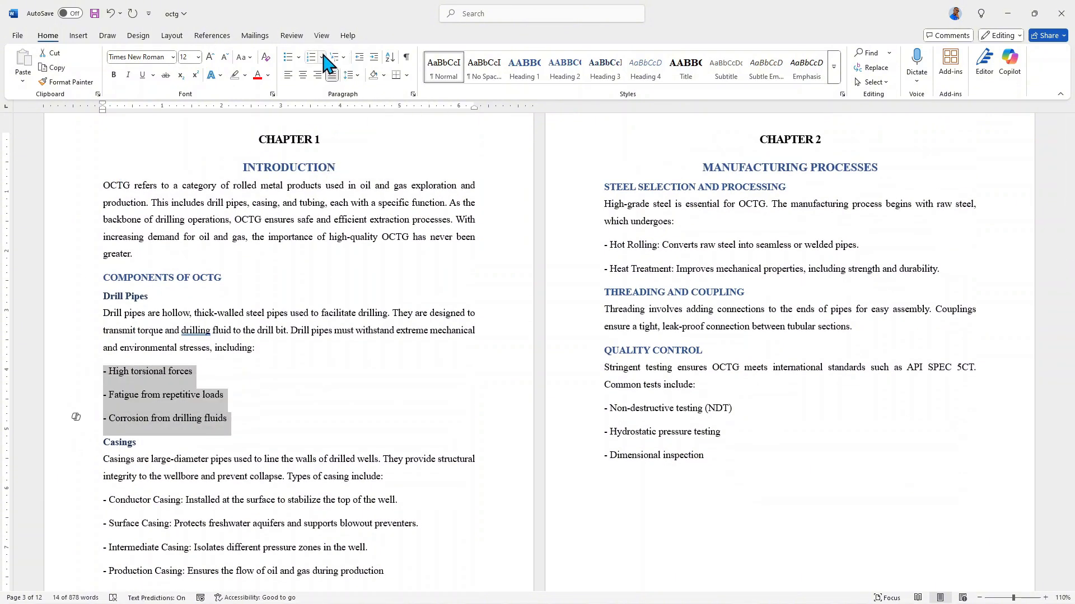
pyautogui.click(299, 57)
pyautogui.click(323, 96)
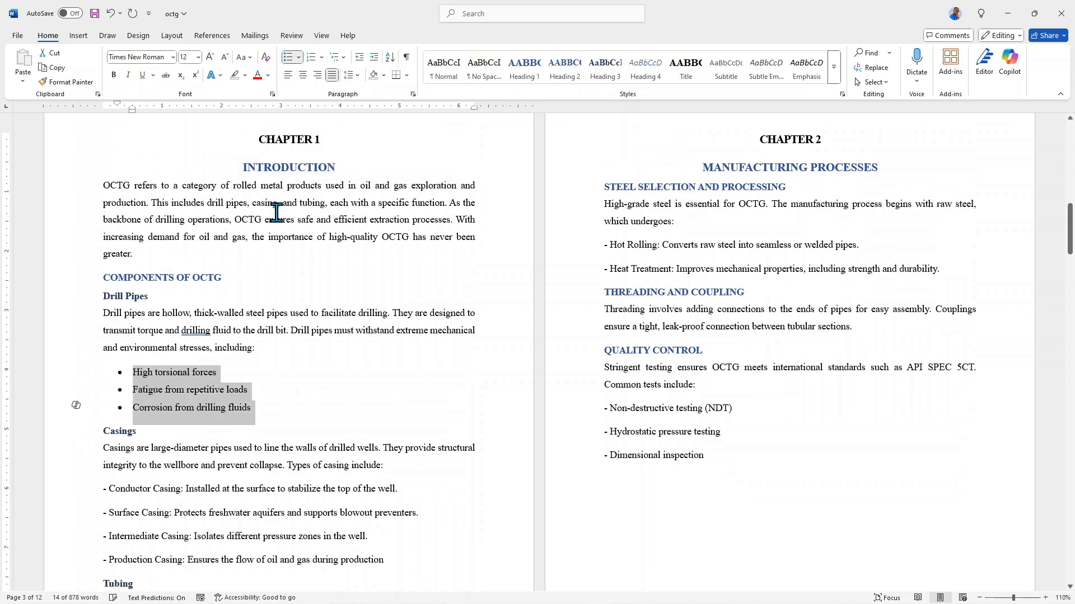
# Convert the four dashed casing types under Casings into a bulleted list with solid round bullets
pyautogui.scroll(-3, 233, 195)
pyautogui.scroll(-2, 232, 195)
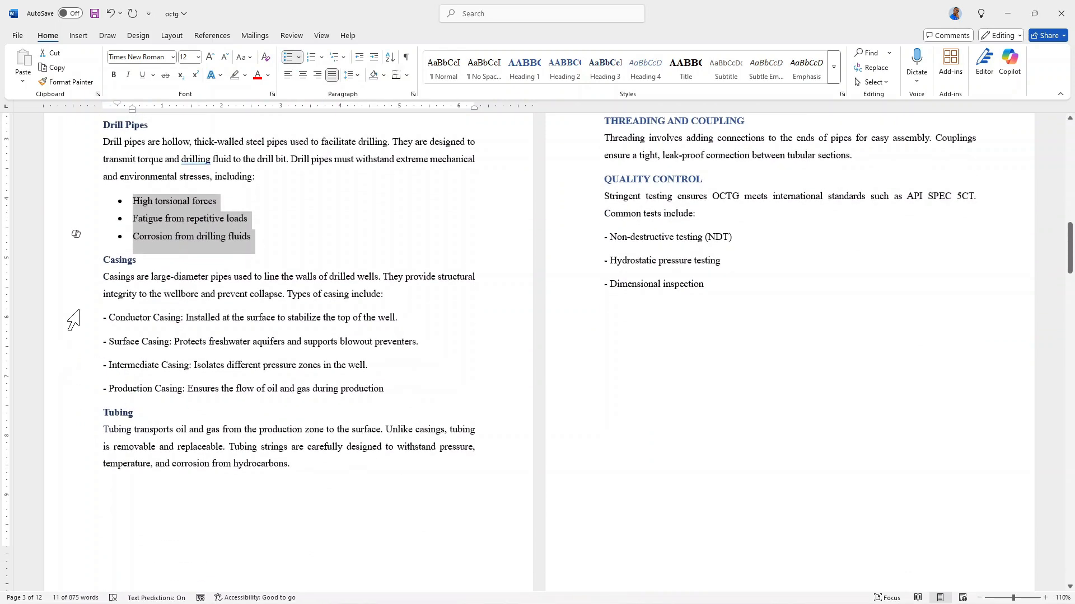
pyautogui.moveTo(79, 311); pyautogui.dragTo(80, 400)
pyautogui.click(299, 57)
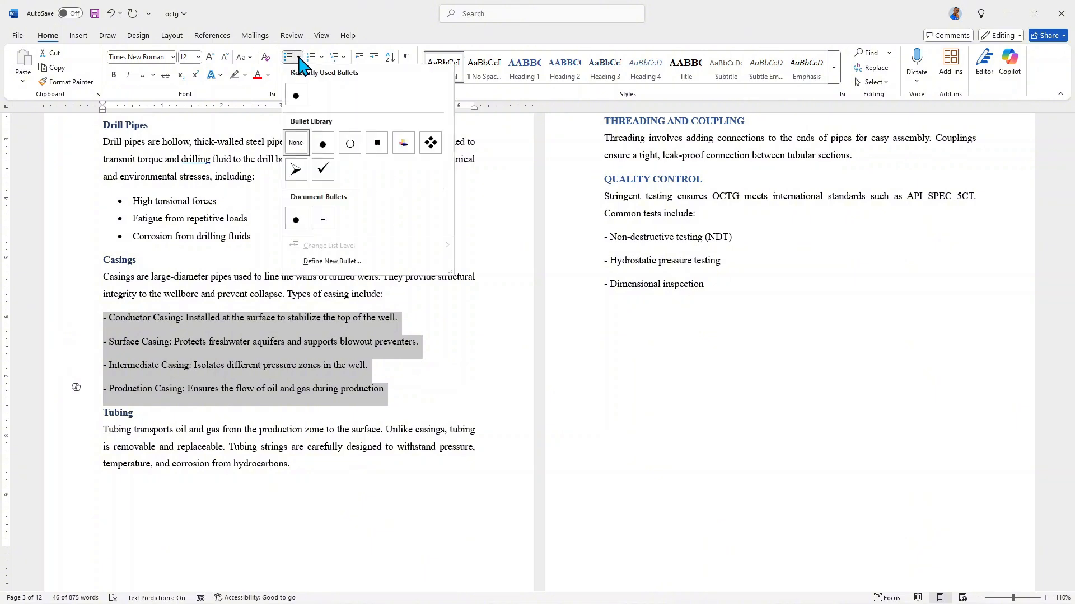
pyautogui.click(296, 96)
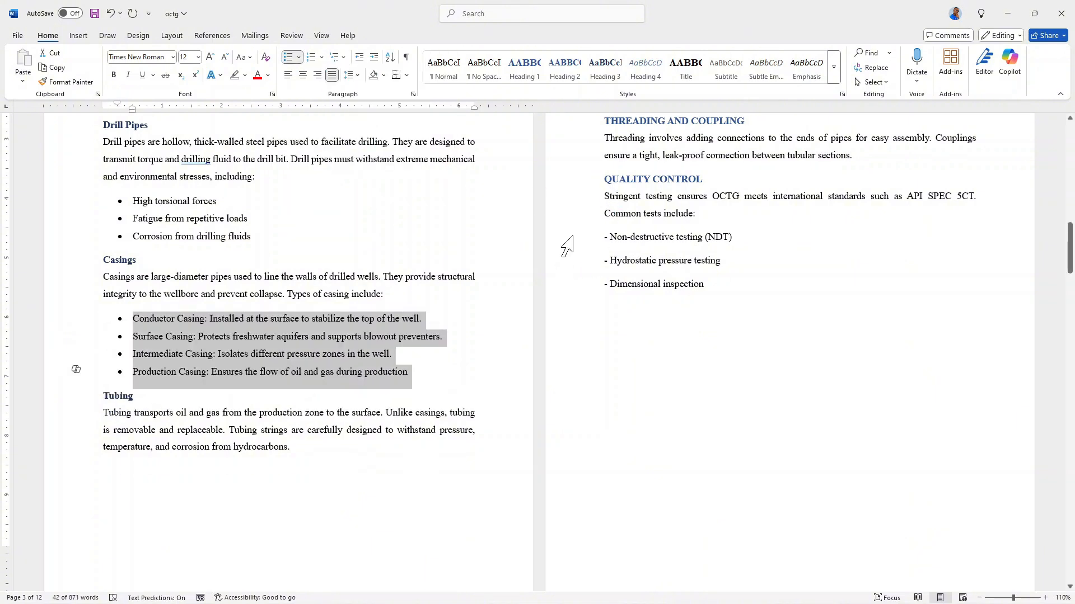
# Convert the dashed lines under Quality Control and under Steel Selection and Processing into solid round bulleted lists
pyautogui.moveTo(567, 246); pyautogui.dragTo(581, 283)
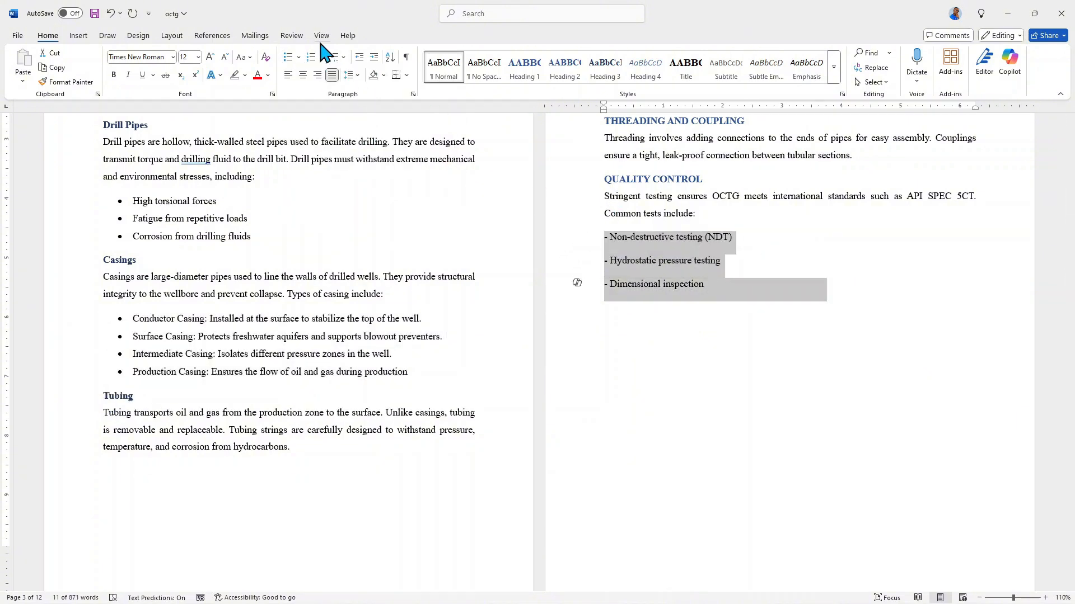
pyautogui.click(299, 57)
pyautogui.click(297, 97)
pyautogui.scroll(2, 625, 164)
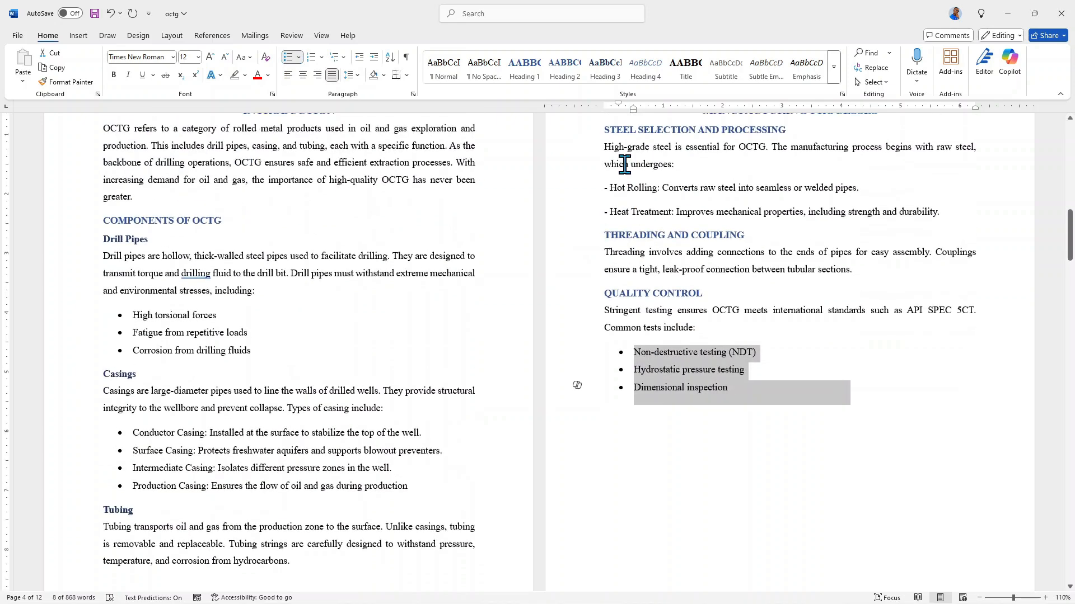
pyautogui.scroll(2, 624, 164)
pyautogui.moveTo(576, 272); pyautogui.dragTo(578, 297)
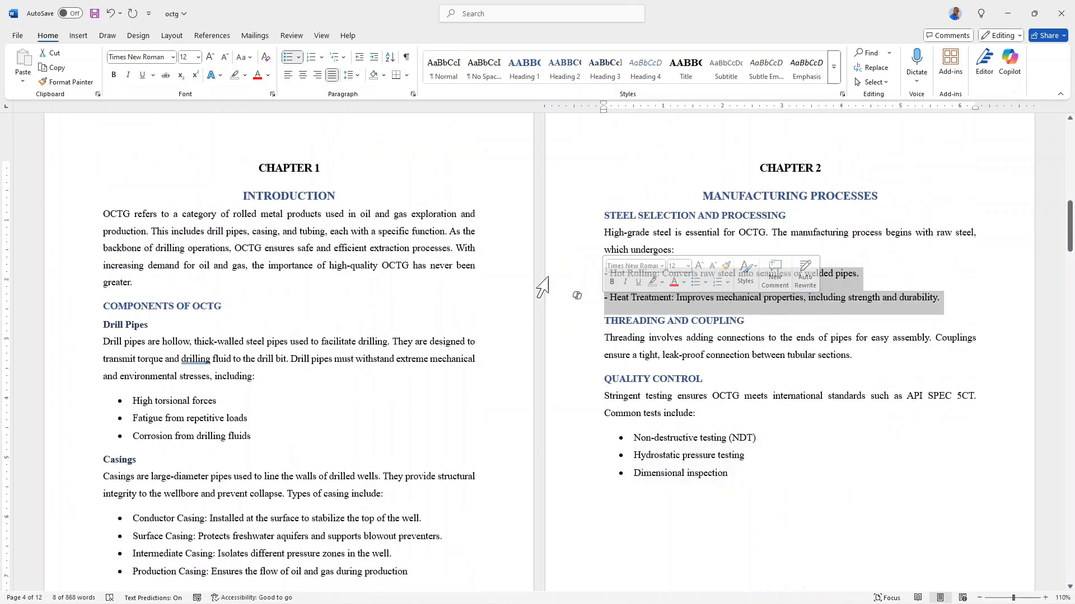
pyautogui.click(298, 57)
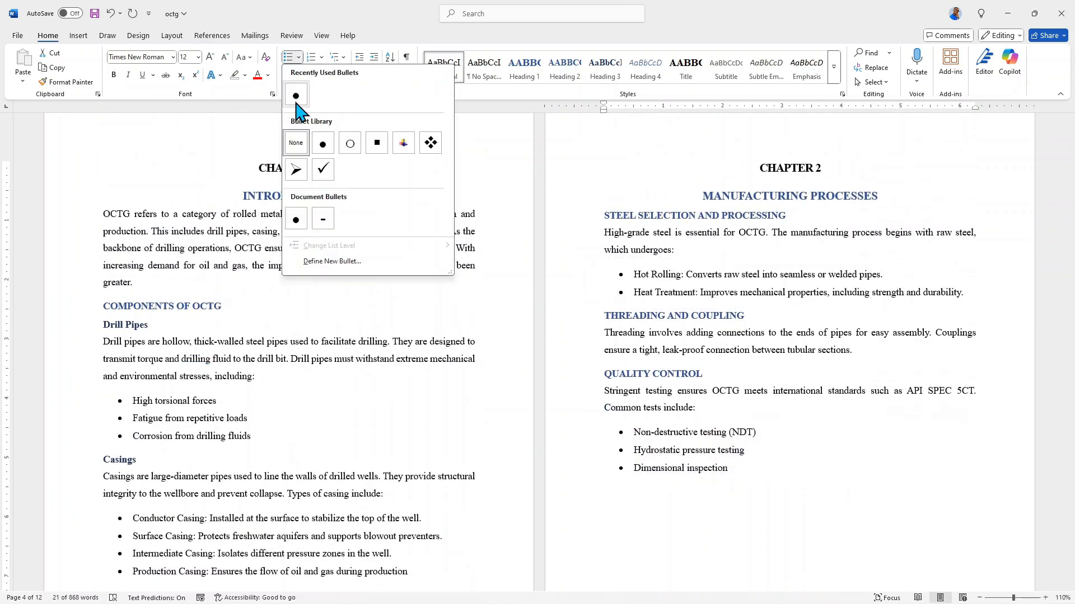
pyautogui.click(296, 100)
# Review the heading formatting and lists across the chapters of the report
pyautogui.scroll(-10, 620, 329)
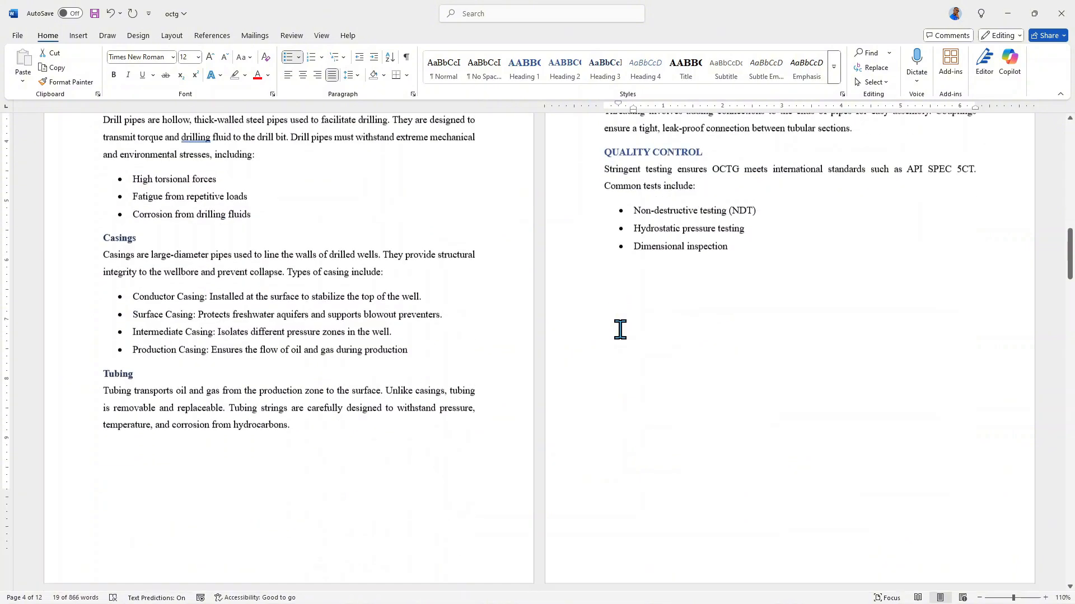
pyautogui.scroll(-10, 620, 329)
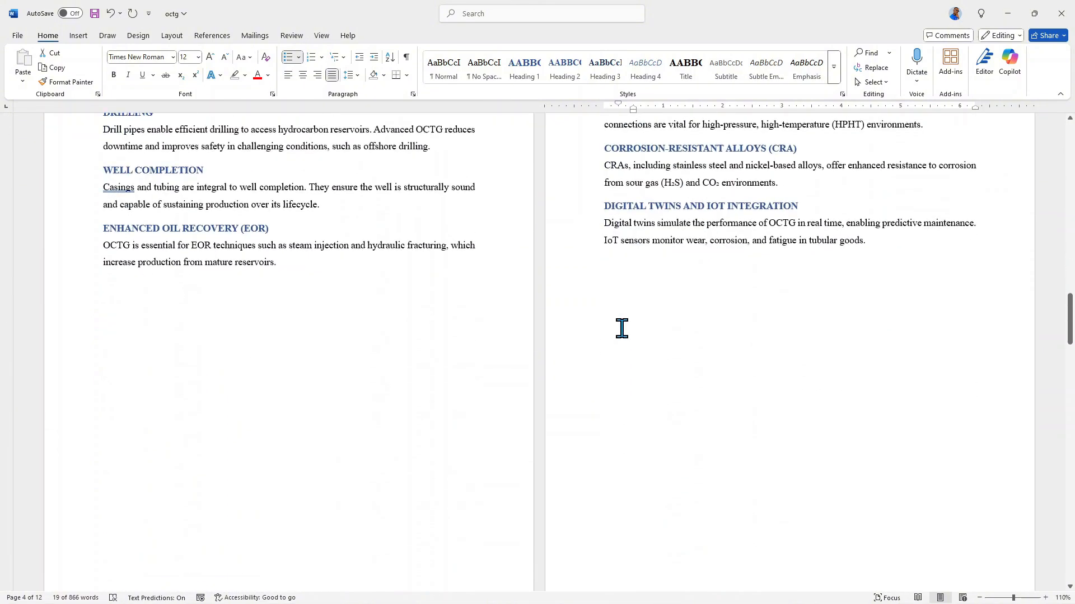
pyautogui.scroll(-8, 626, 322)
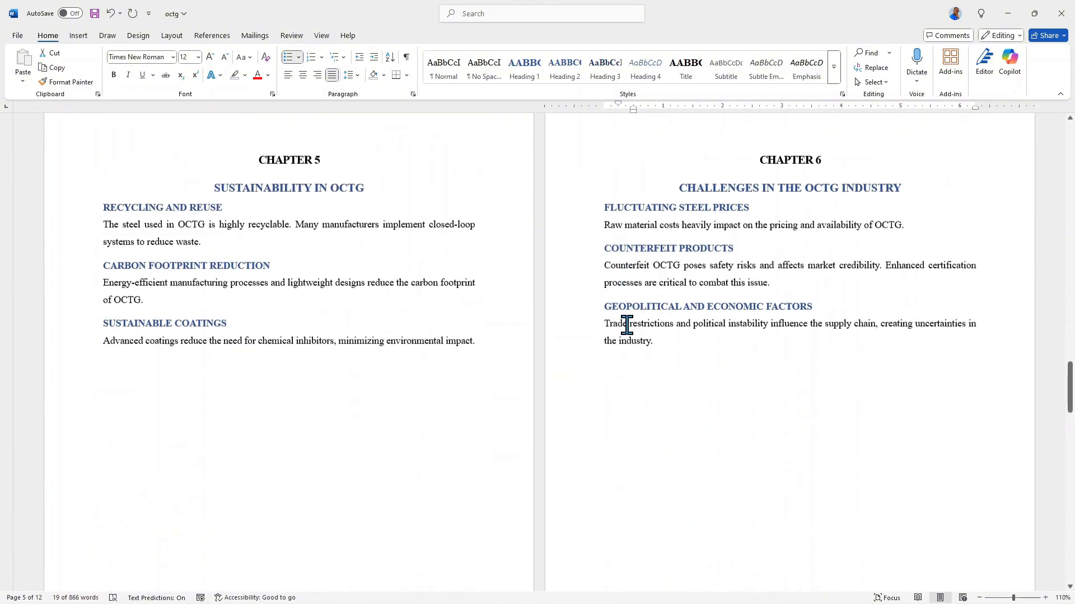
pyautogui.scroll(5, 604, 312)
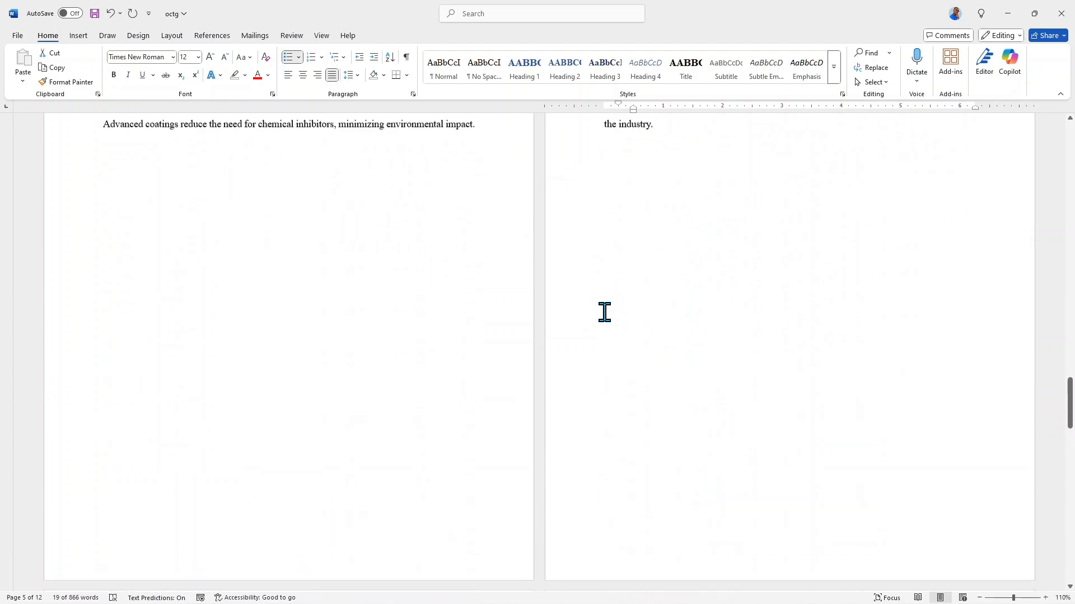
pyautogui.scroll(-7, 614, 311)
pyautogui.scroll(15, 609, 312)
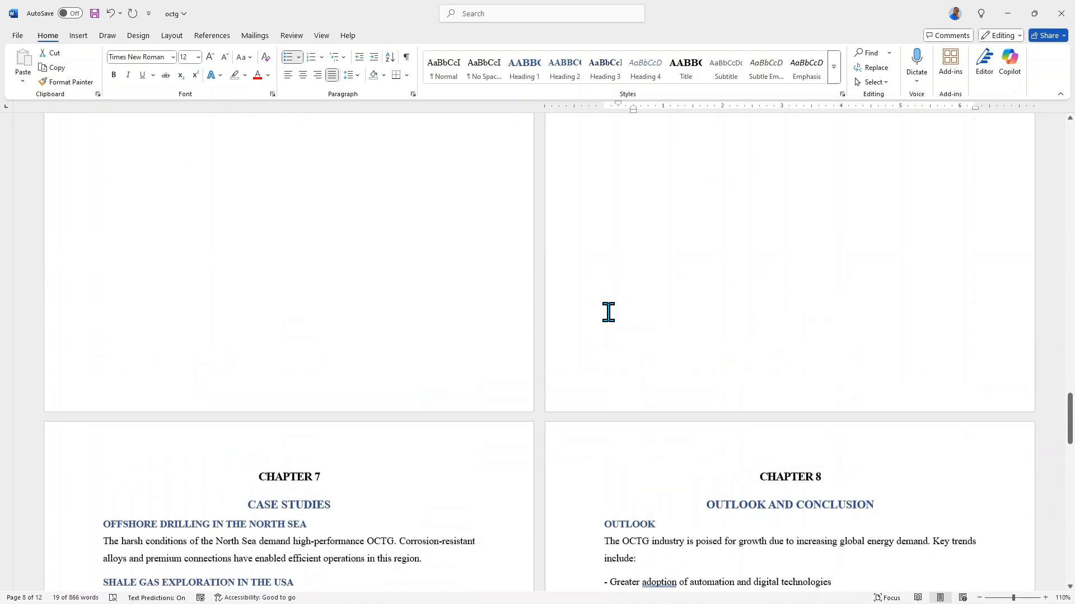
pyautogui.scroll(12, 608, 311)
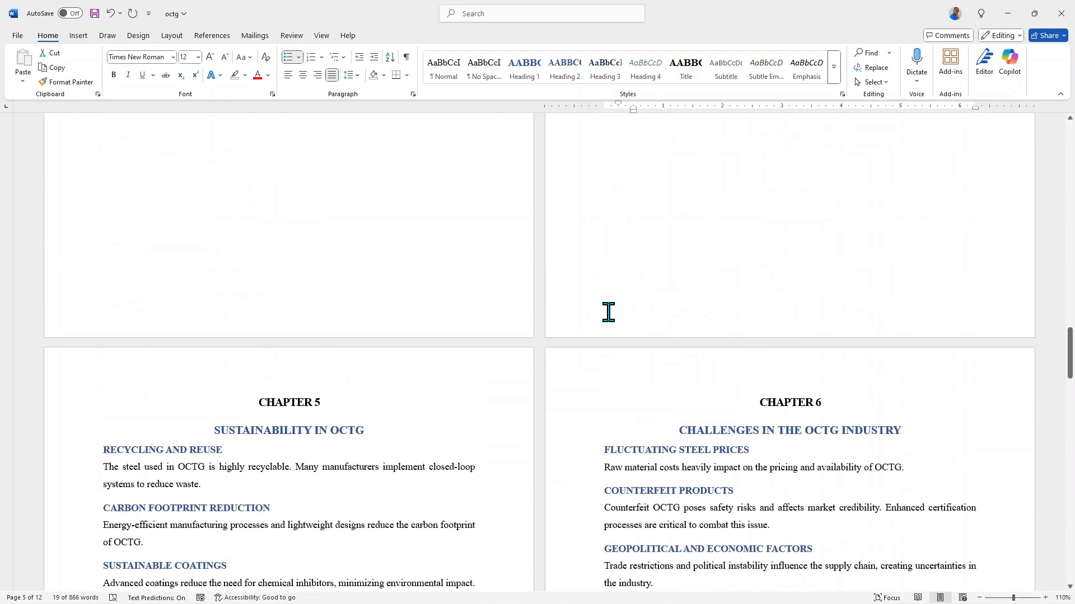
pyautogui.scroll(1, 608, 312)
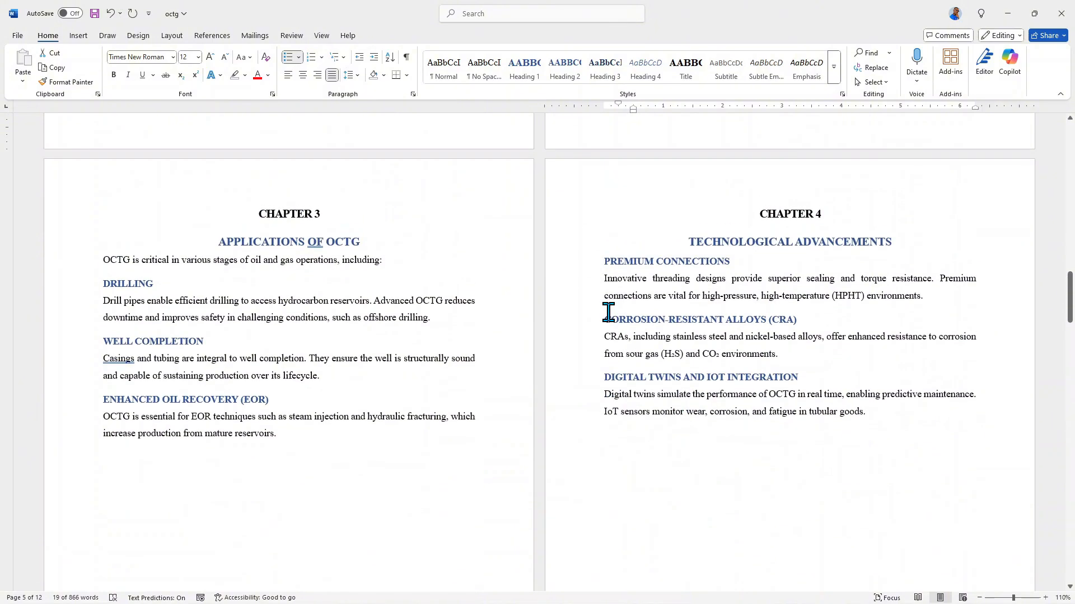
pyautogui.scroll(6, 598, 241)
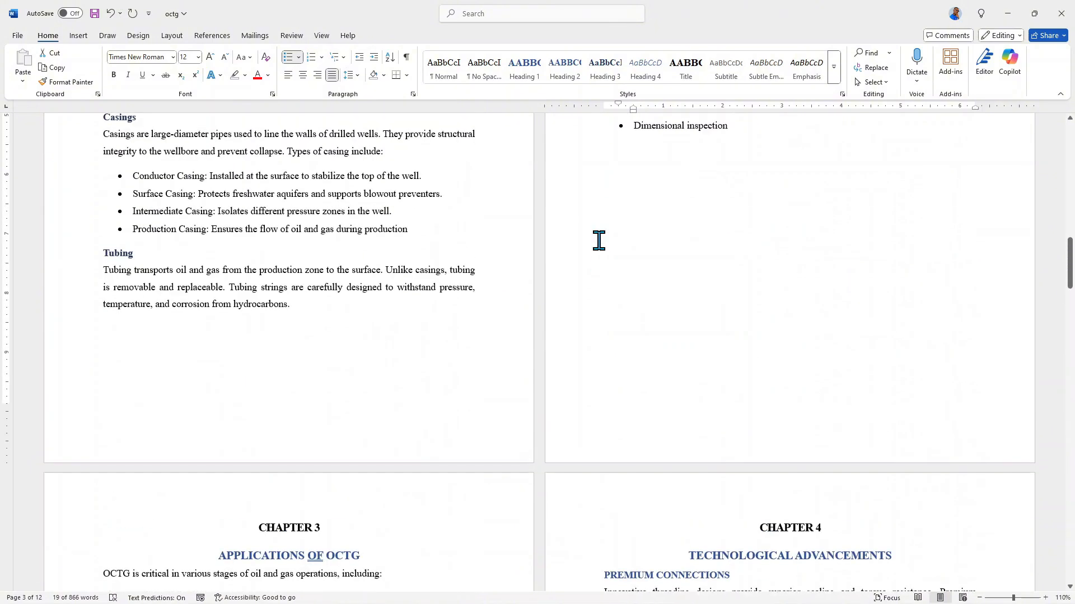
pyautogui.scroll(8, 599, 241)
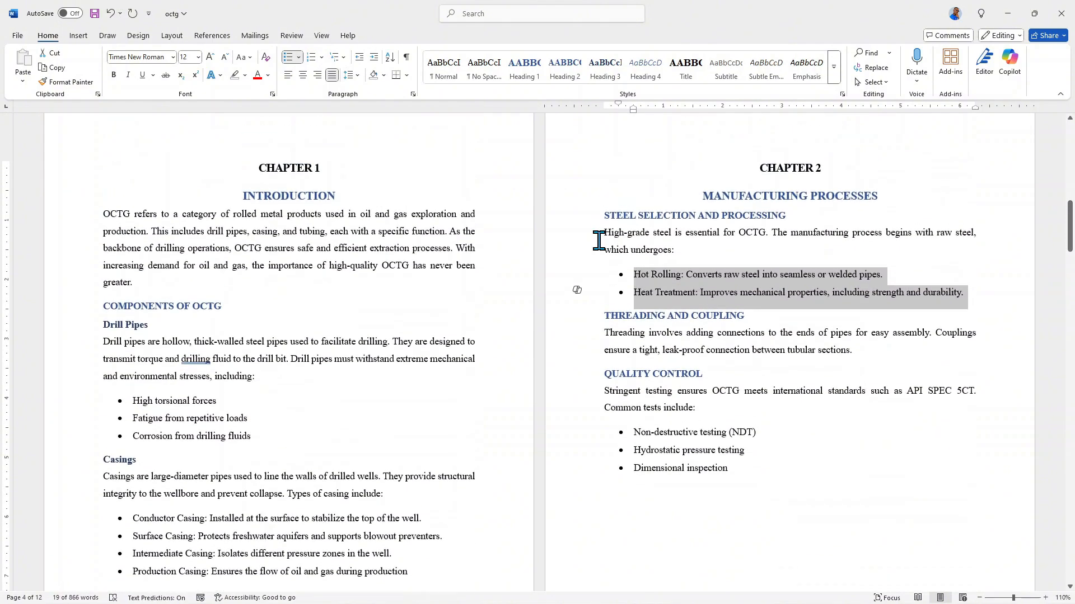
pyautogui.scroll(3, 638, 173)
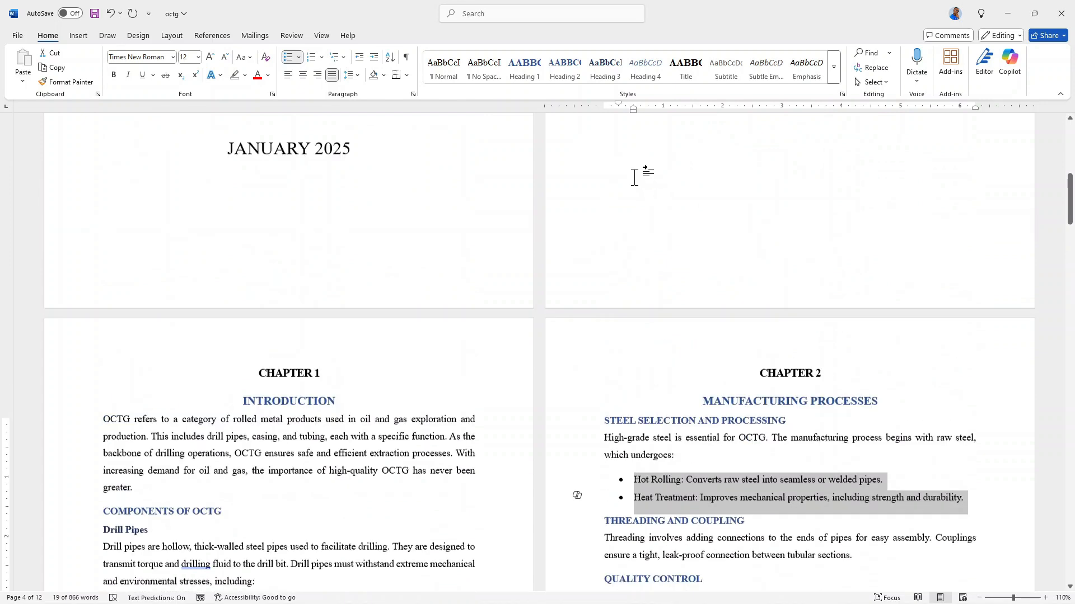
pyautogui.scroll(-3, 640, 174)
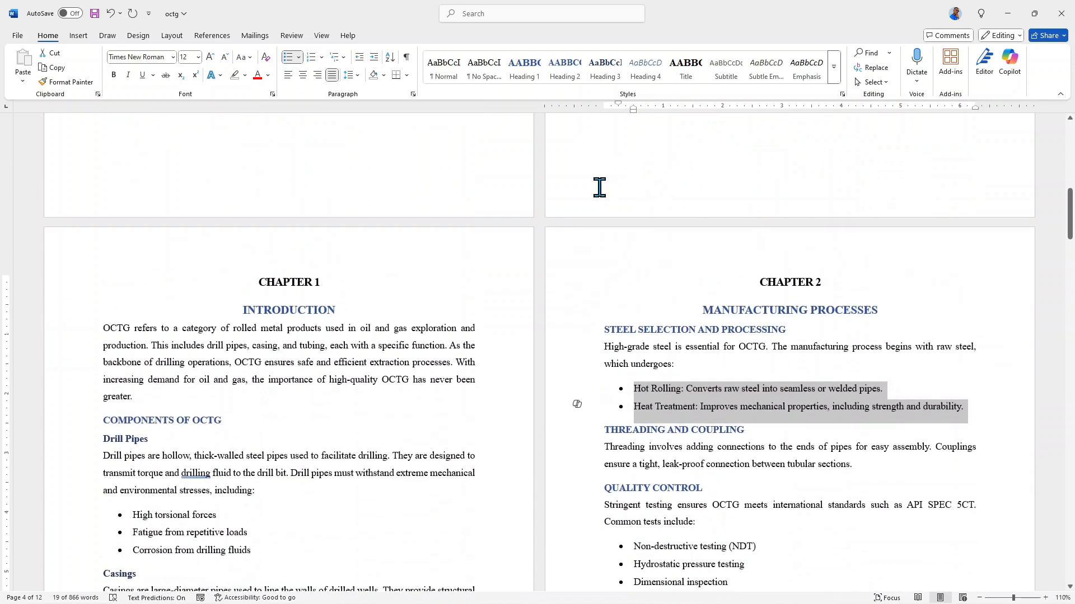
# Apply the multilevel list 1 Heading 1, 1.1 Heading 2, 1.1.1 Heading 3 from the list library, starting at the INTRODUCTION heading
pyautogui.click(334, 312)
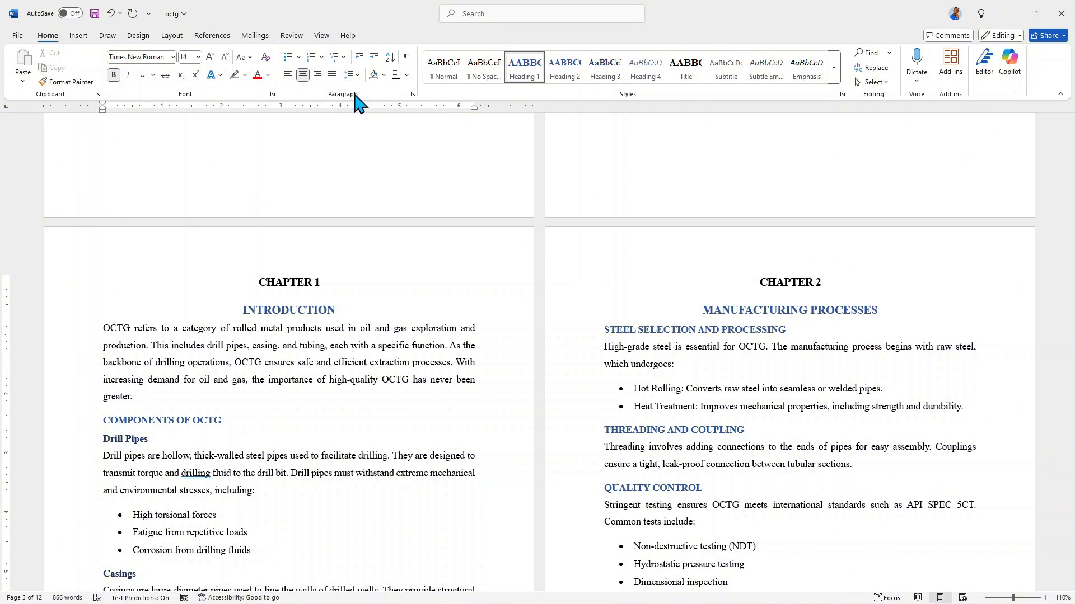
pyautogui.click(344, 58)
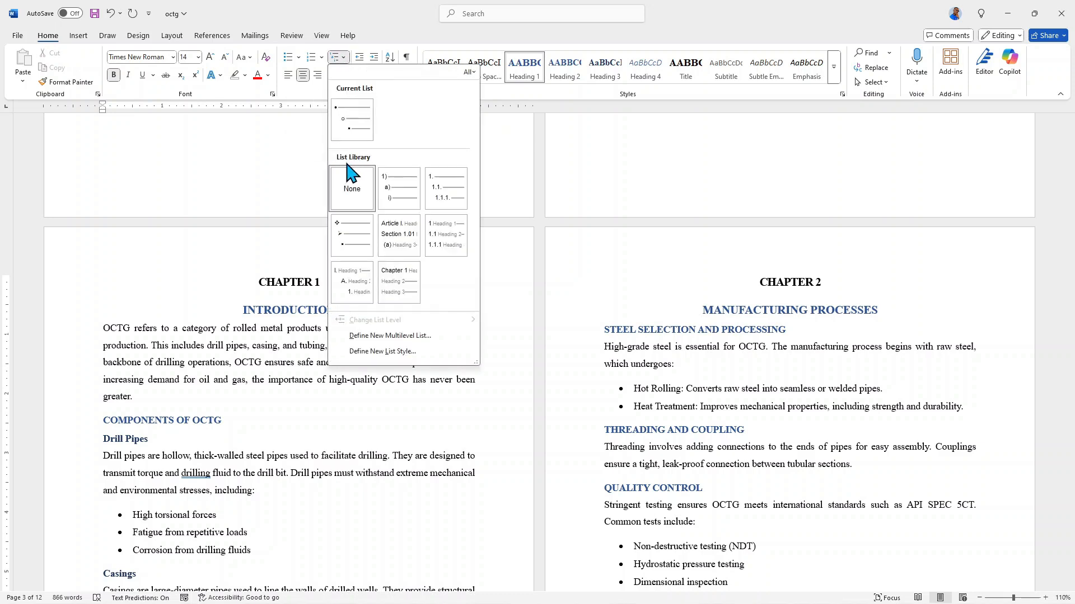
pyautogui.moveTo(444, 247)
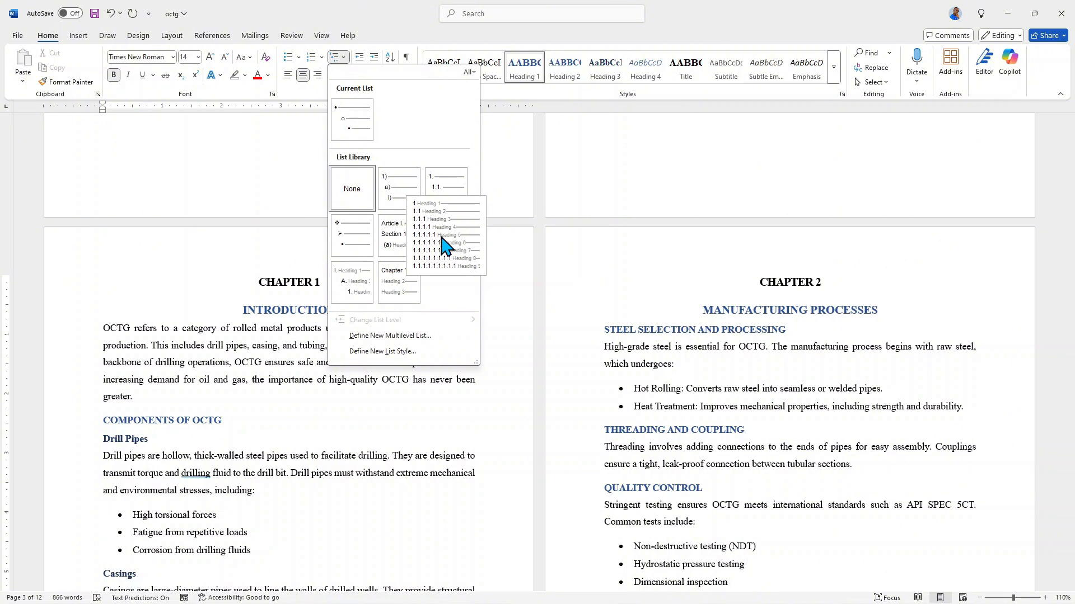
pyautogui.click(444, 246)
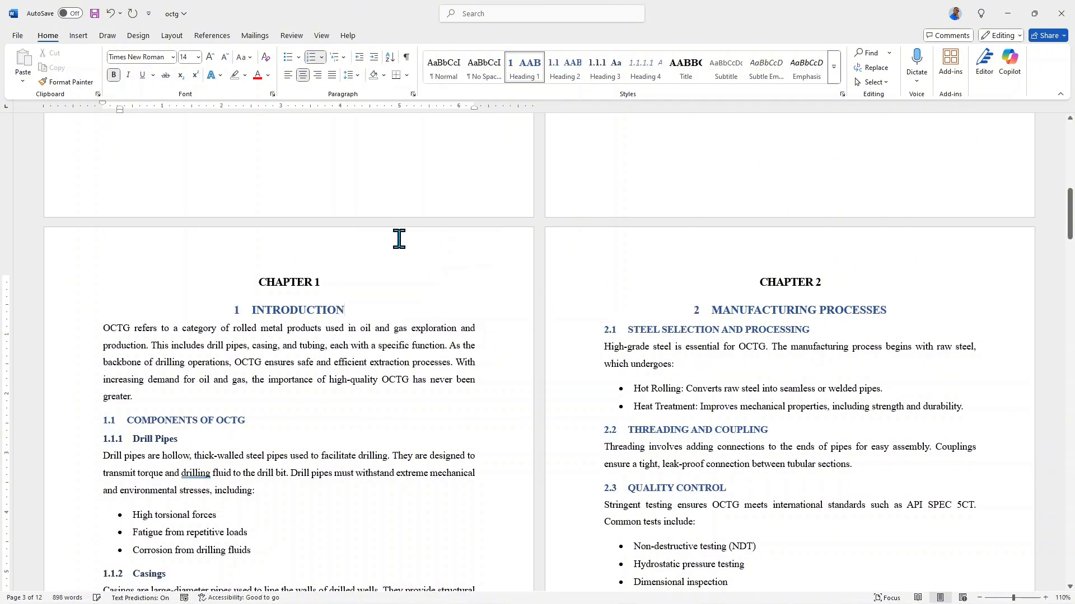
# Check the multilevel heading numbers across Chapters 1 to 4
pyautogui.scroll(-3, 239, 359)
pyautogui.scroll(-2, 785, 194)
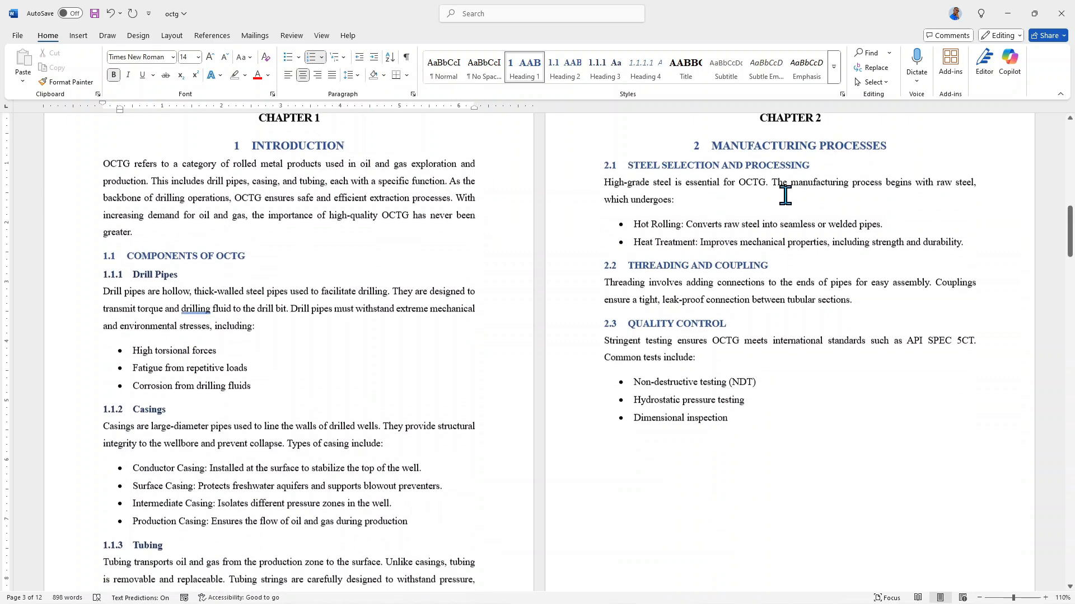
pyautogui.scroll(-8, 347, 293)
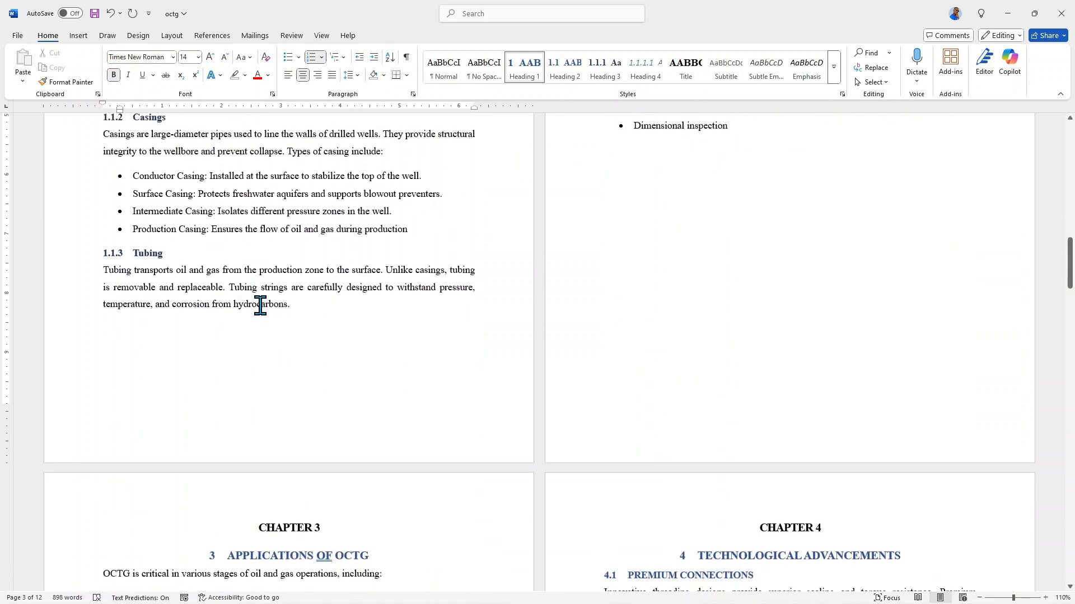
pyautogui.scroll(-1, 504, 336)
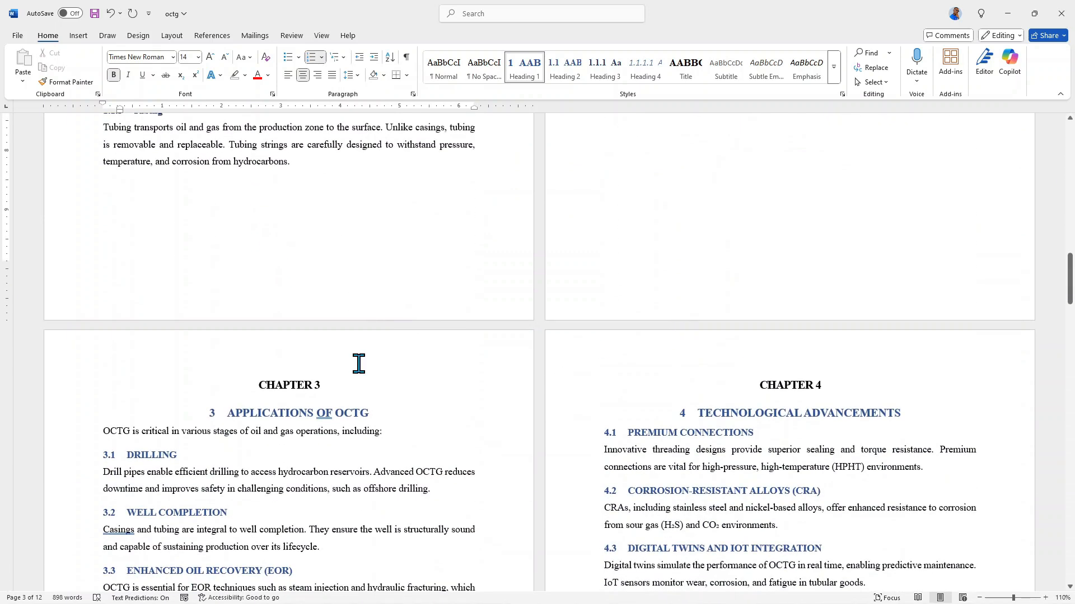
pyautogui.scroll(-3, 361, 366)
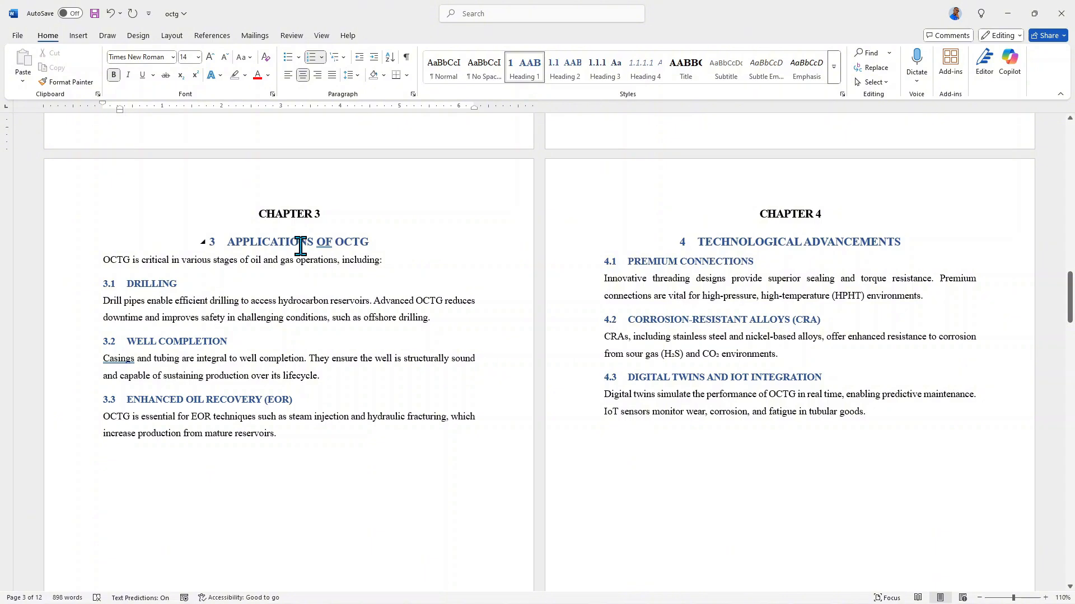
pyautogui.scroll(-1, 268, 269)
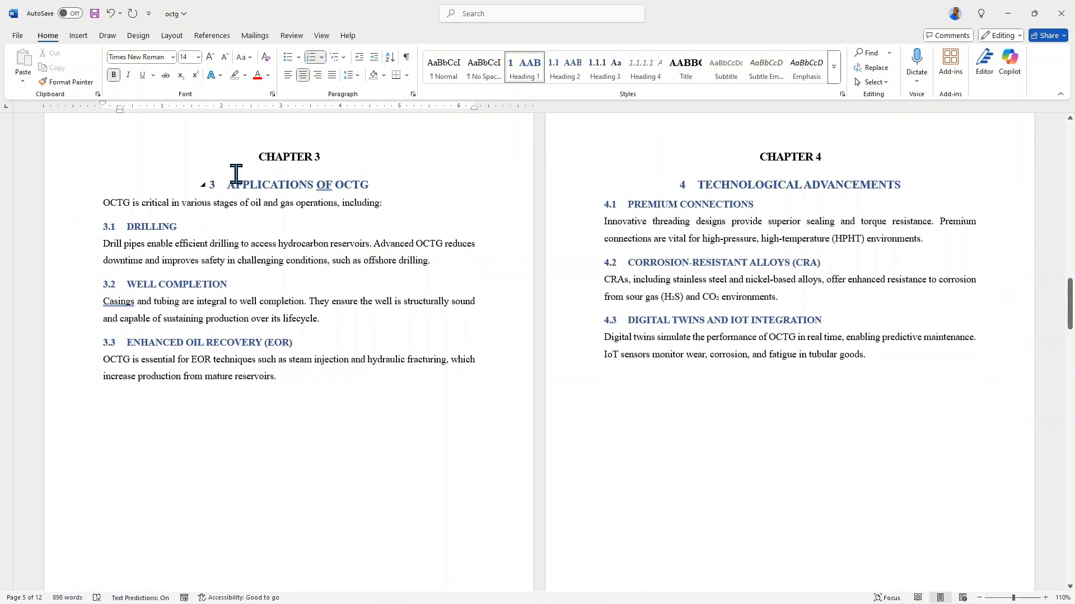
pyautogui.scroll(10, 298, 269)
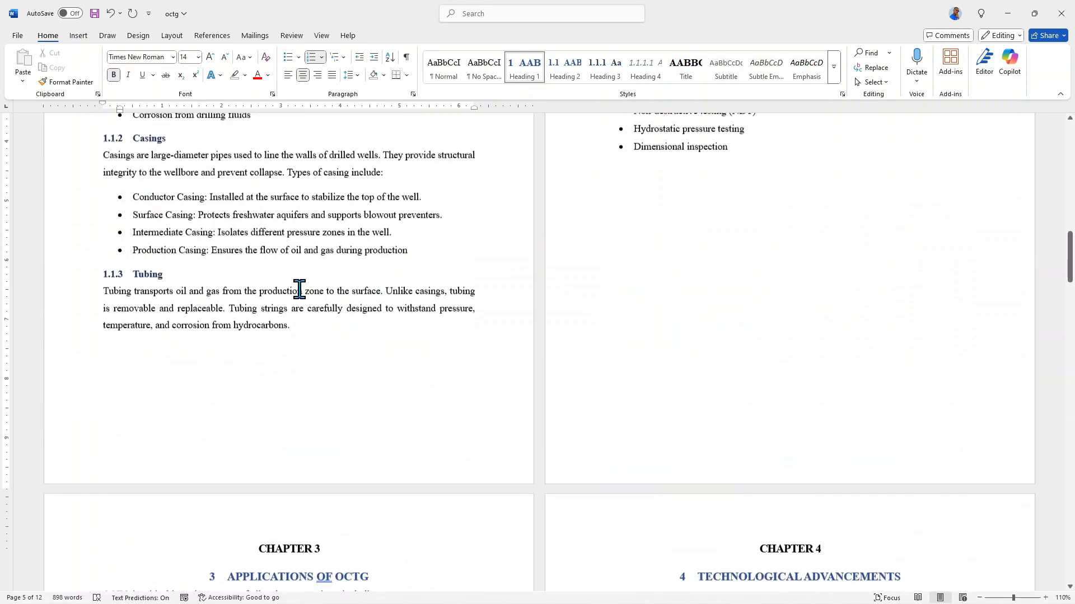
pyautogui.scroll(12, 300, 289)
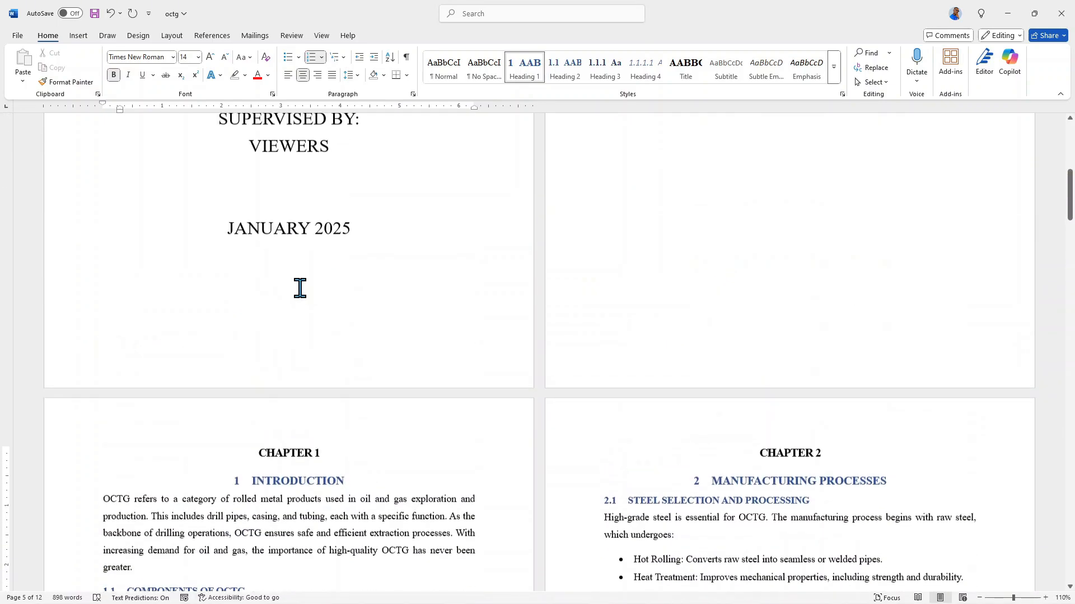
# Define the multilevel list so that the level 1 number, linked to Heading 1, is followed by Nothing
pyautogui.scroll(-7, 299, 289)
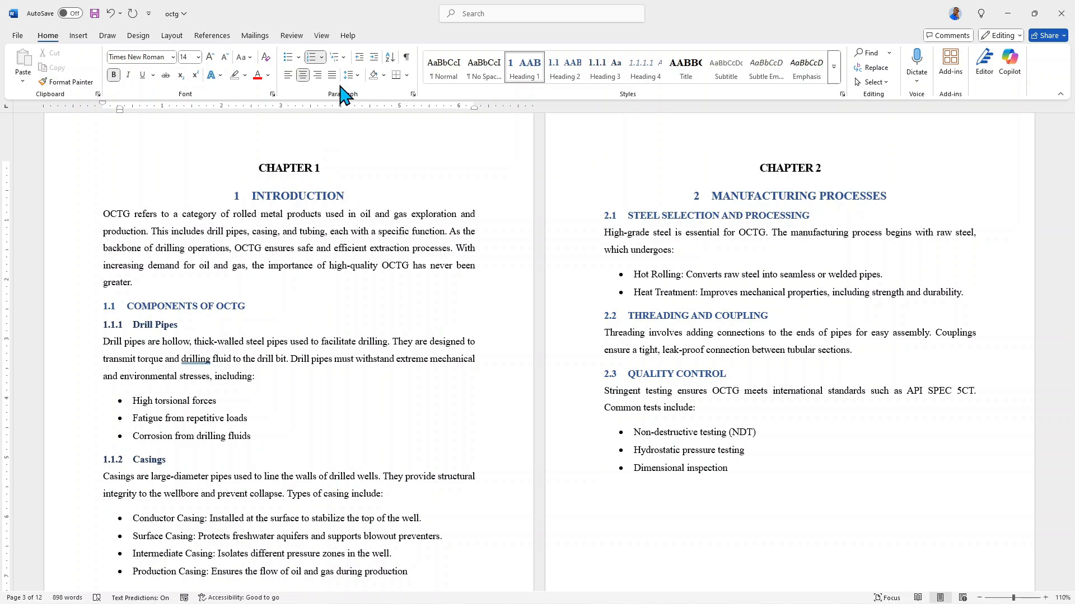
pyautogui.click(343, 57)
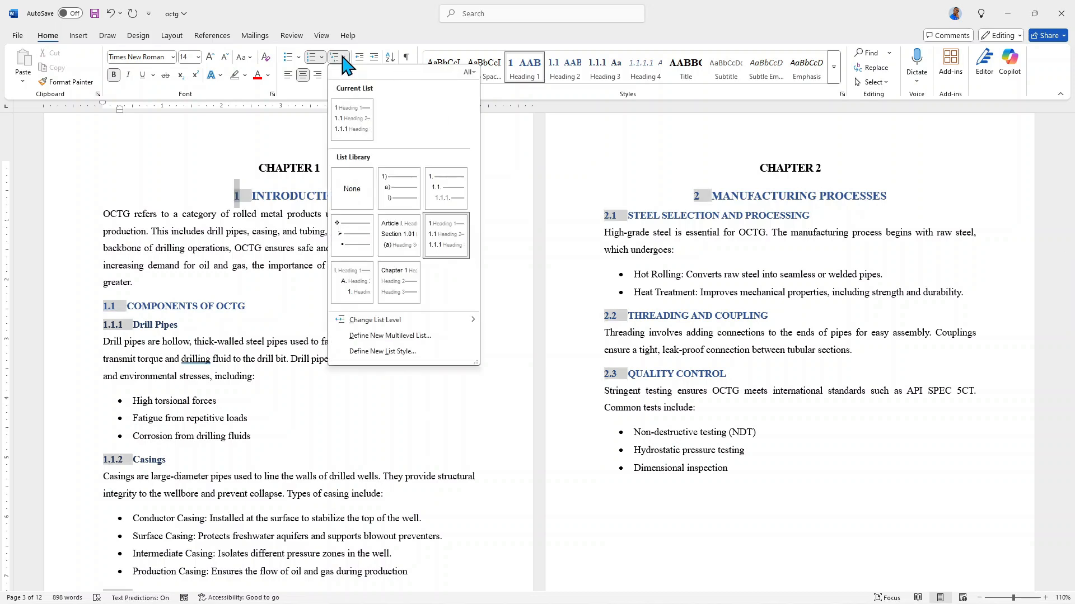
pyautogui.click(365, 336)
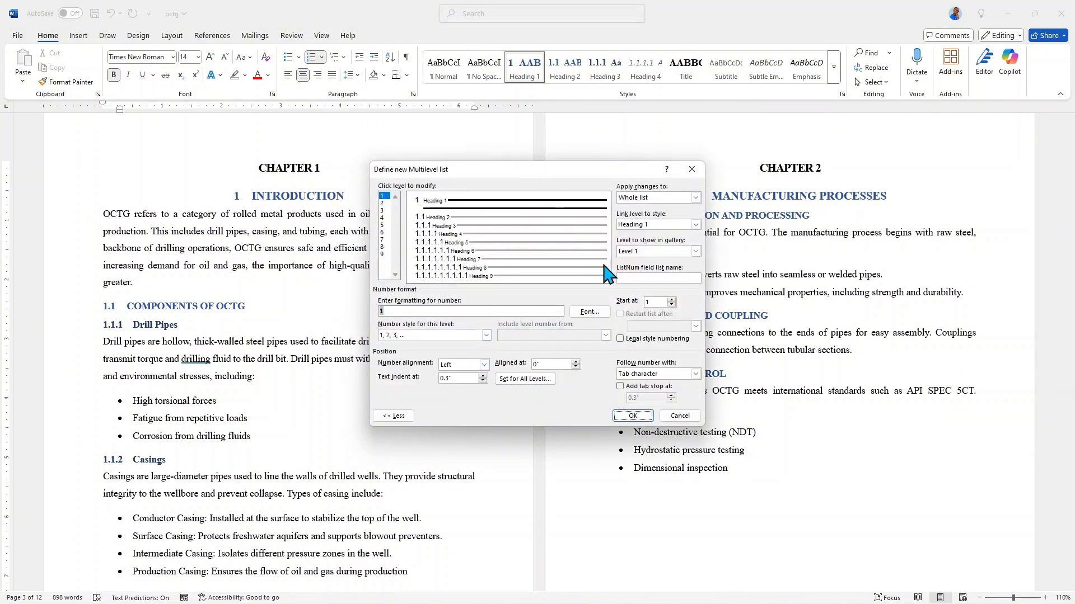
pyautogui.click(696, 374)
pyautogui.click(647, 397)
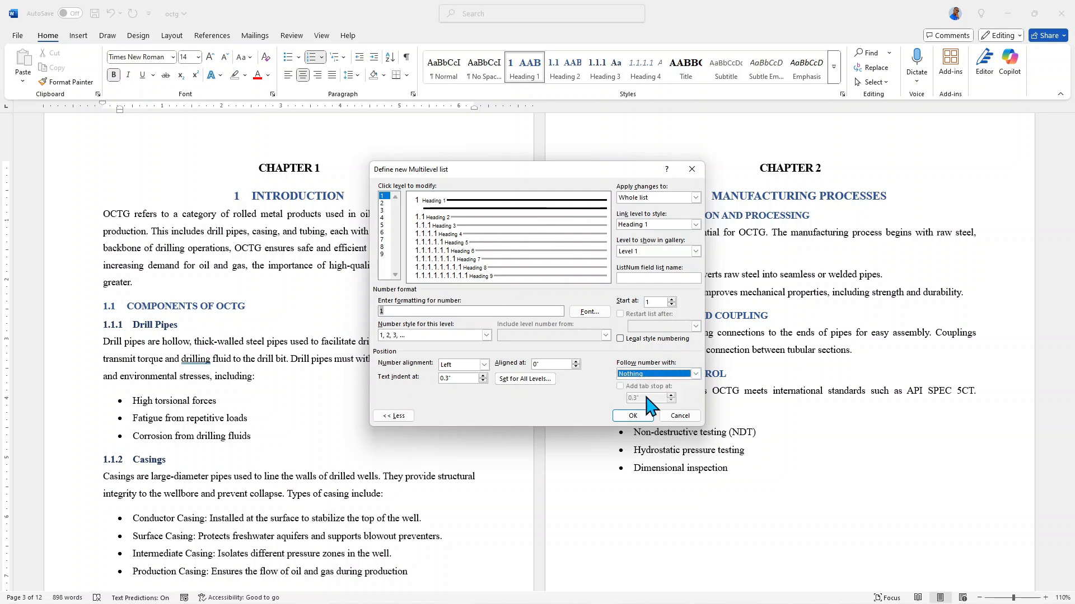
pyautogui.click(632, 416)
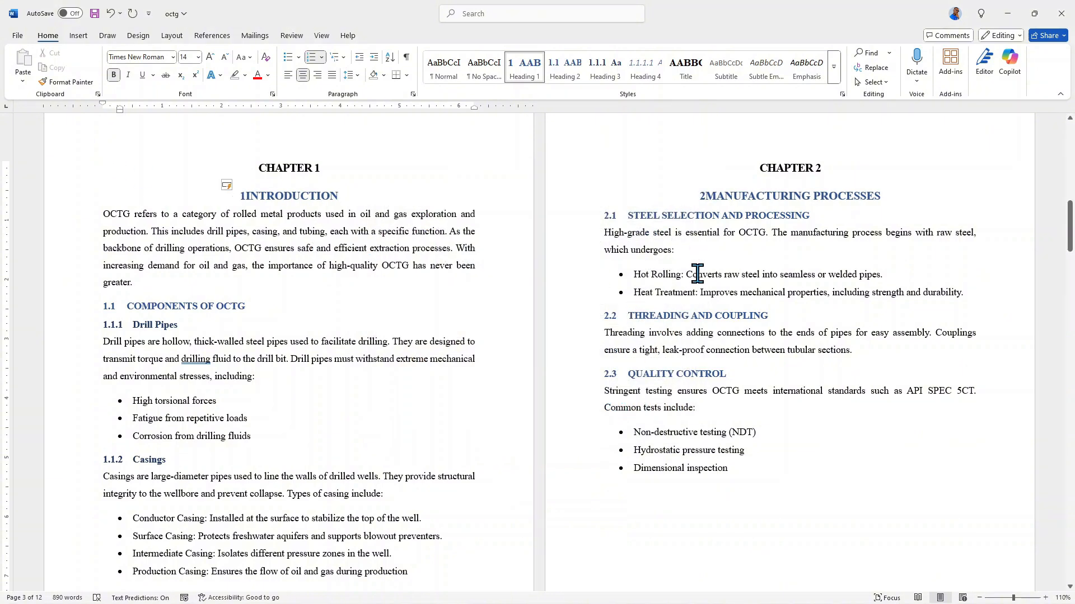
# Format the Heading 1 list numbers, such as the one before INTRODUCTION, with the Hidden font effect
pyautogui.scroll(-6, 697, 275)
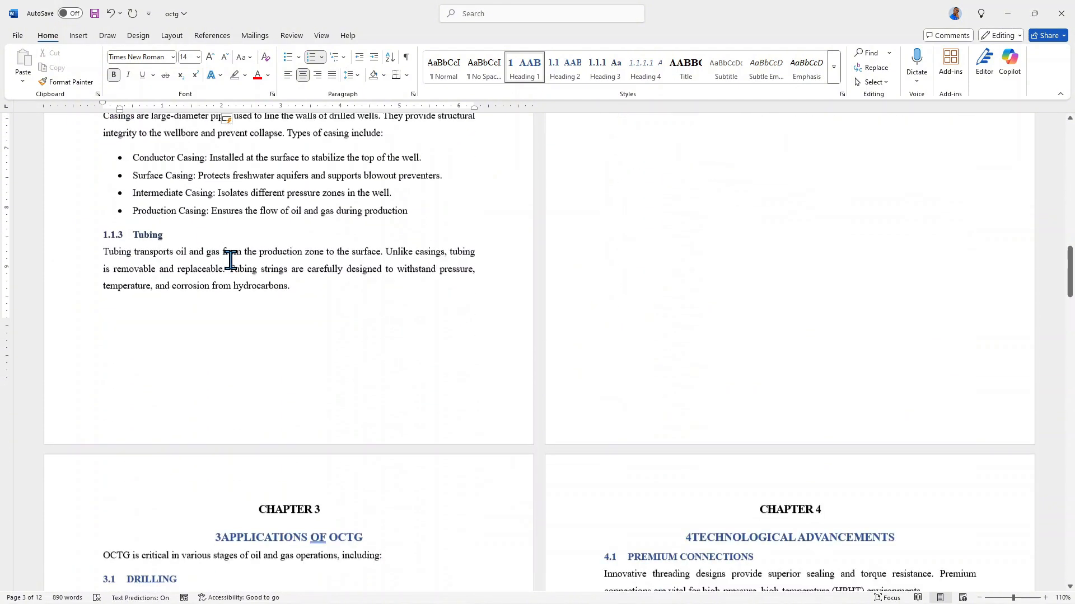
pyautogui.scroll(-1, 240, 254)
pyautogui.scroll(6, 240, 252)
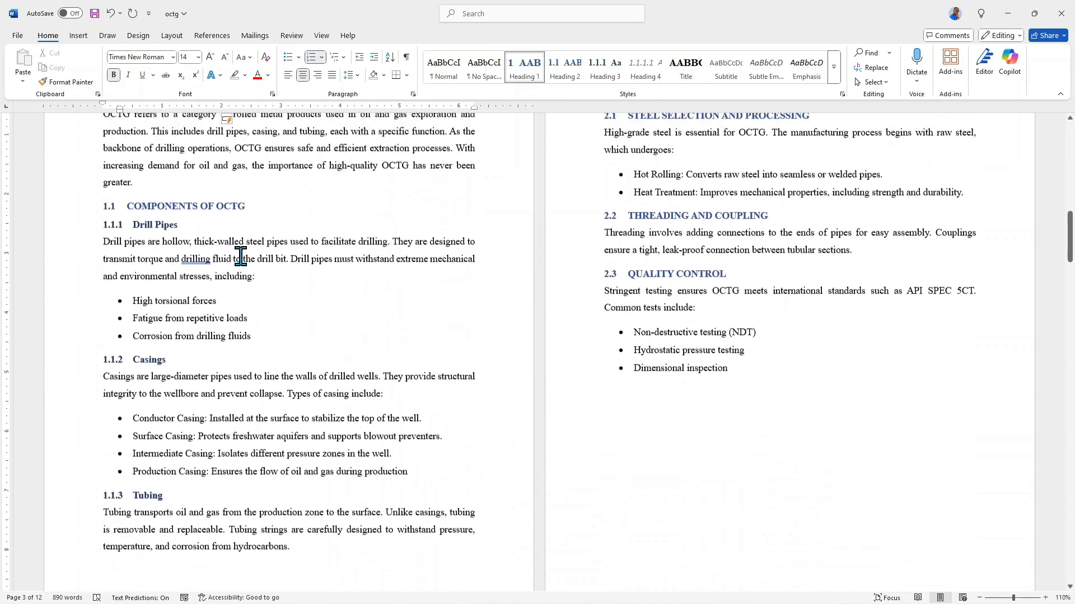
pyautogui.scroll(2, 240, 252)
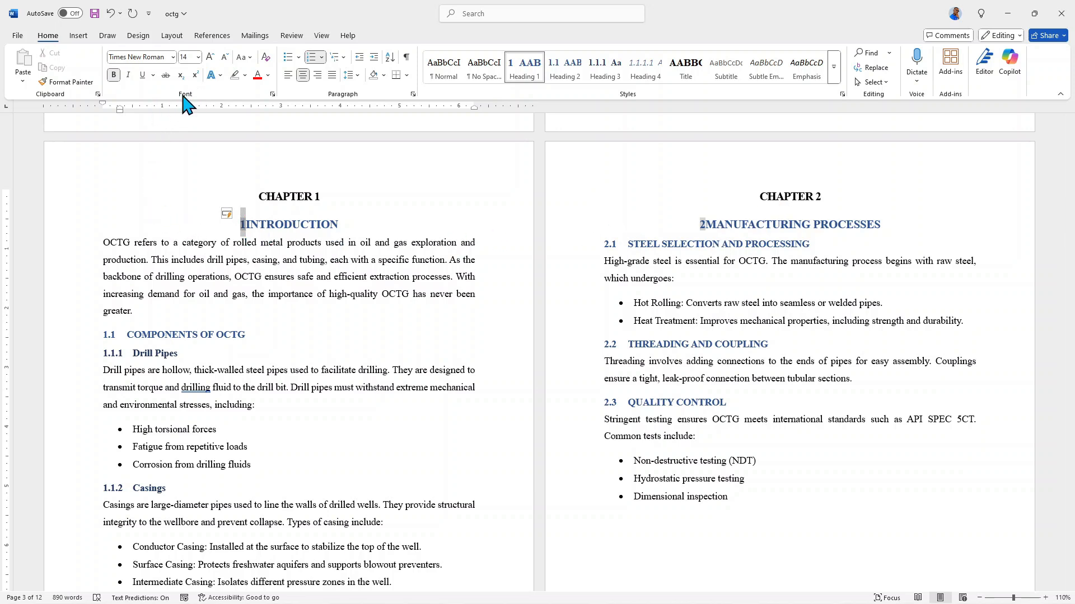
pyautogui.click(272, 94)
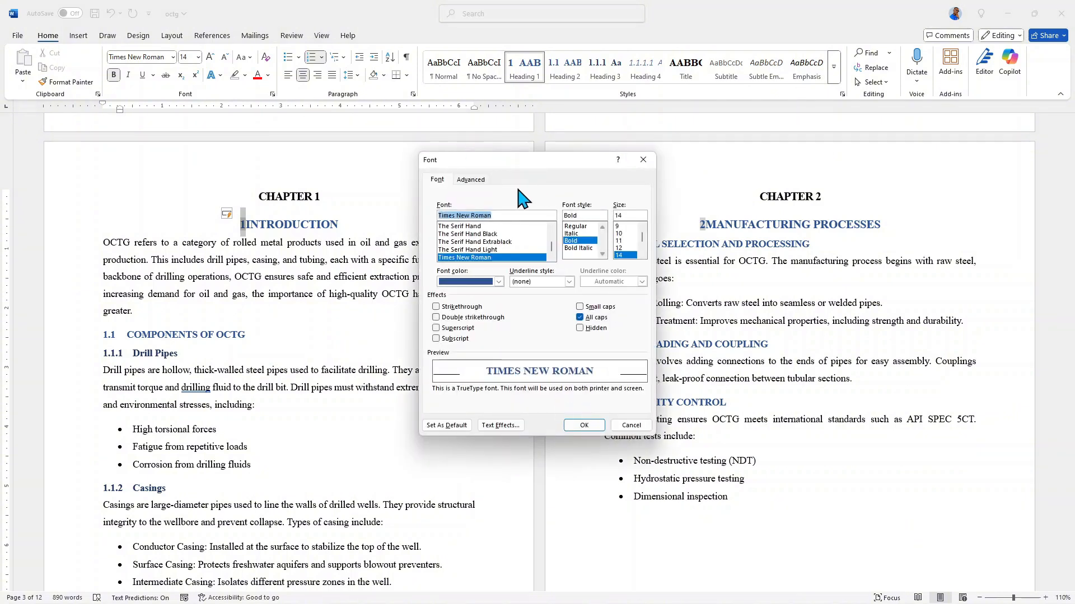
pyautogui.click(580, 329)
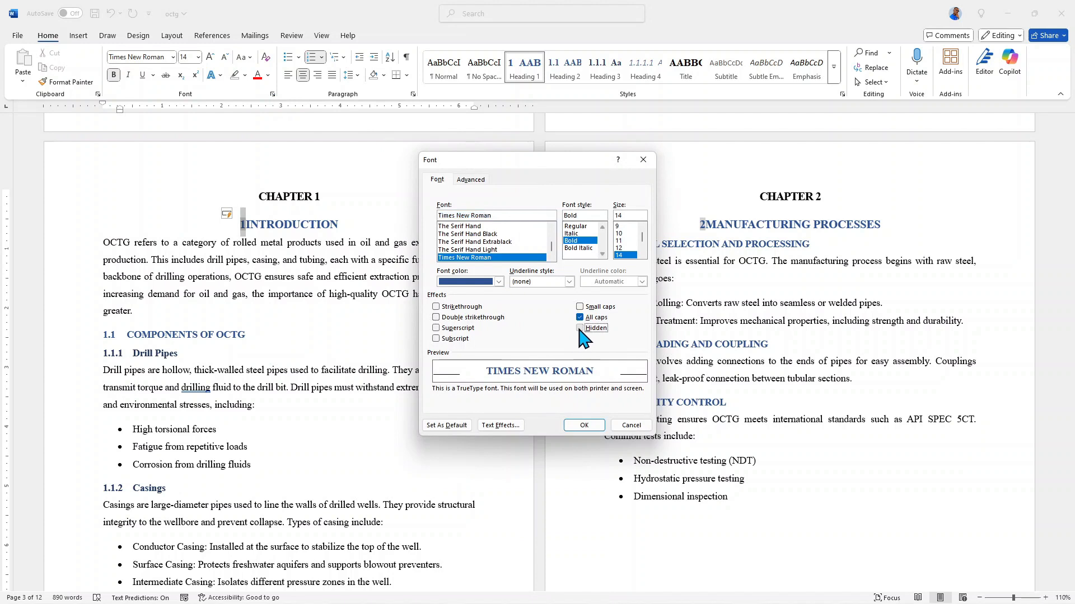
pyautogui.click(582, 426)
# Review the chapter titles and subheading numbering throughout the report, from Chapter 1 to the References page
pyautogui.scroll(-10, 626, 385)
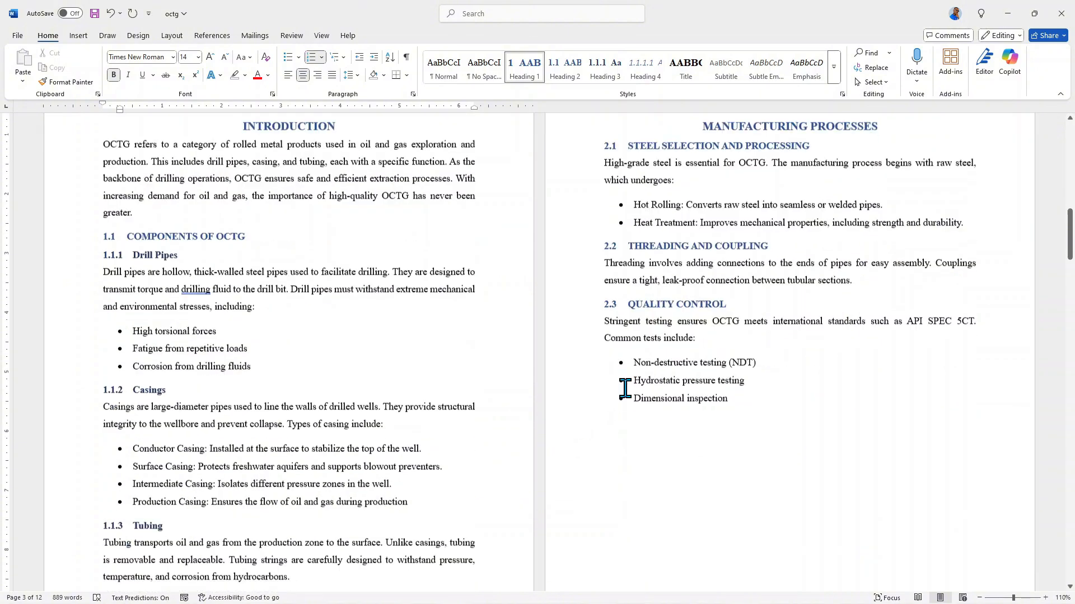
pyautogui.scroll(-15, 627, 385)
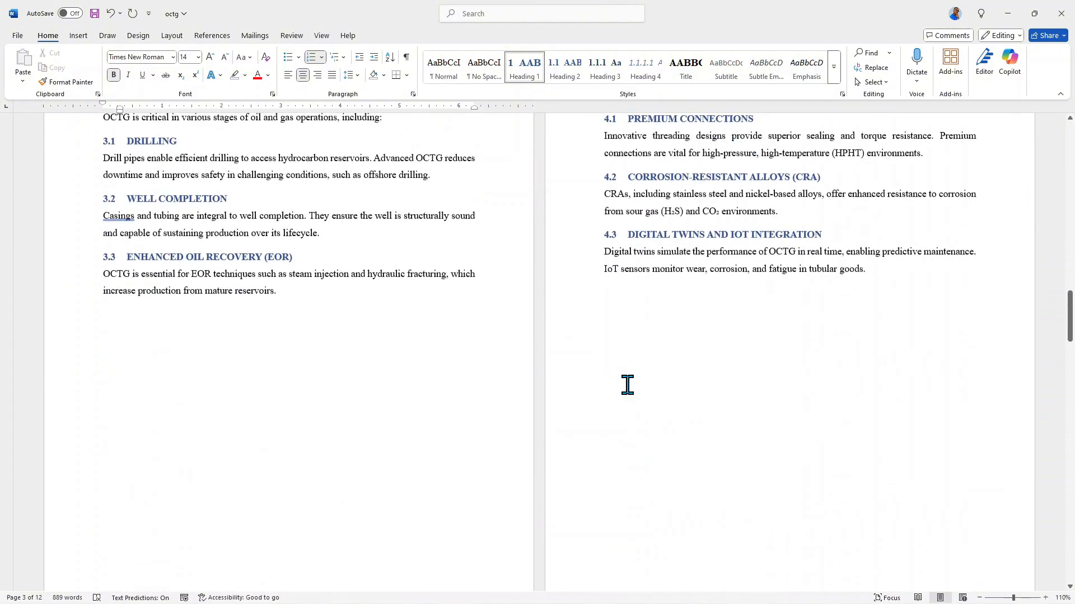
pyautogui.scroll(-12, 629, 385)
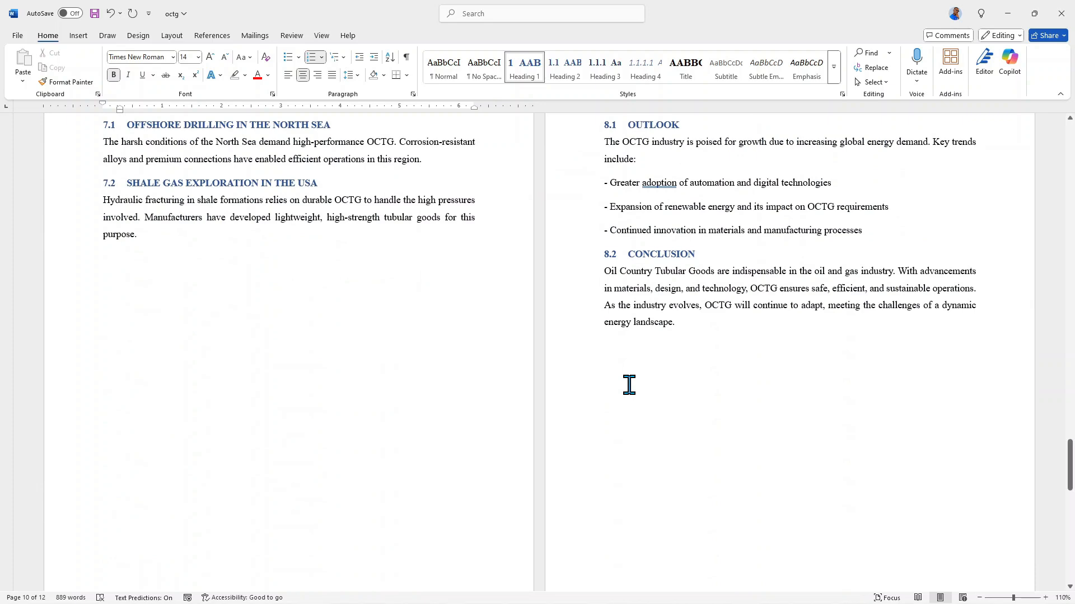
pyautogui.scroll(-8, 629, 385)
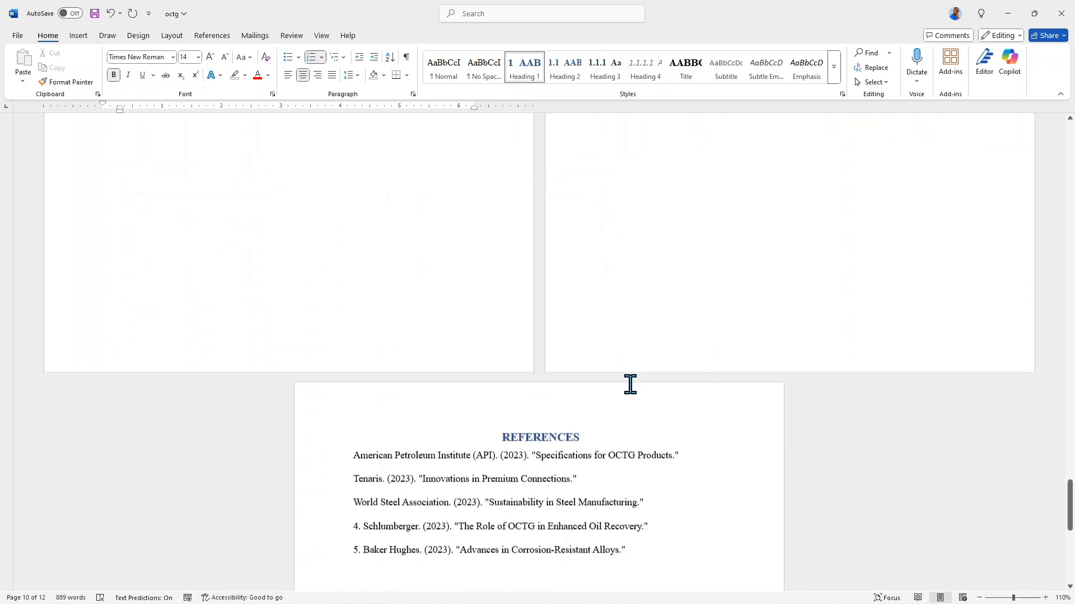
pyautogui.scroll(8, 629, 385)
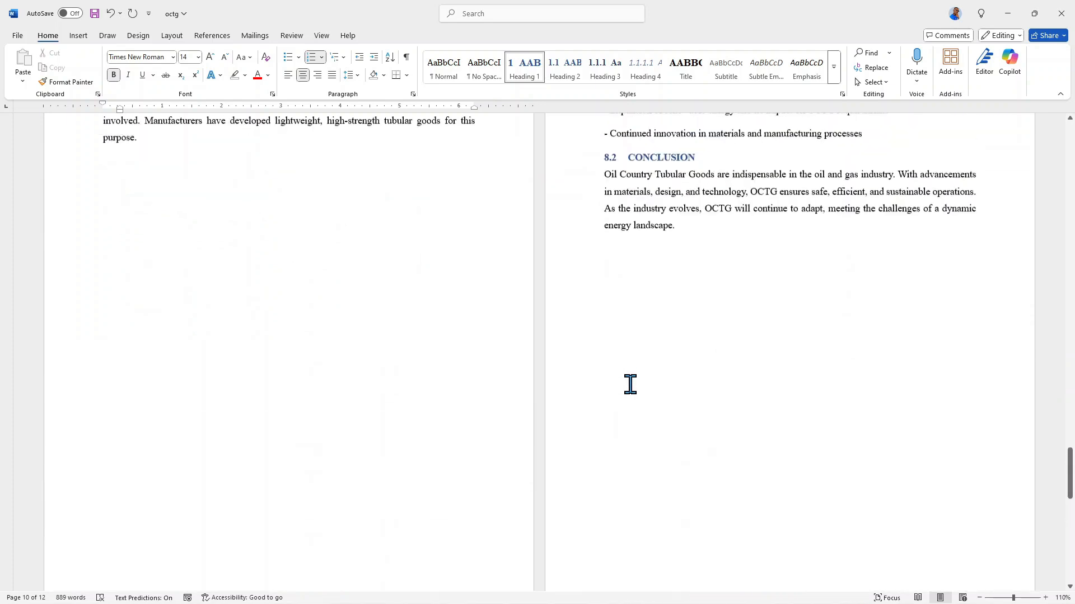
pyautogui.scroll(10, 630, 385)
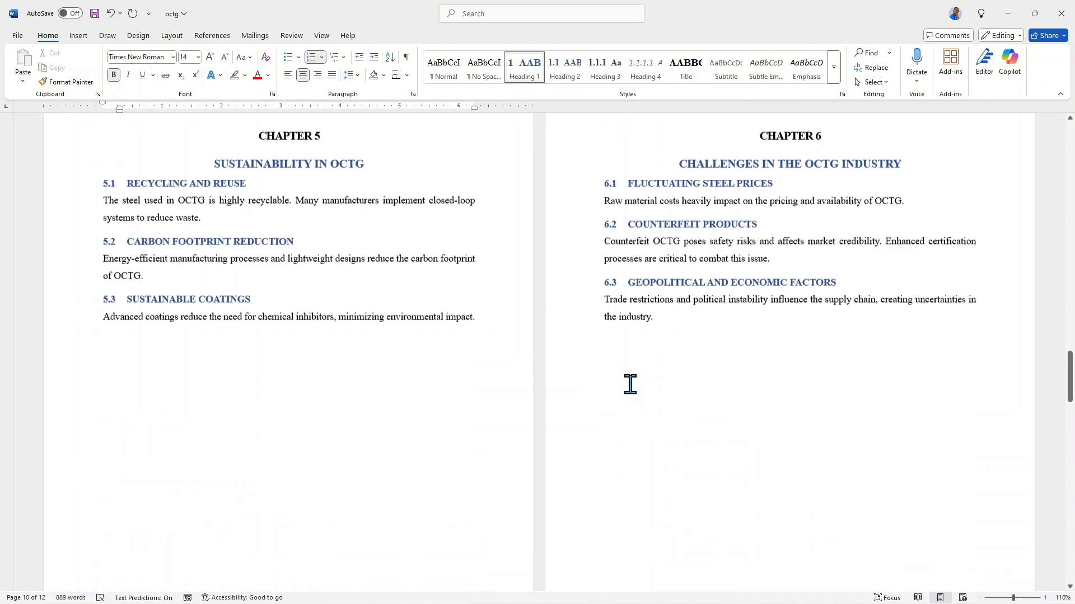
pyautogui.scroll(10, 630, 385)
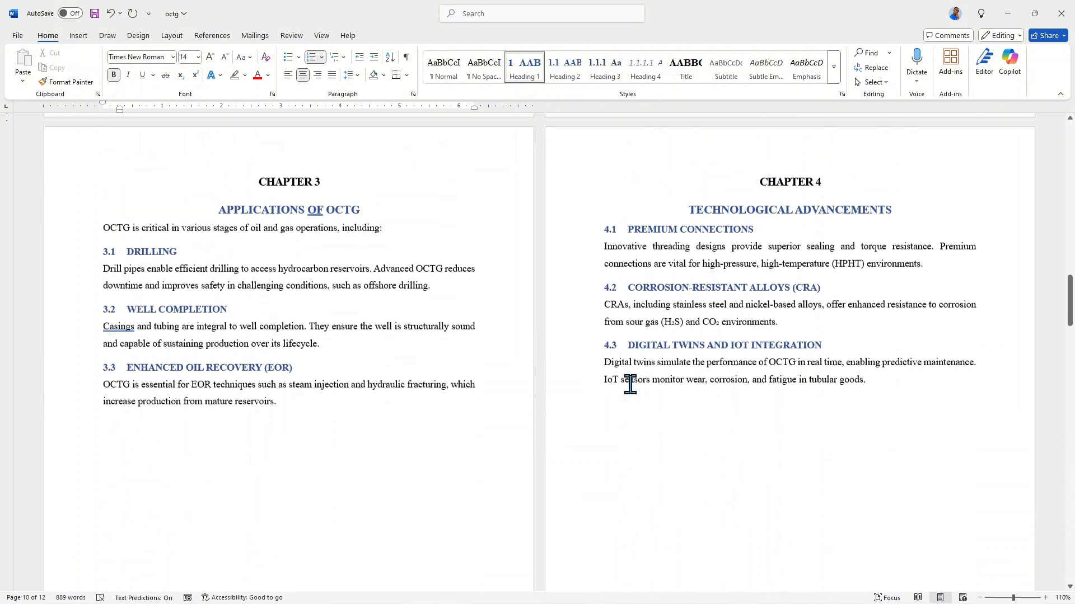
pyautogui.scroll(15, 630, 386)
pyautogui.scroll(-7, 636, 384)
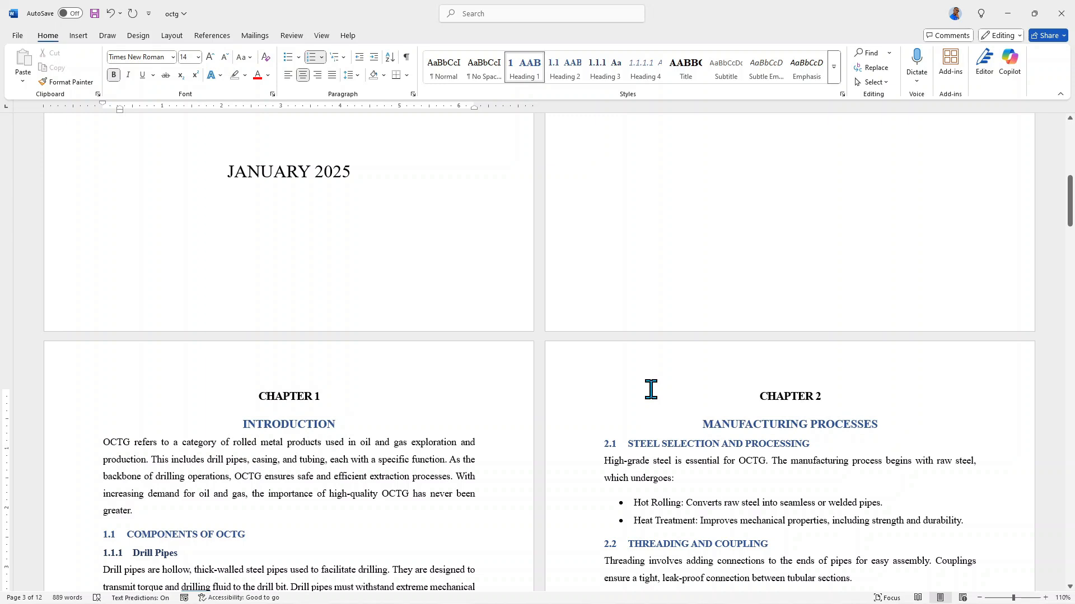
pyautogui.scroll(1, 651, 389)
pyautogui.scroll(-1, 651, 389)
pyautogui.scroll(-1, 651, 389)
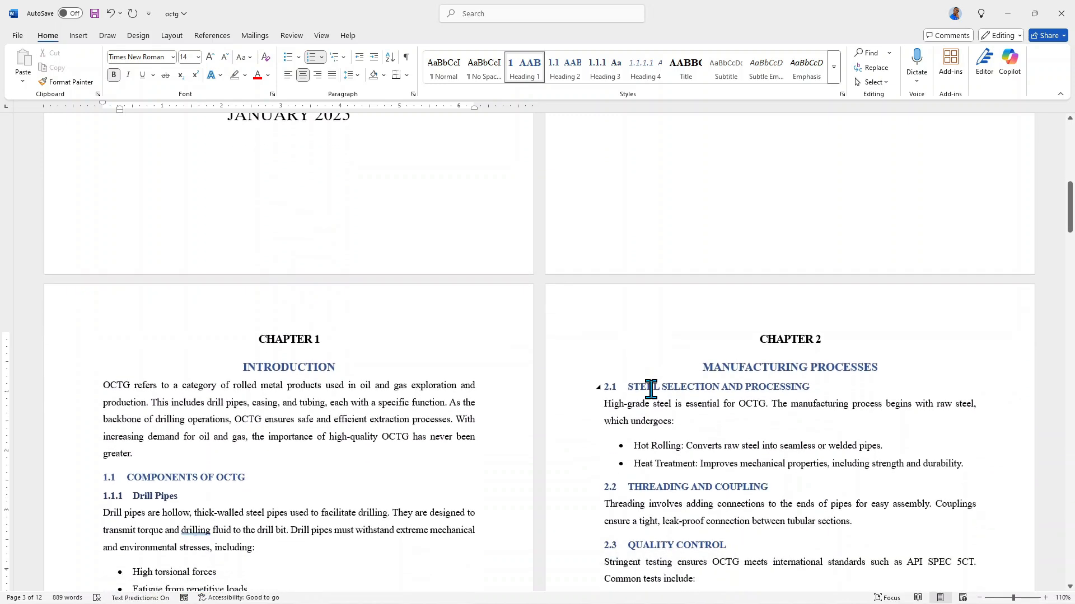
pyautogui.scroll(-1, 651, 389)
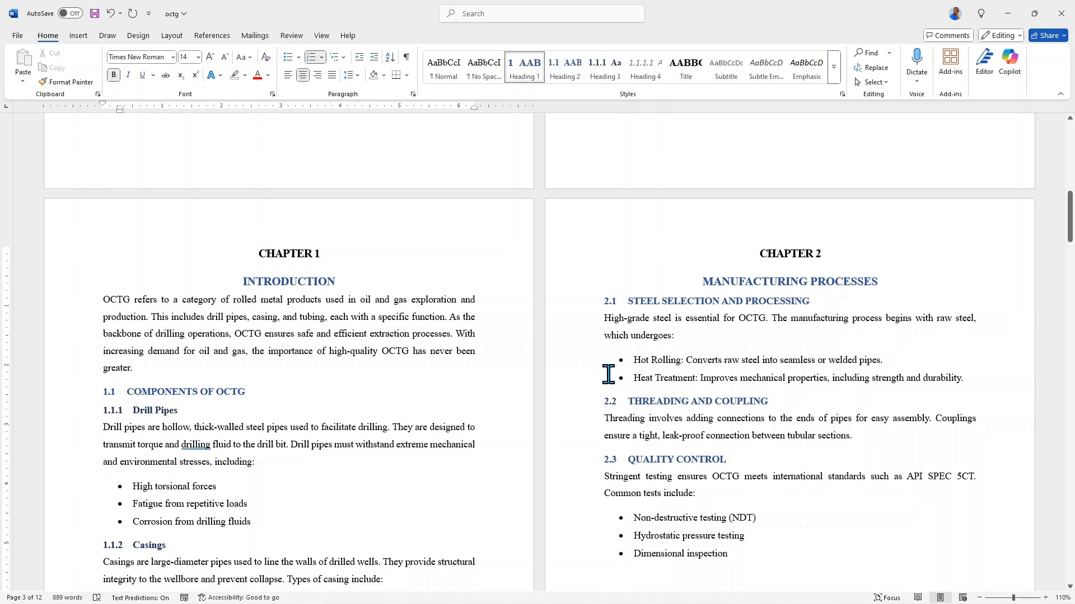
pyautogui.scroll(-1, 610, 380)
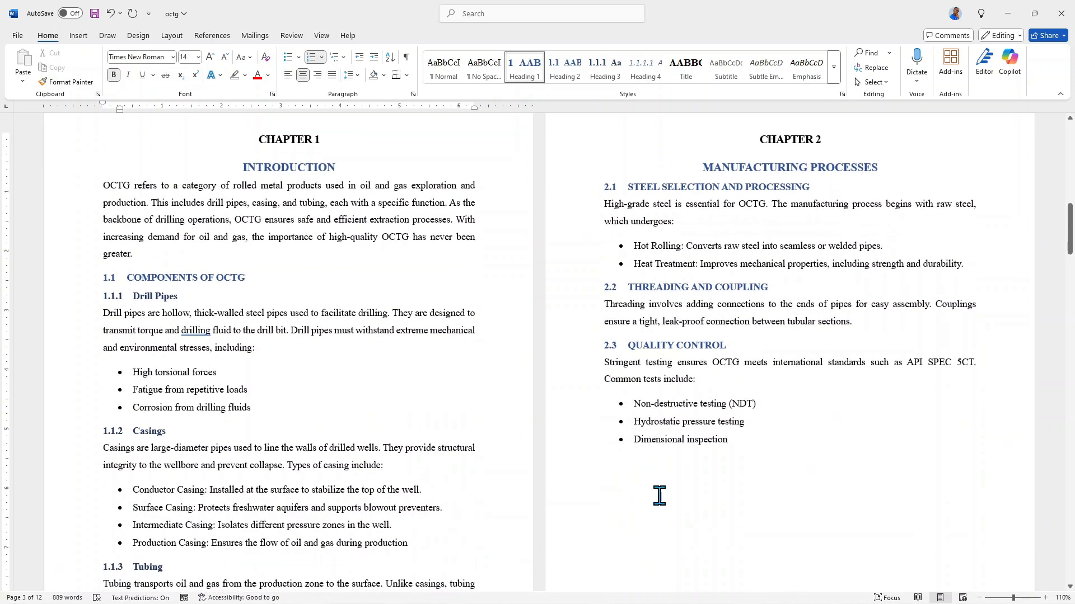